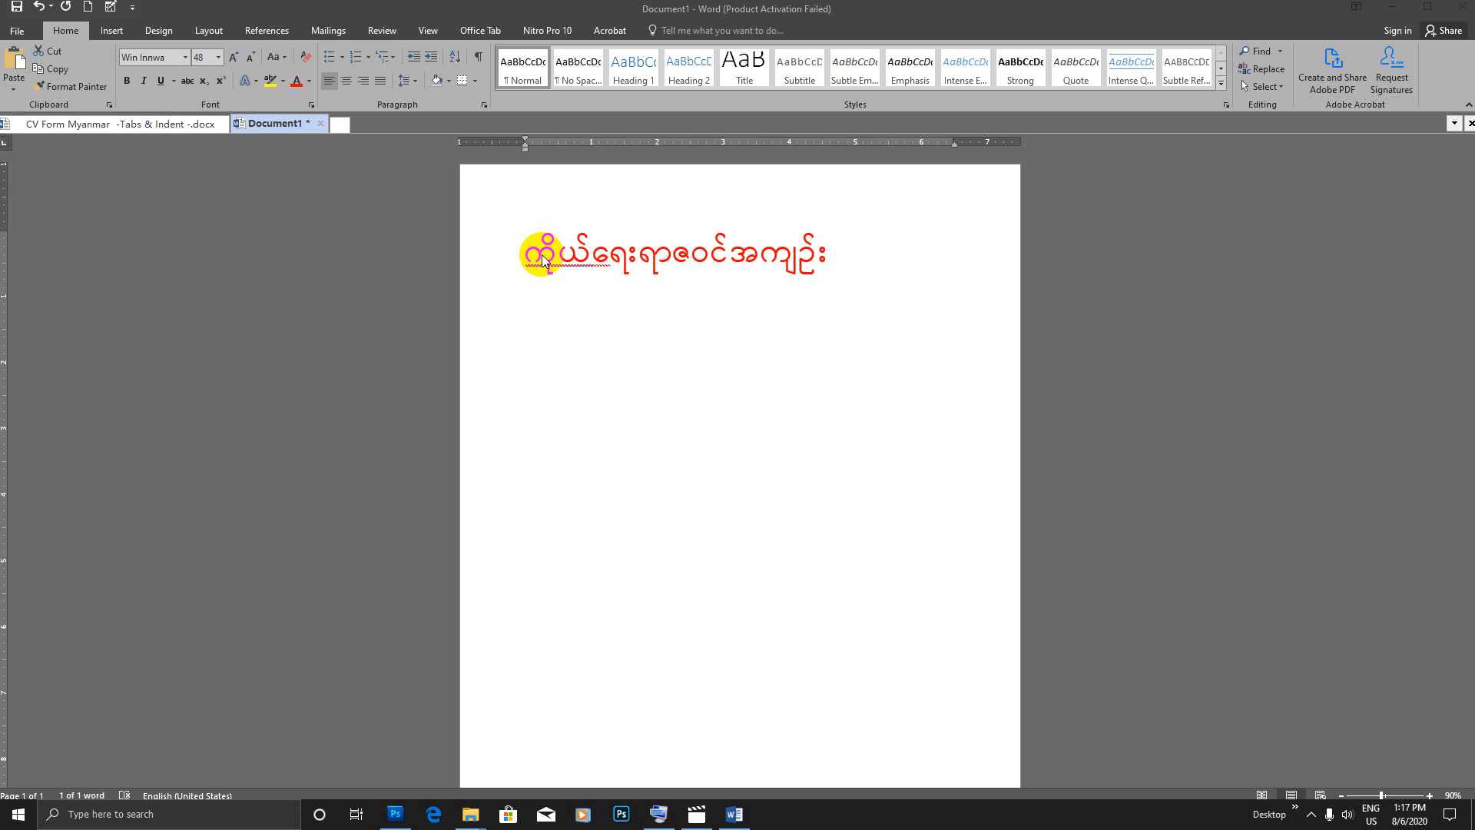
# Step: Close the Document1 draft without saving it, and close the CV Form Myanmar document
pyautogui.moveTo(543, 260); pyautogui.dragTo(563, 260)
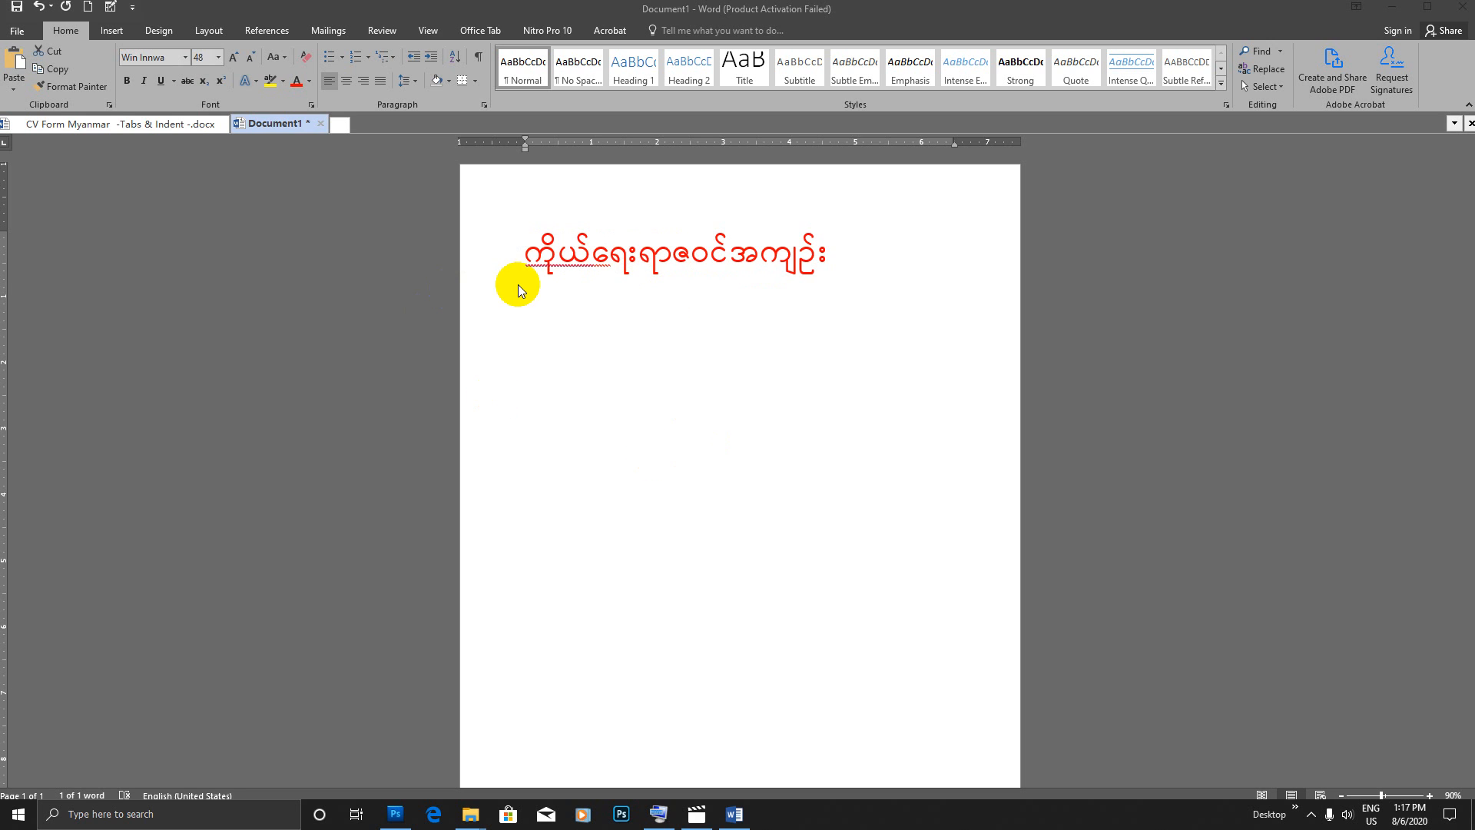
pyautogui.click(652, 286)
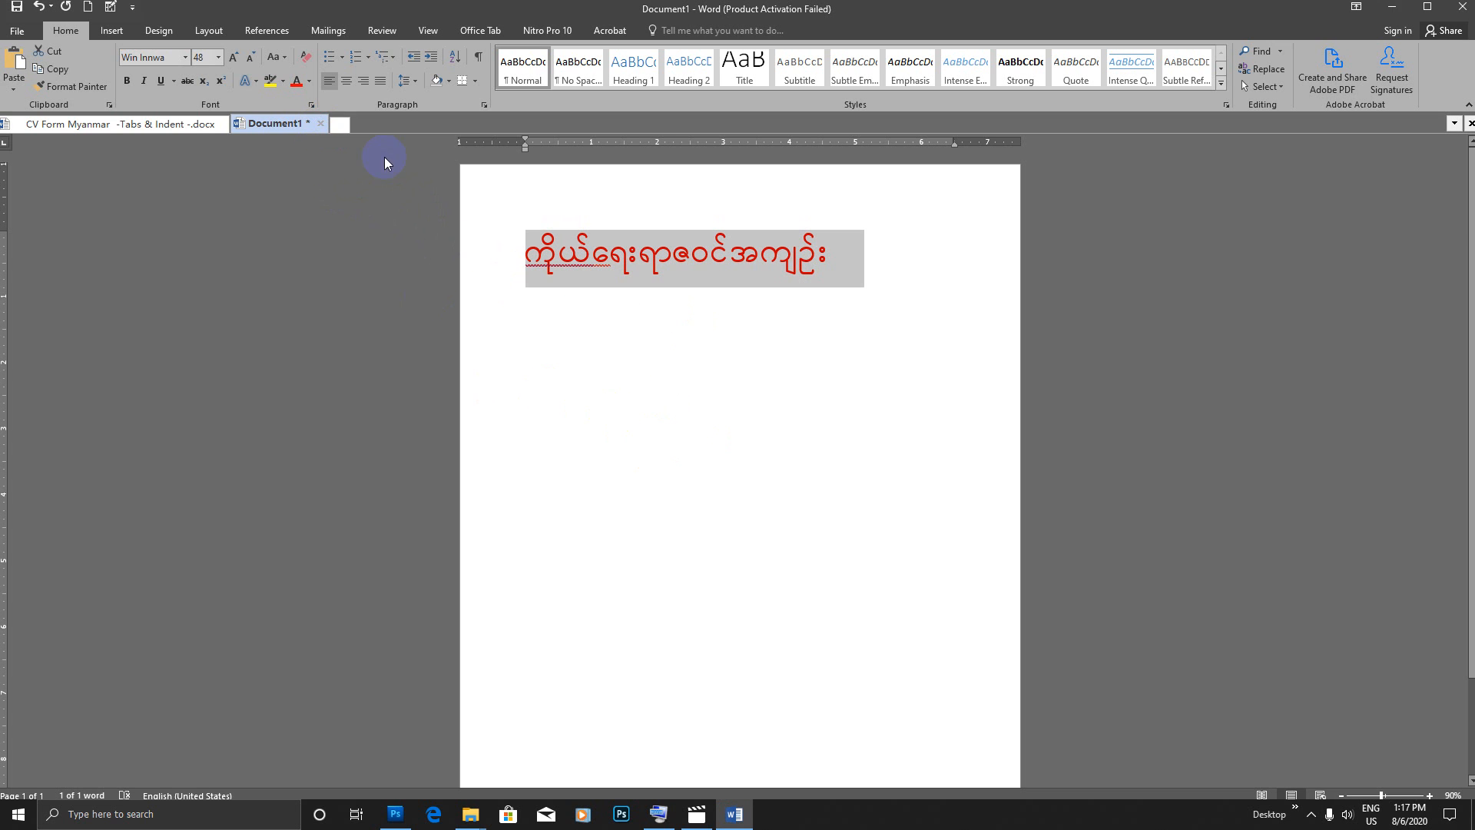
pyautogui.click(320, 124)
pyautogui.click(730, 435)
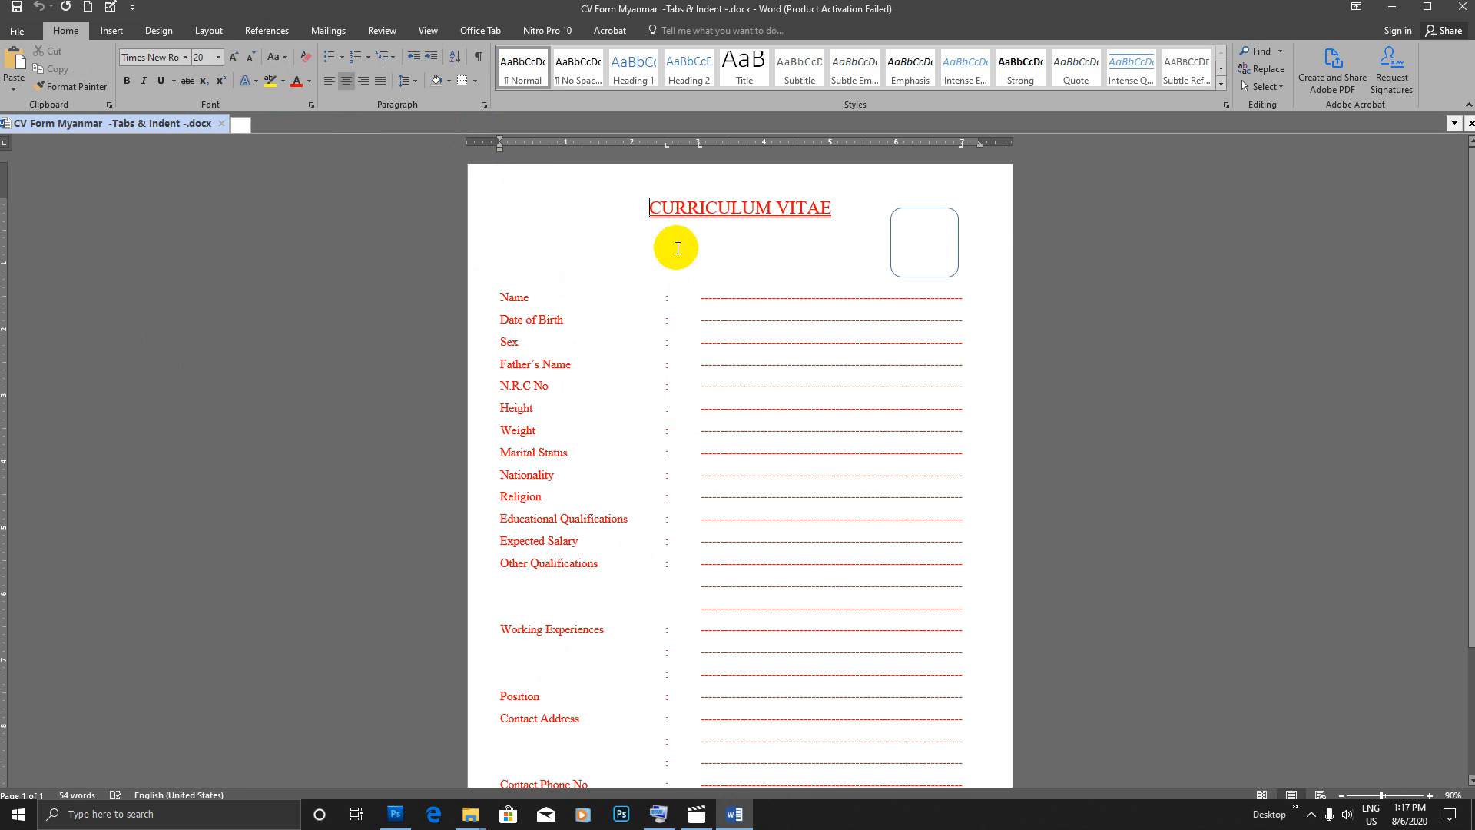
pyautogui.click(221, 123)
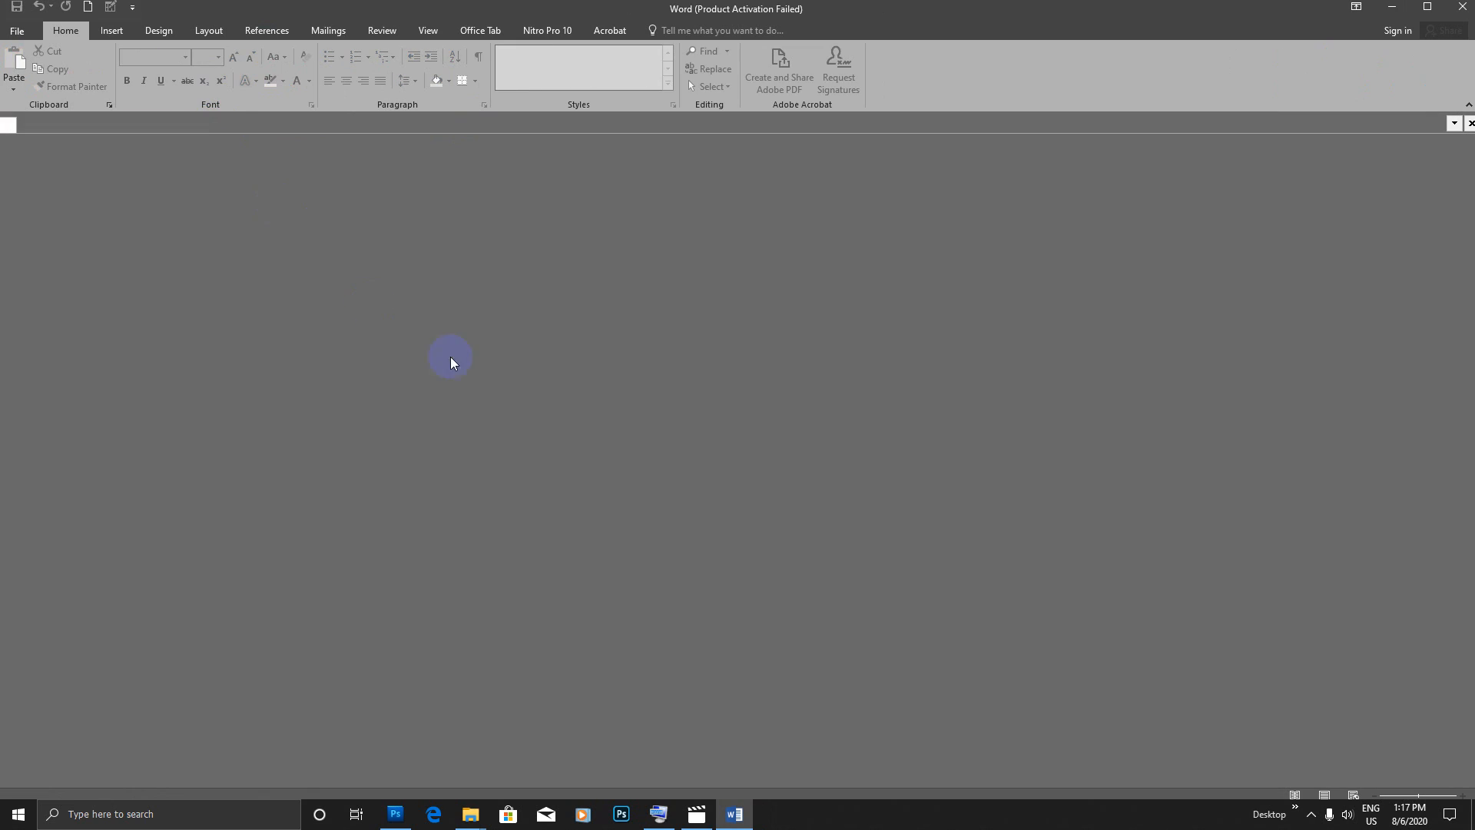
# Step: Create a new blank document
pyautogui.click(16, 33)
pyautogui.click(49, 104)
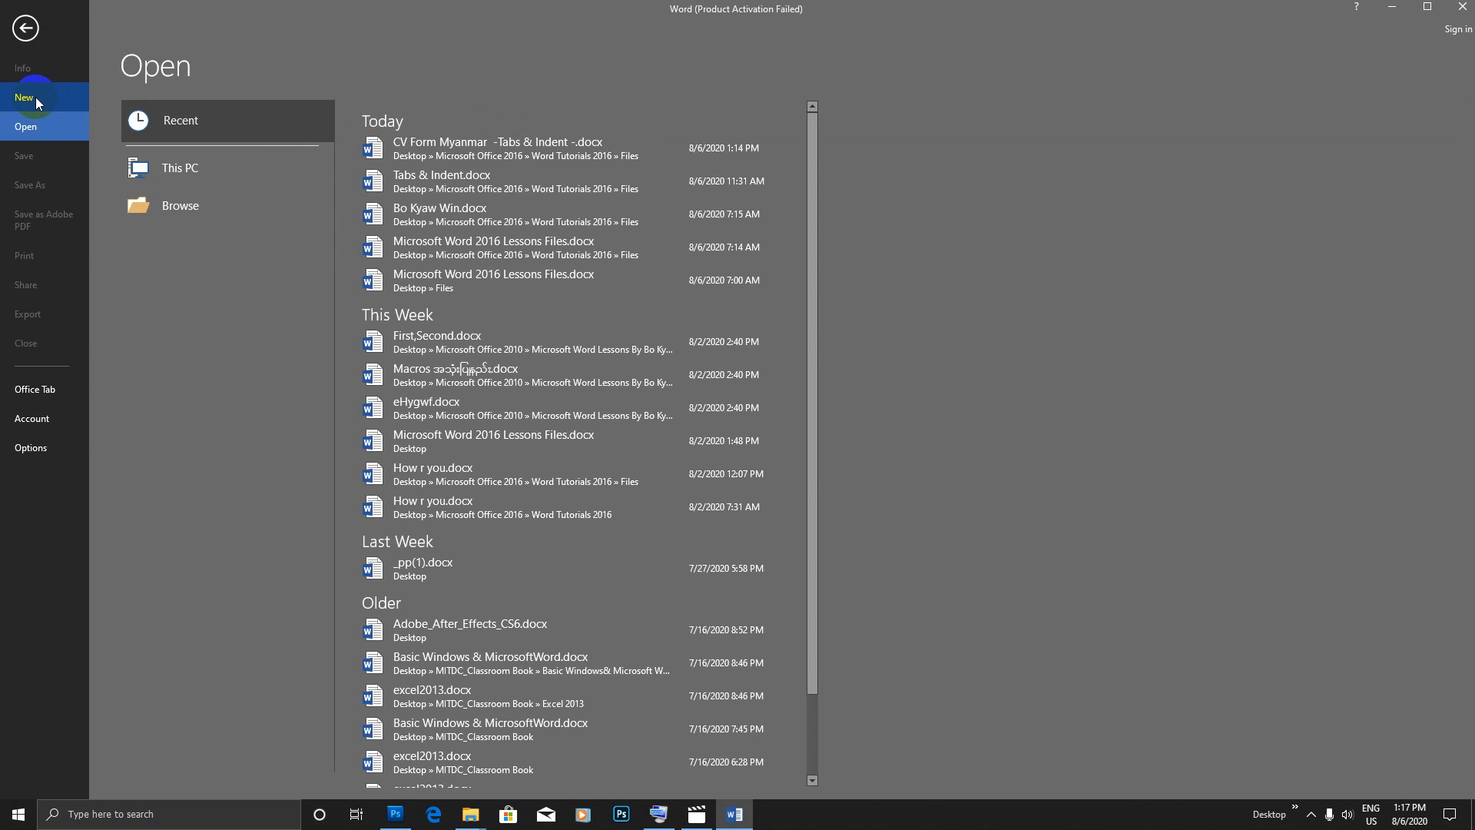
pyautogui.click(25, 29)
pyautogui.click(16, 32)
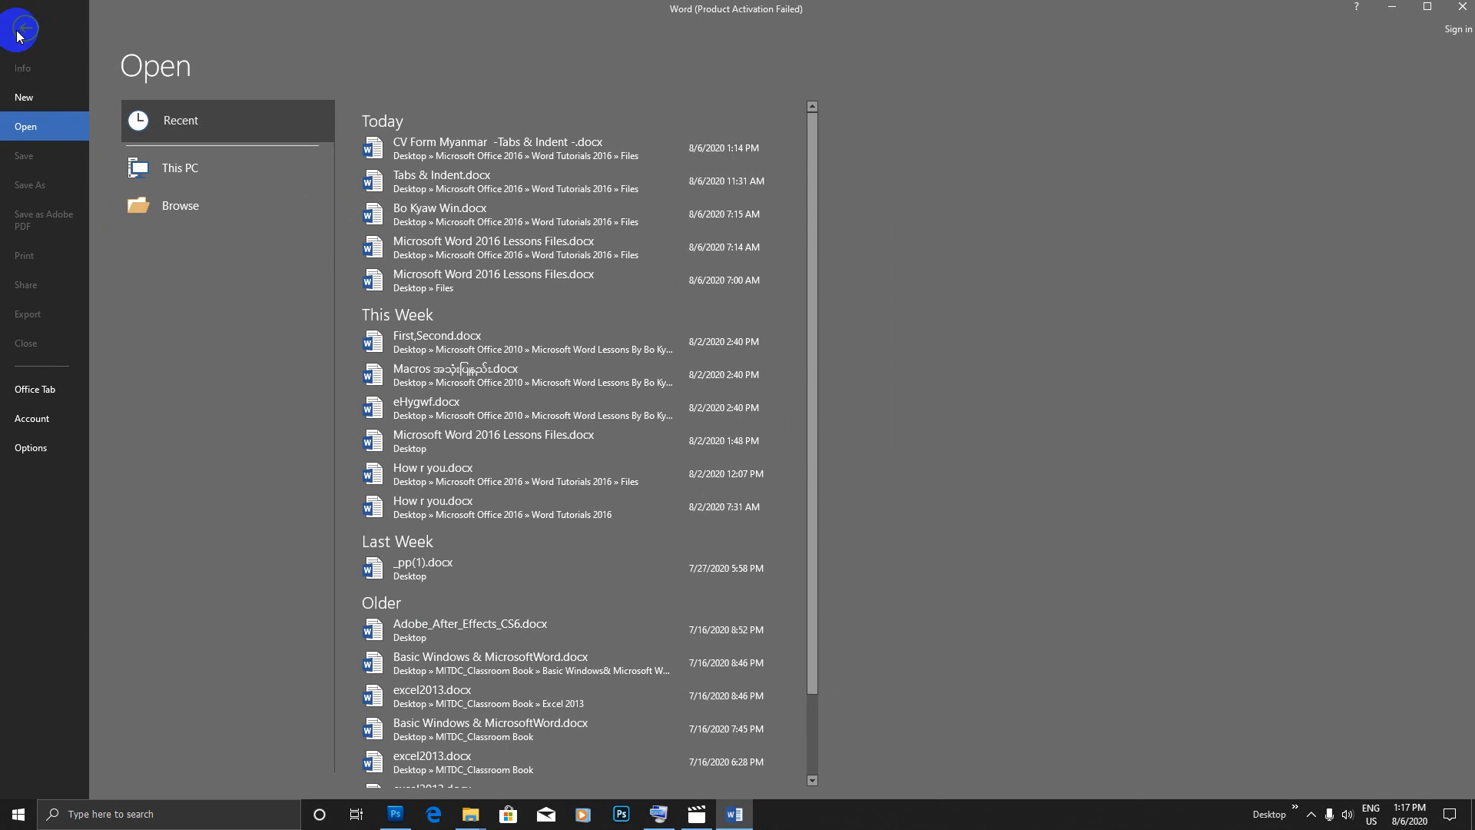
pyautogui.click(39, 98)
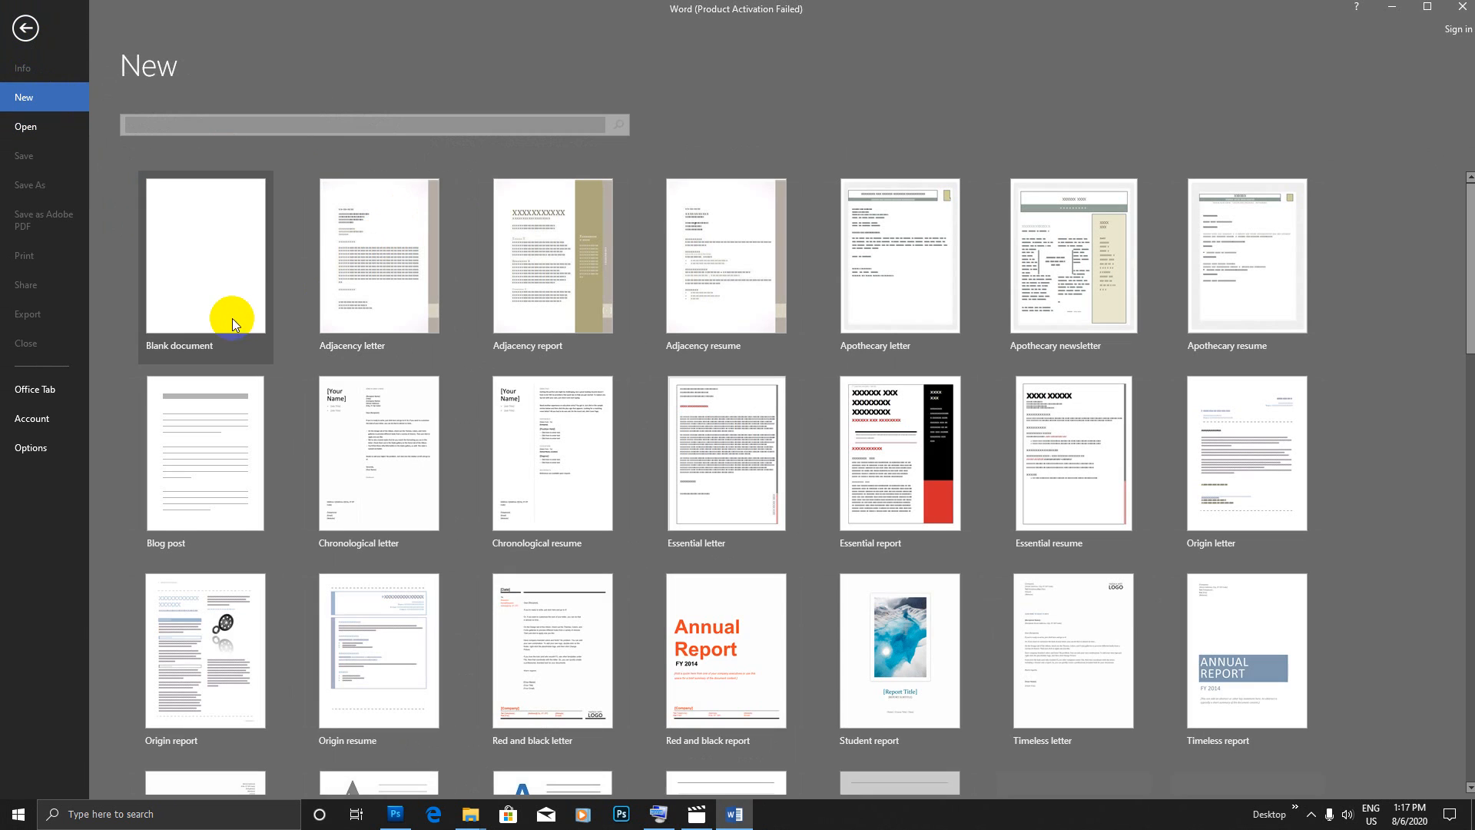
pyautogui.click(232, 318)
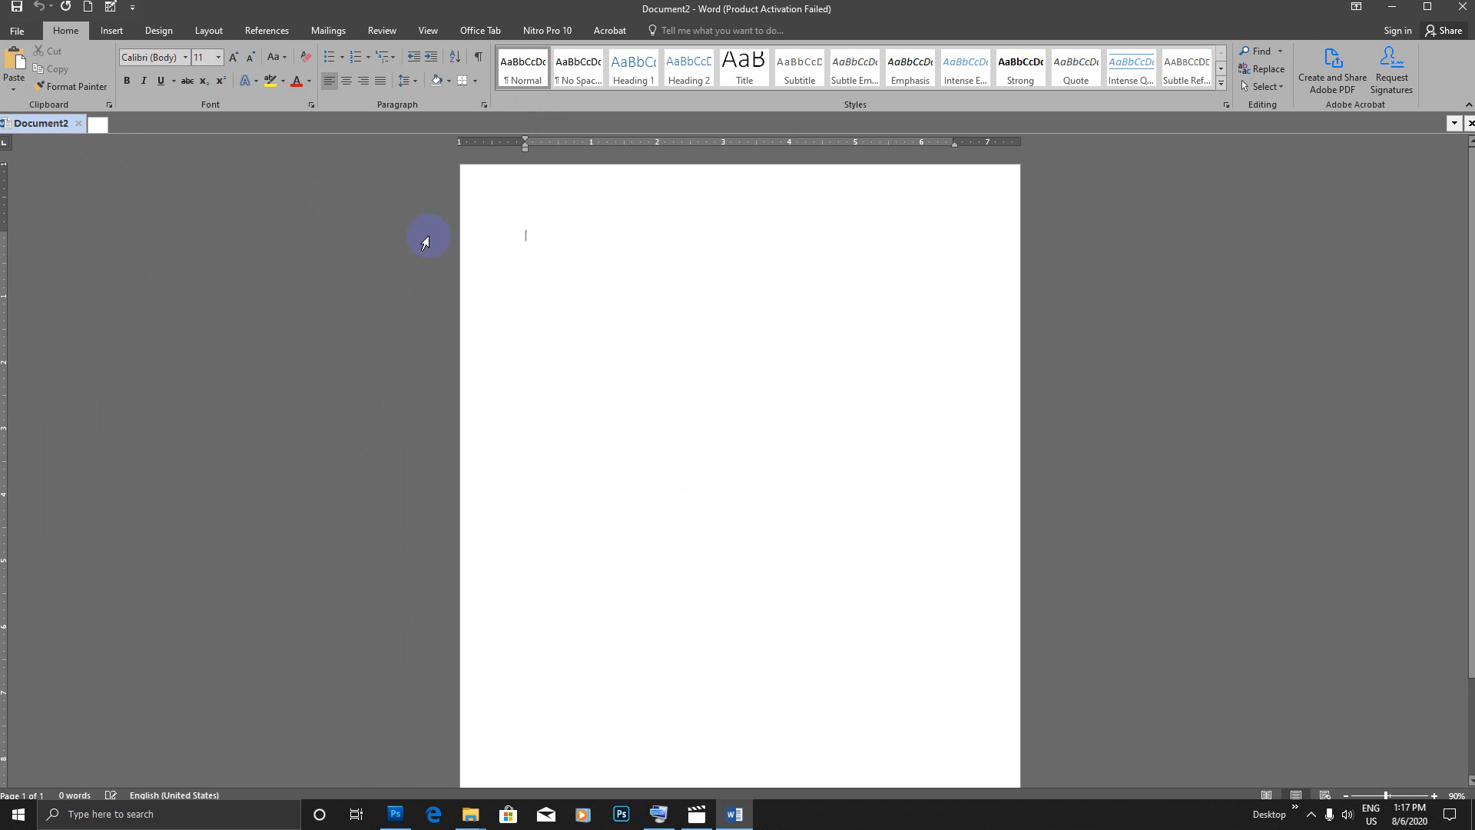
# Step: Set the paper size to the first available size and the page orientation to Portrait
pyautogui.click(206, 34)
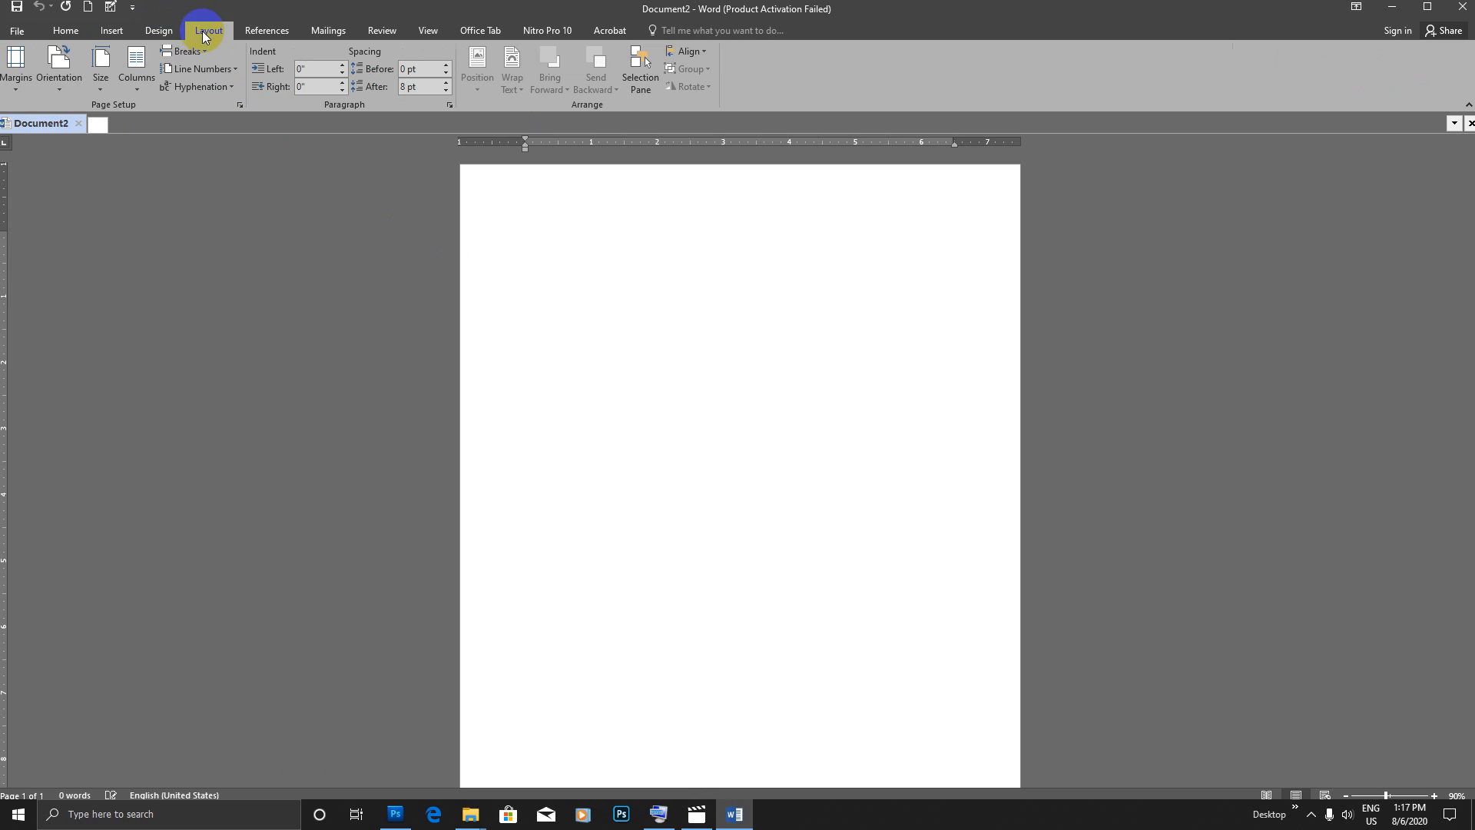
pyautogui.click(102, 86)
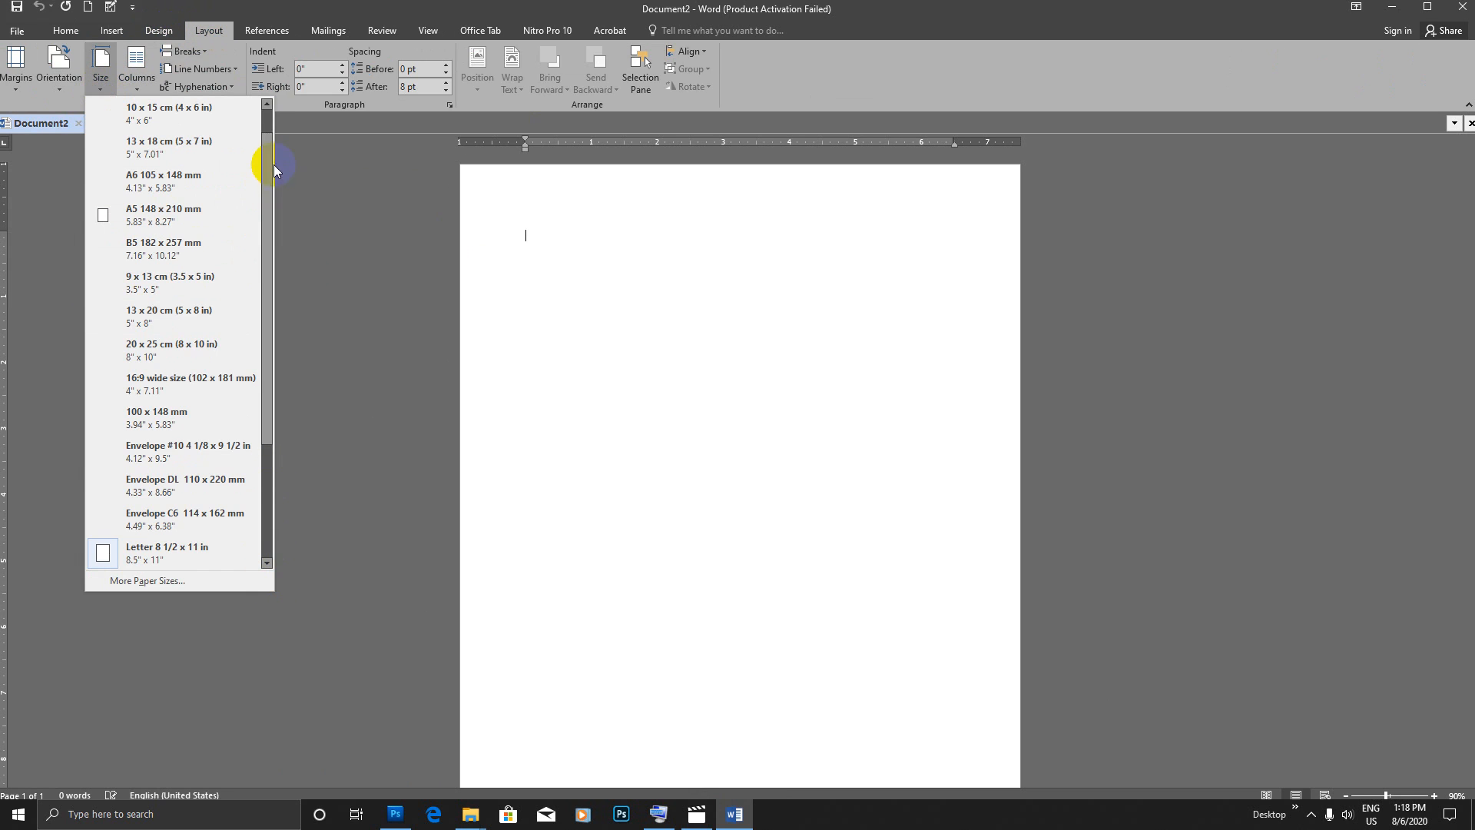
pyautogui.moveTo(273, 165); pyautogui.dragTo(272, 147)
pyautogui.click(202, 114)
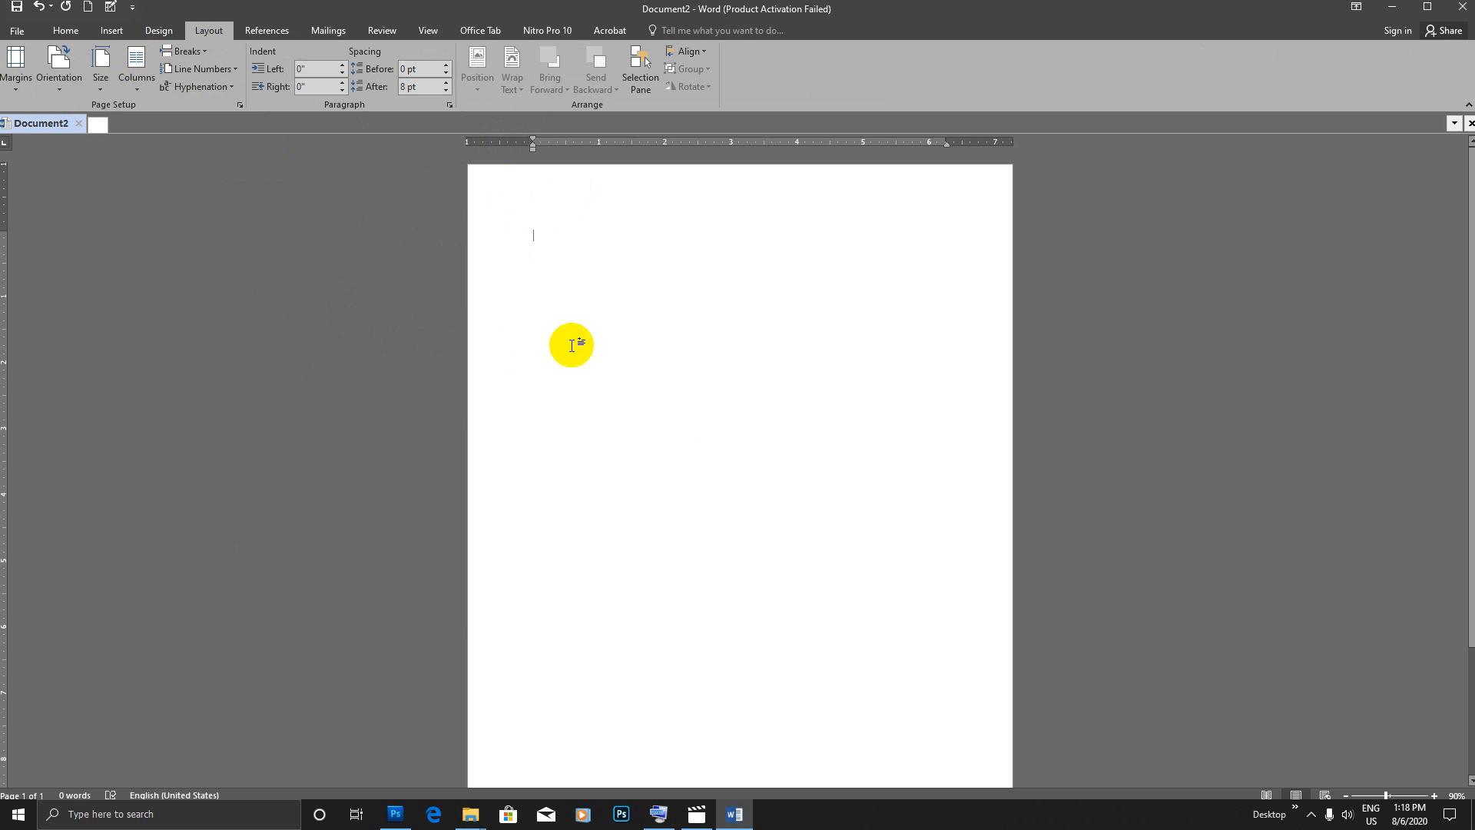
pyautogui.click(61, 86)
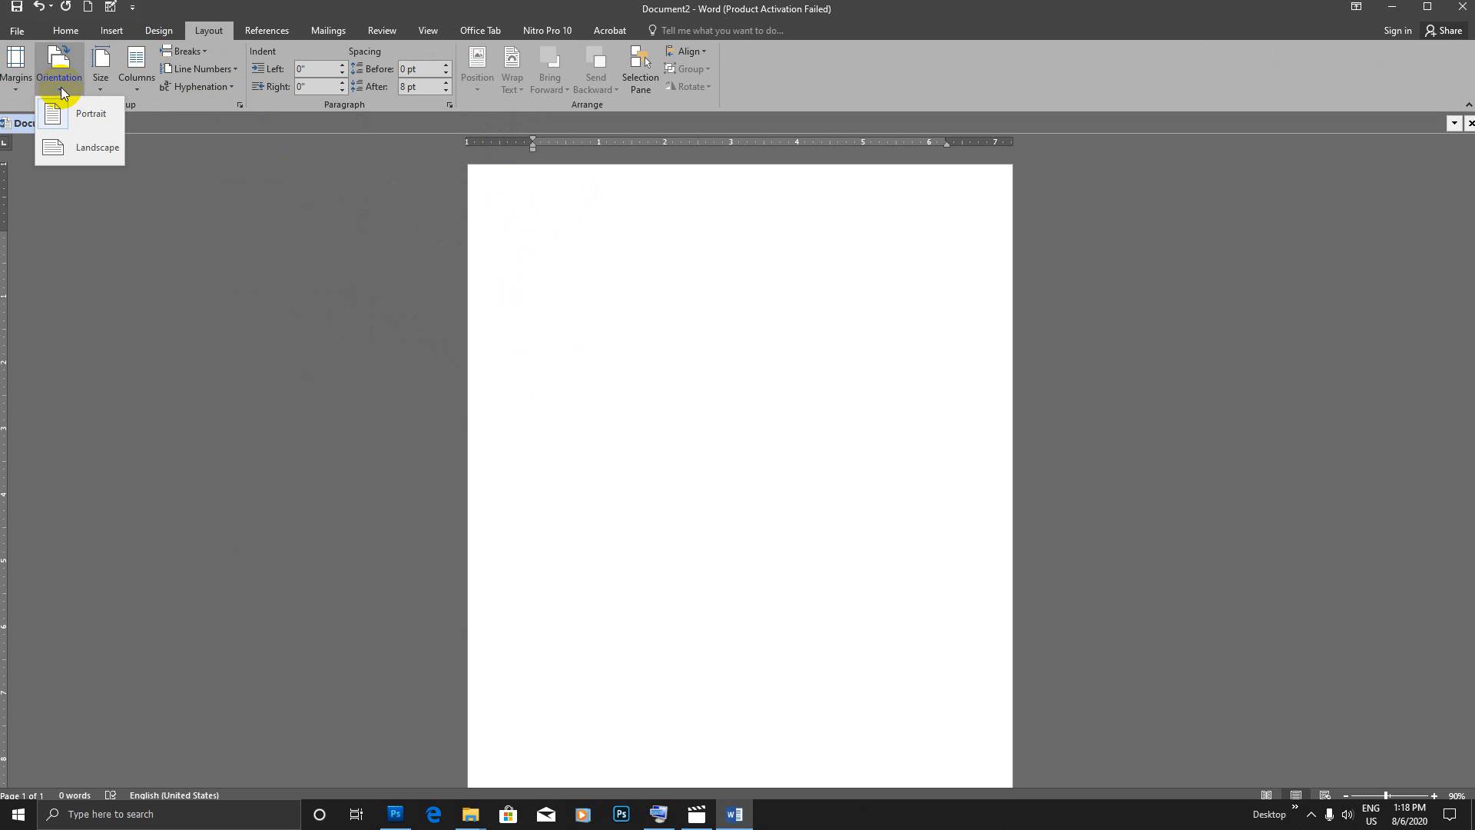
pyautogui.click(89, 123)
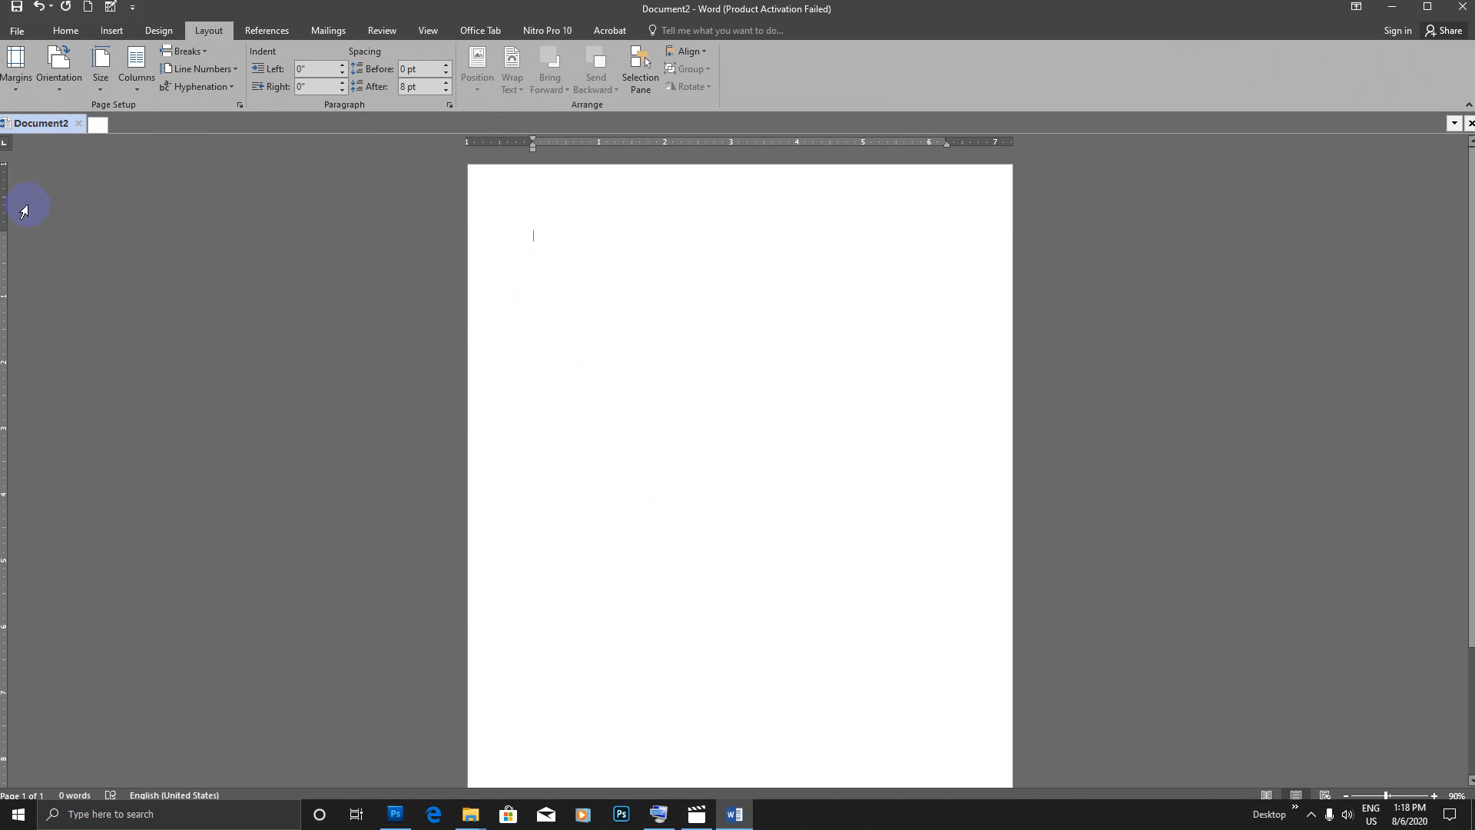
# Step: Set the document's top, bottom, left and right margins to .5 inch, and add an empty line at the start of the page
pyautogui.click(11, 86)
pyautogui.click(98, 464)
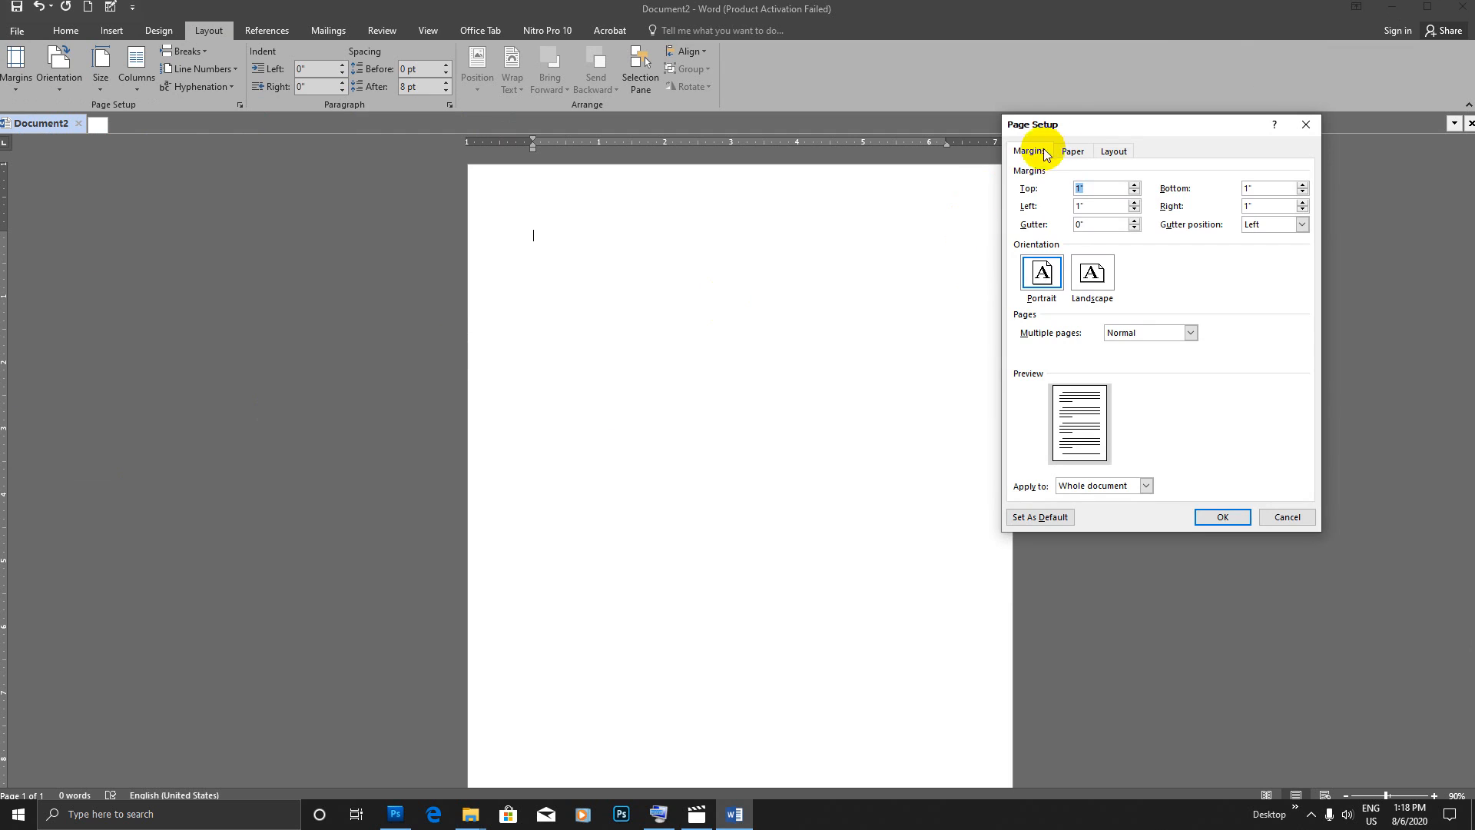
pyautogui.moveTo(1080, 139); pyautogui.dragTo(944, 212)
pyautogui.write('.5')
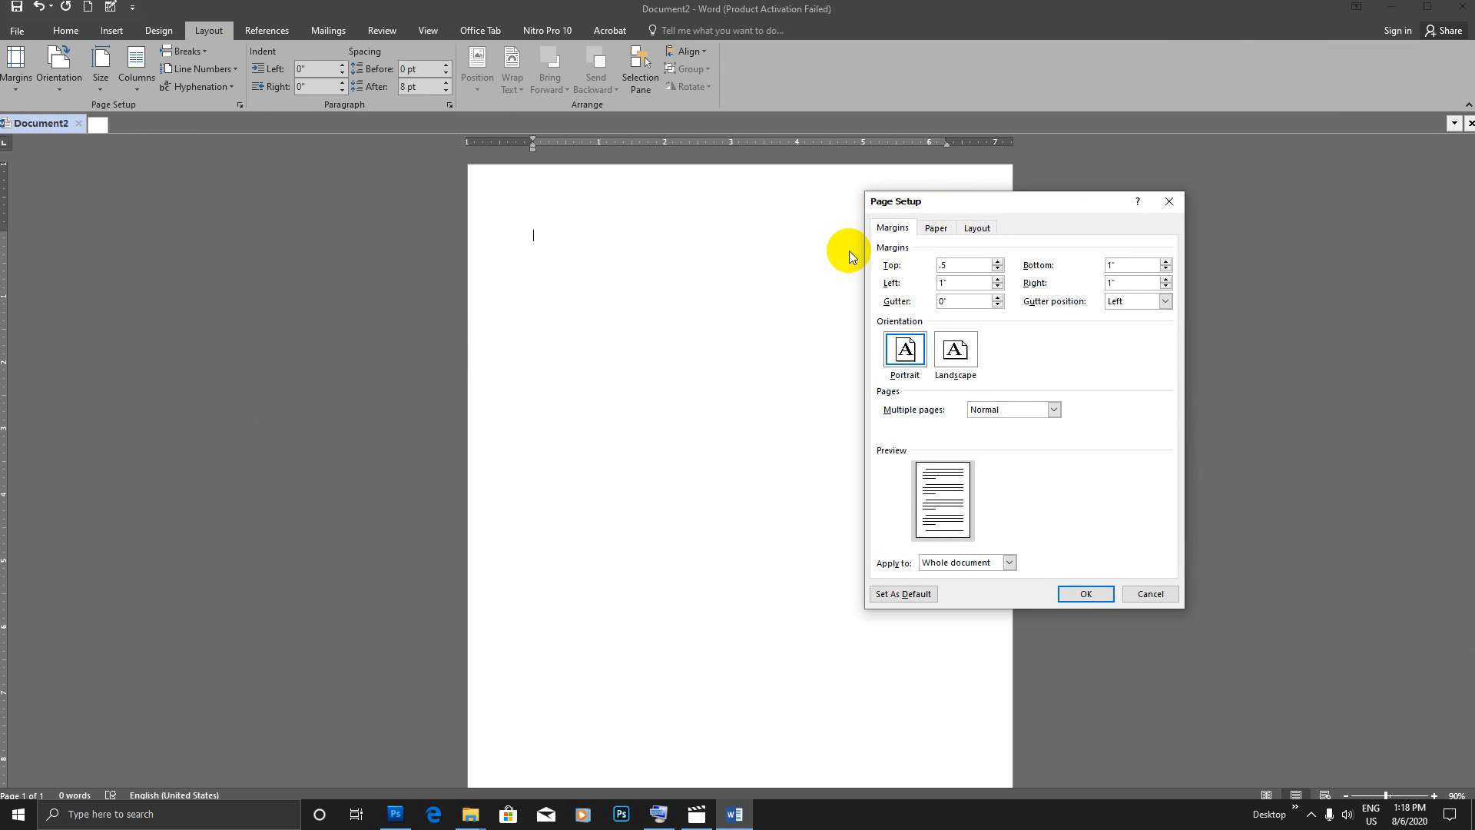
pyautogui.press('Tab')
pyautogui.write('.5')
pyautogui.press('Tab')
pyautogui.write('.5')
pyautogui.press('Tab')
pyautogui.write('.')
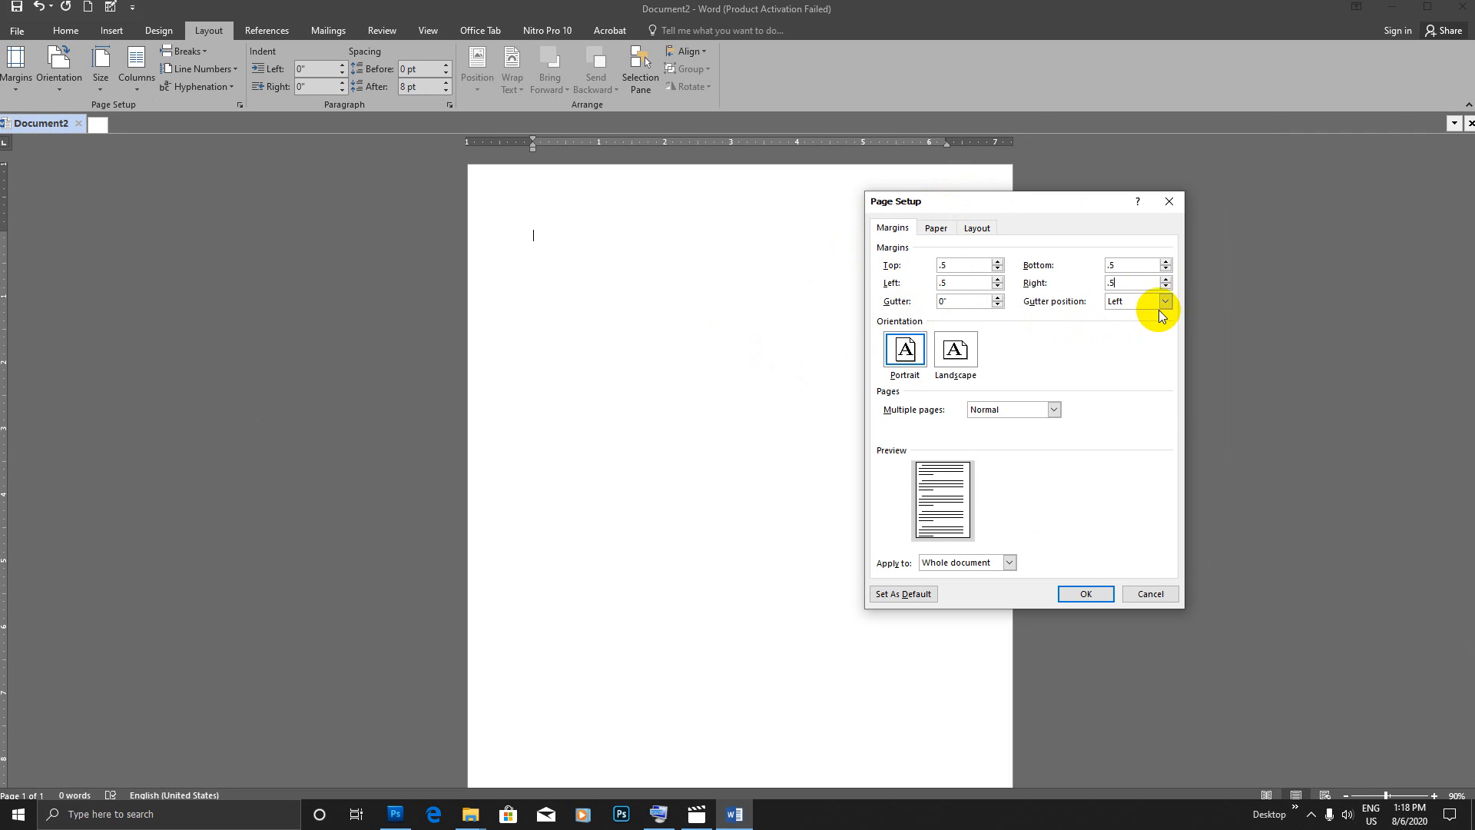
pyautogui.moveTo(1148, 200); pyautogui.dragTo(1323, 198)
pyautogui.click(1260, 593)
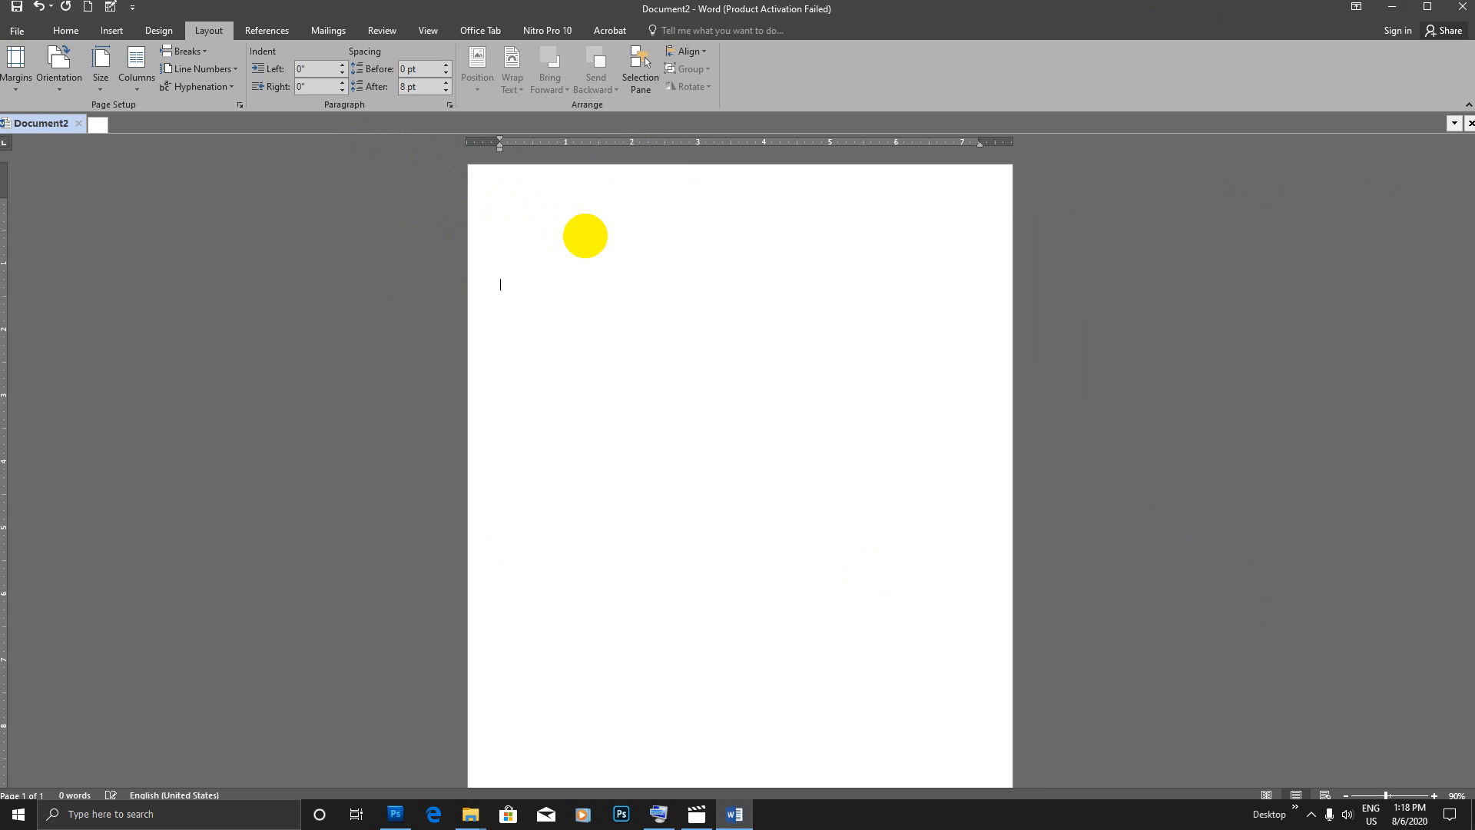
pyautogui.press('Return')
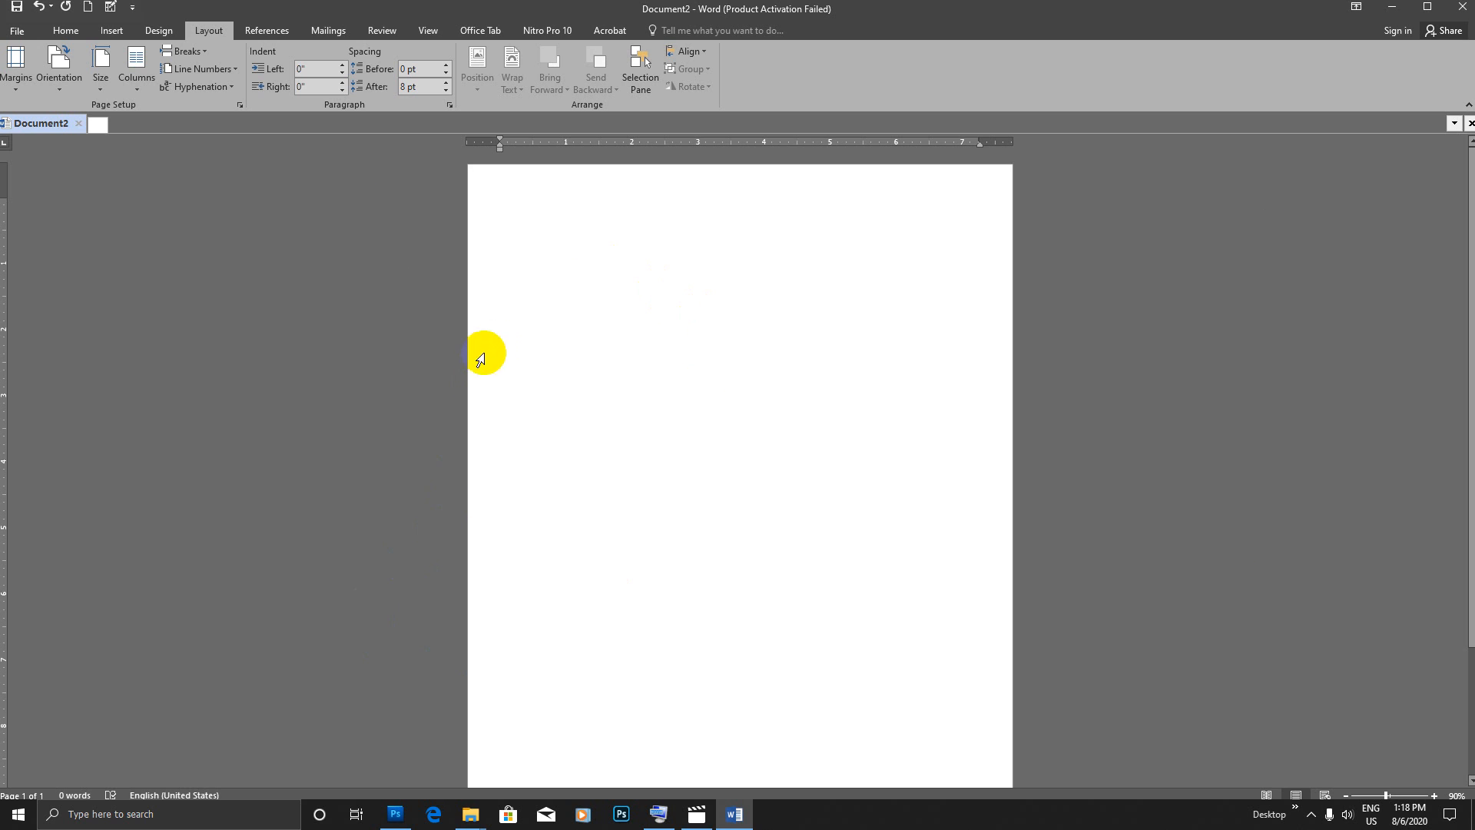
# Step: View the available macro commands
pyautogui.click(66, 31)
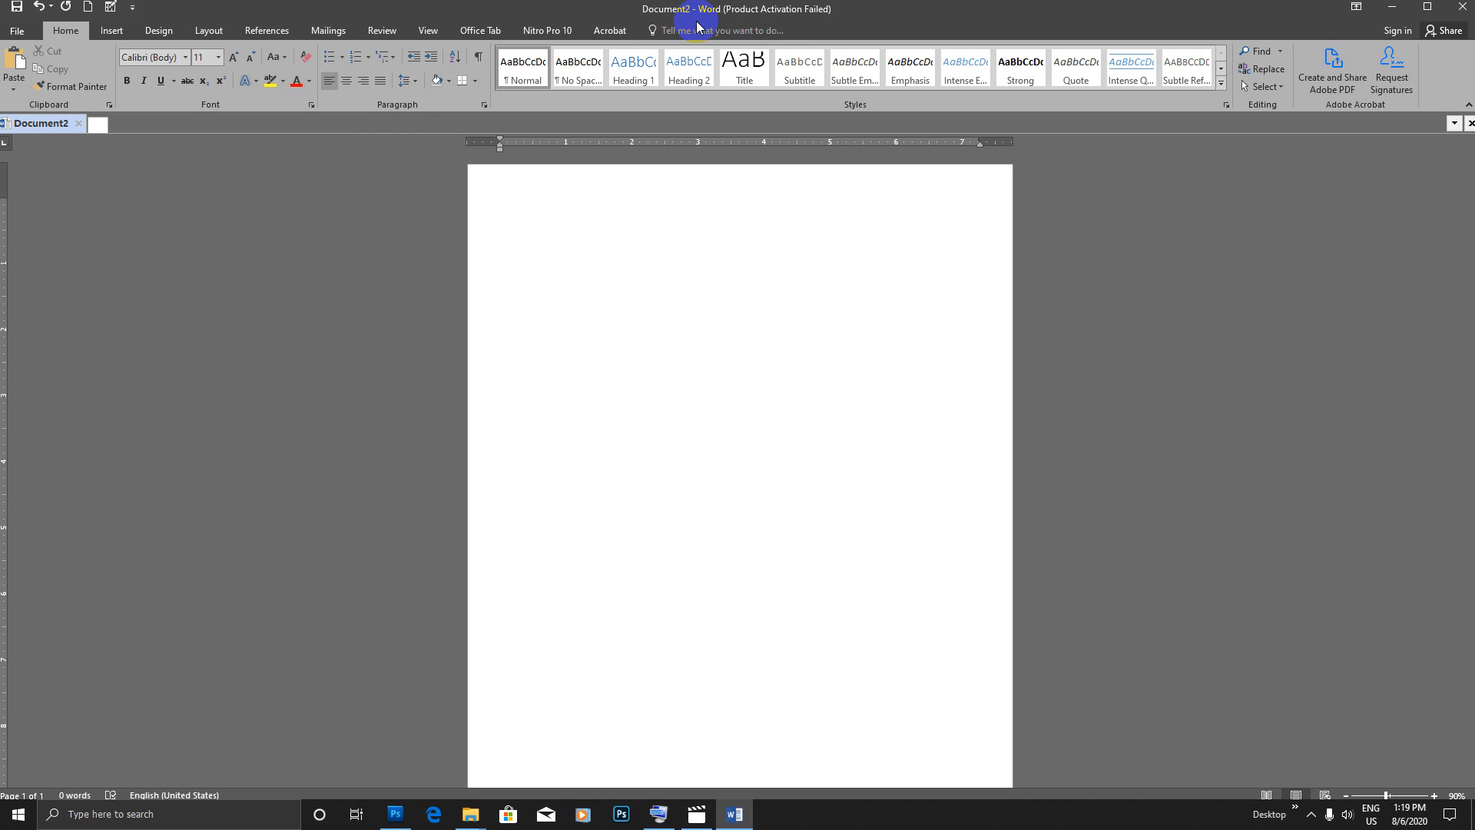
pyautogui.click(427, 32)
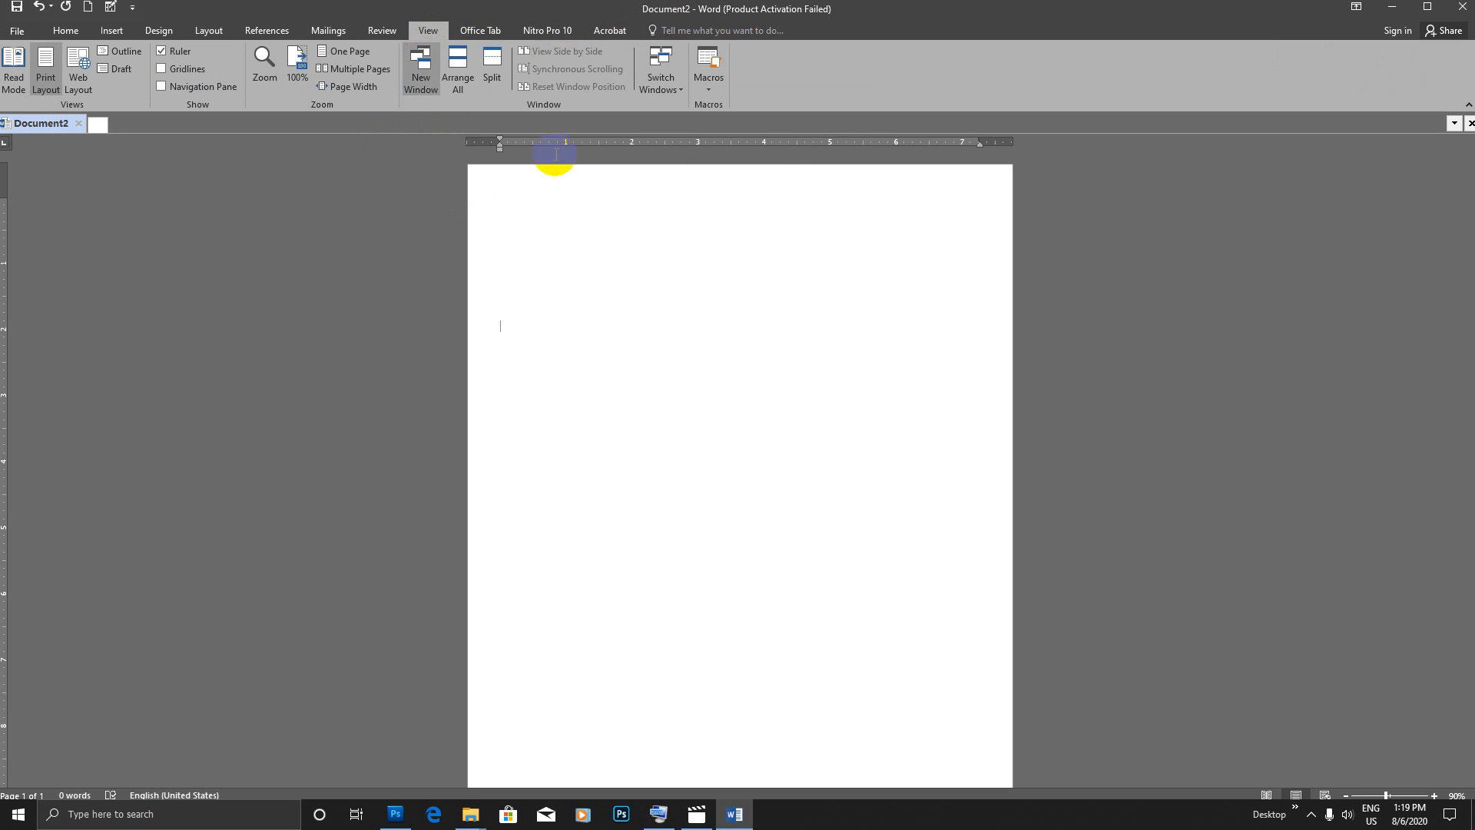
pyautogui.click(708, 86)
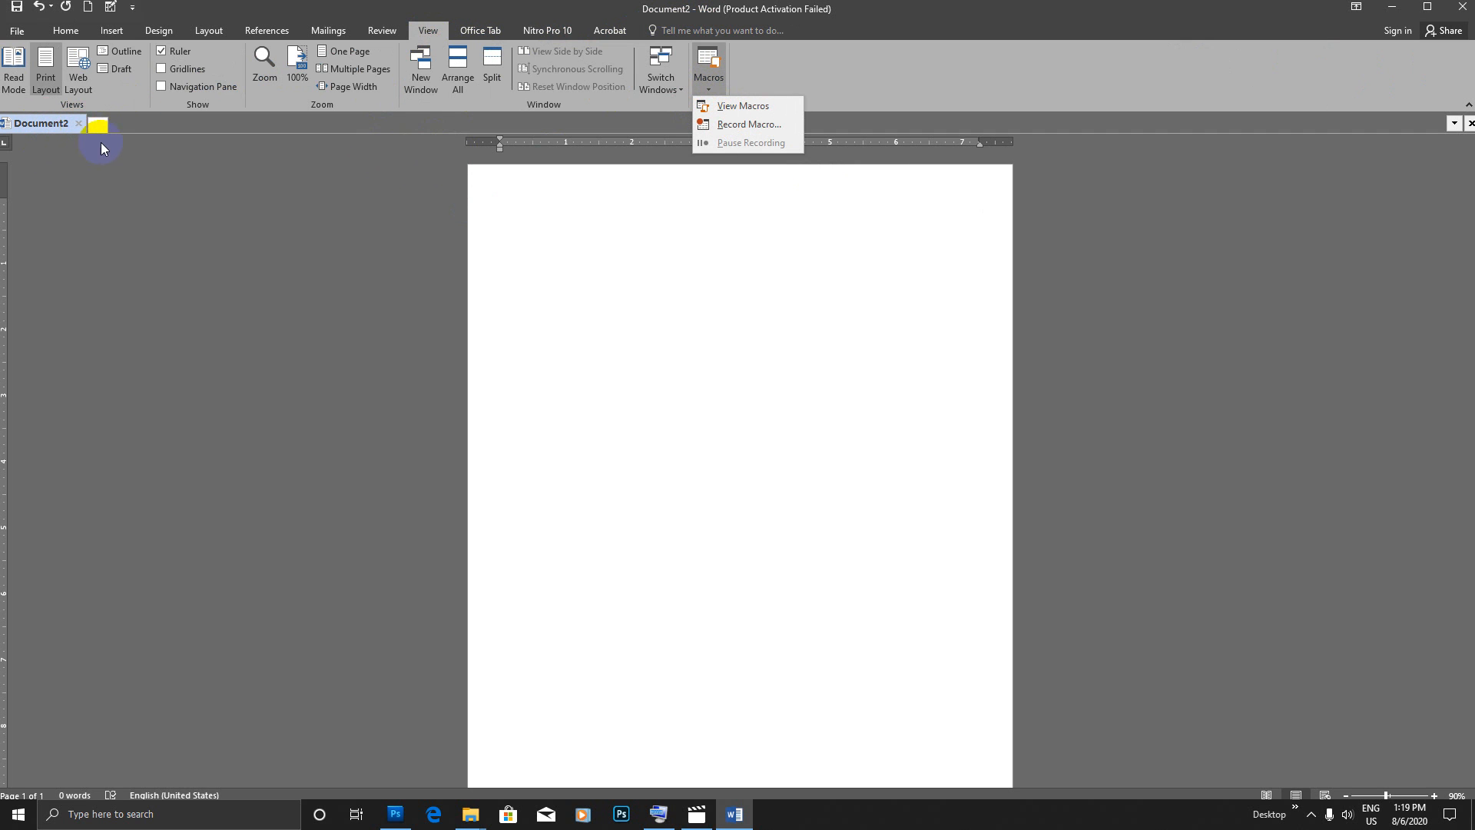
pyautogui.click(65, 30)
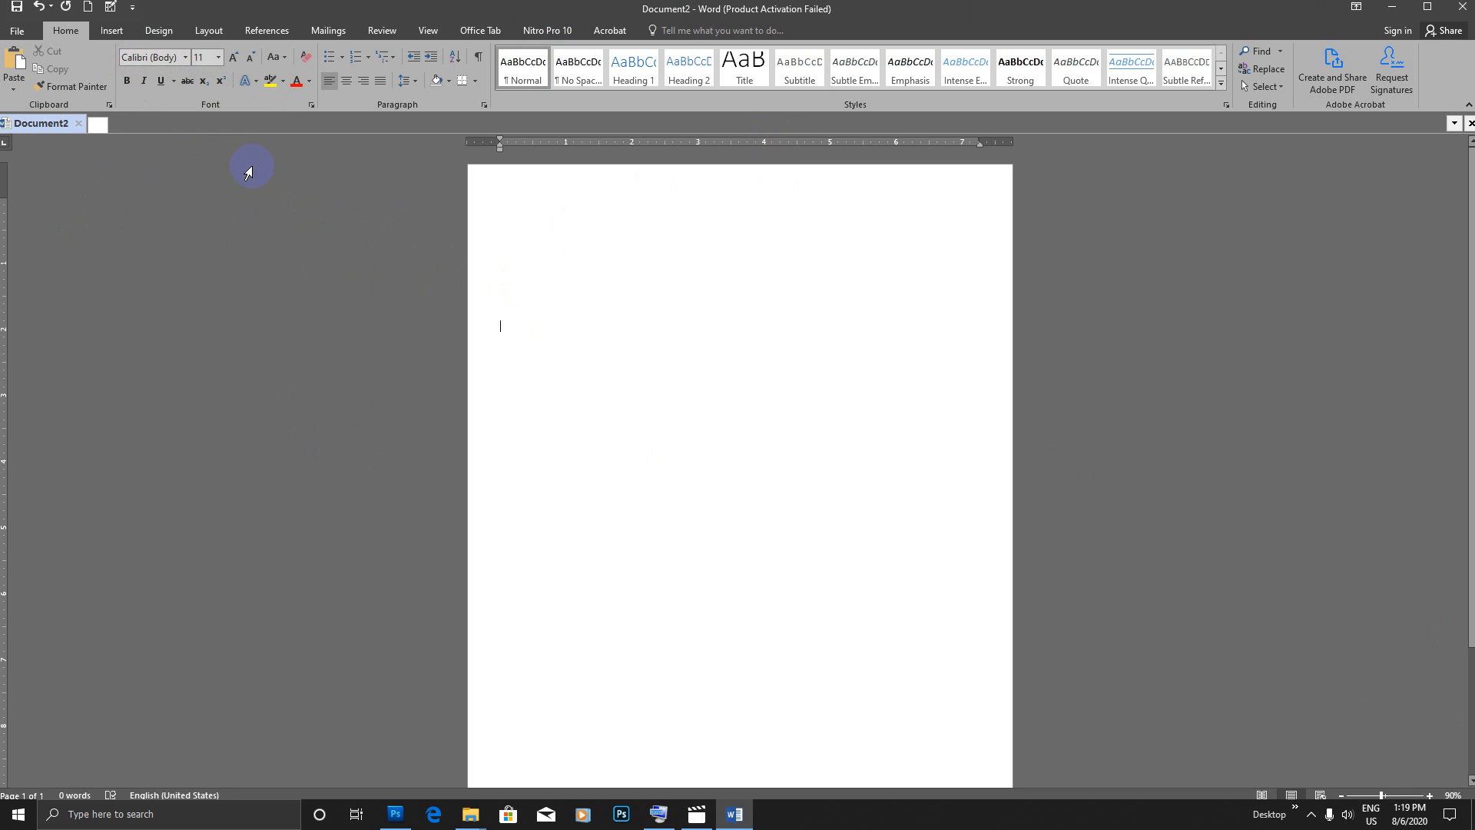
# Step: Apply the Win Innwa font at 14 pt and enter the label အမည်
pyautogui.hotkey('alt', 'w')
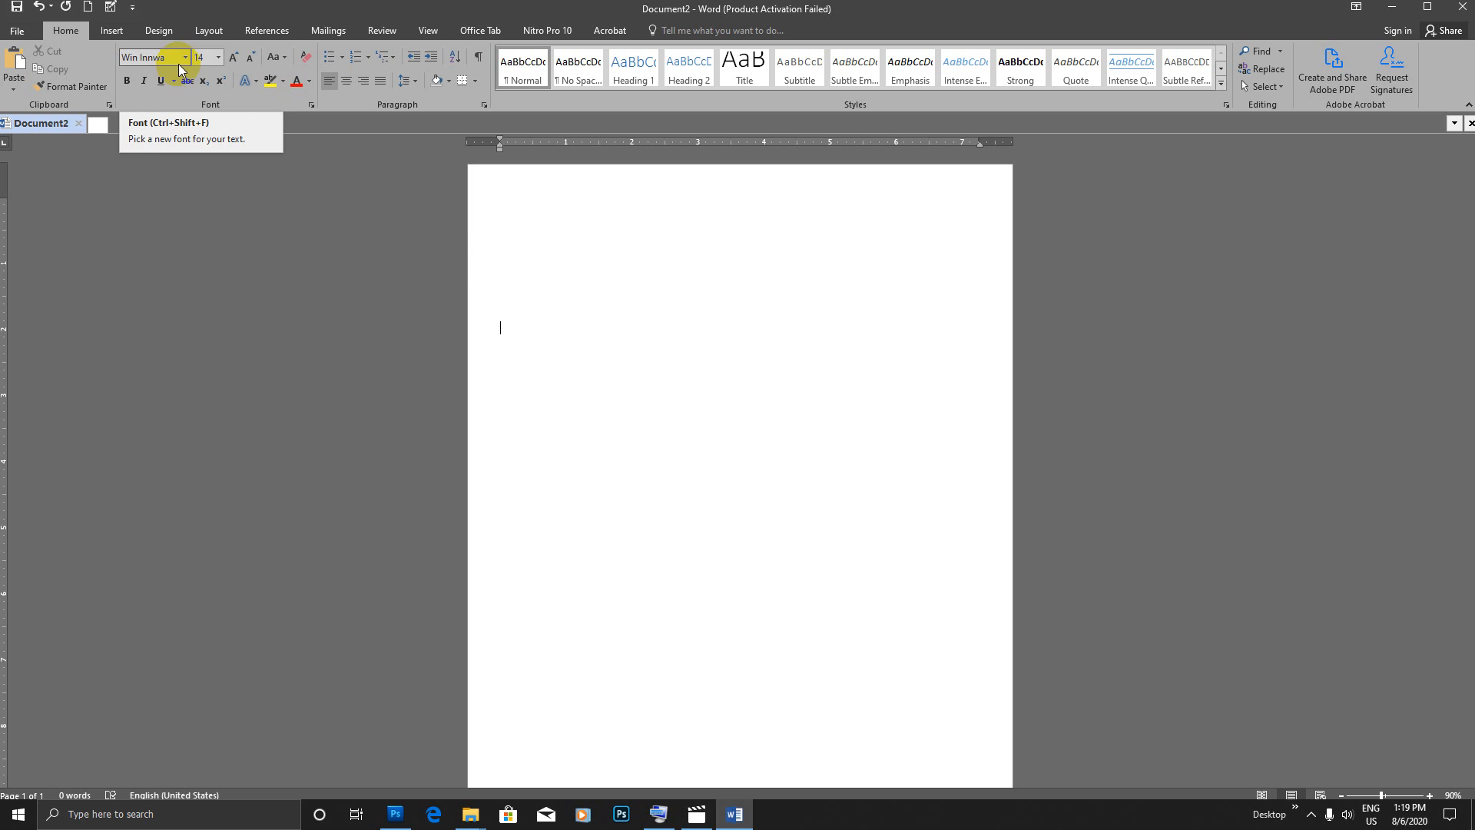
pyautogui.click(232, 211)
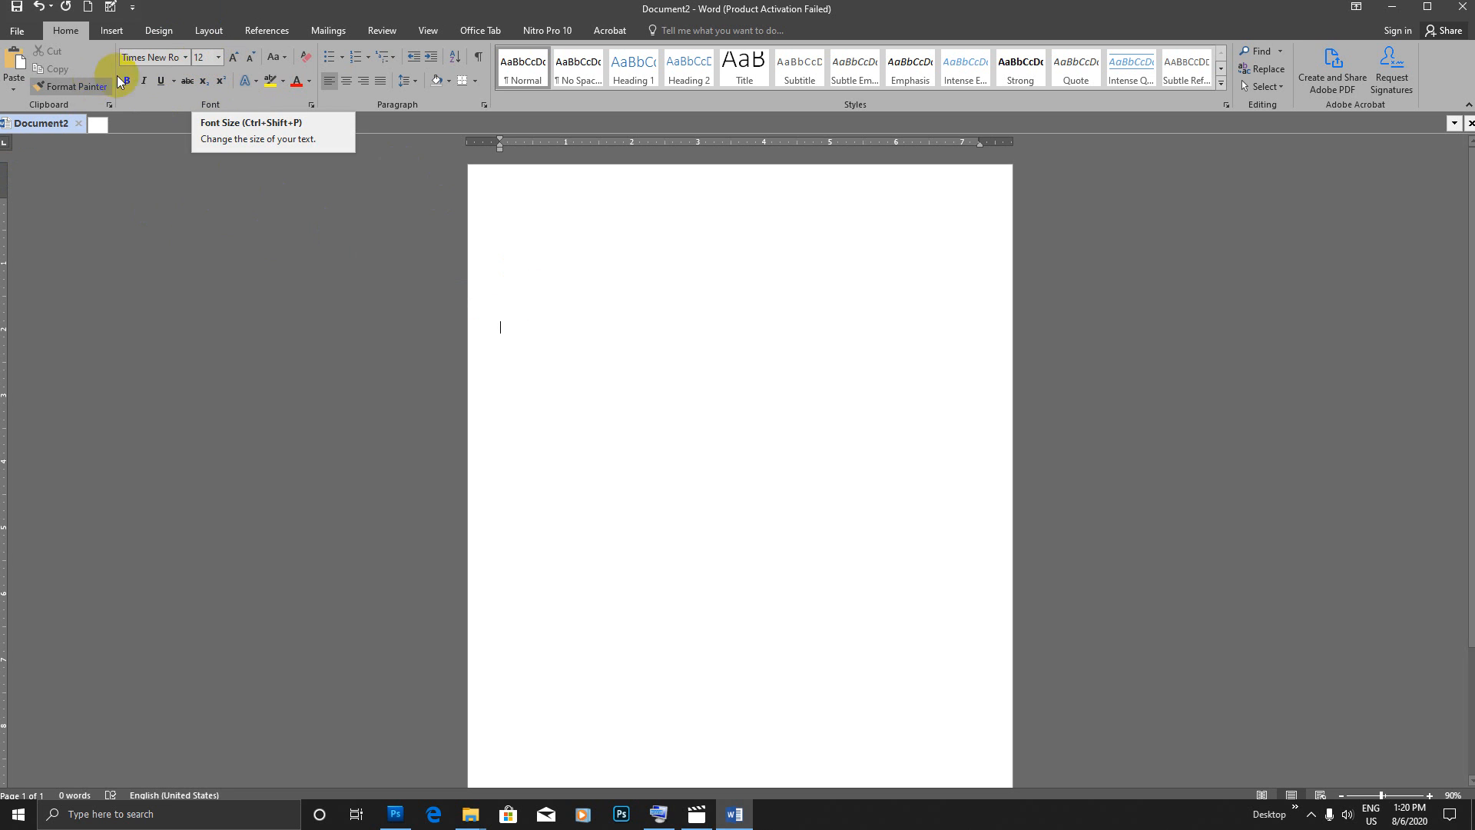
pyautogui.click(589, 343)
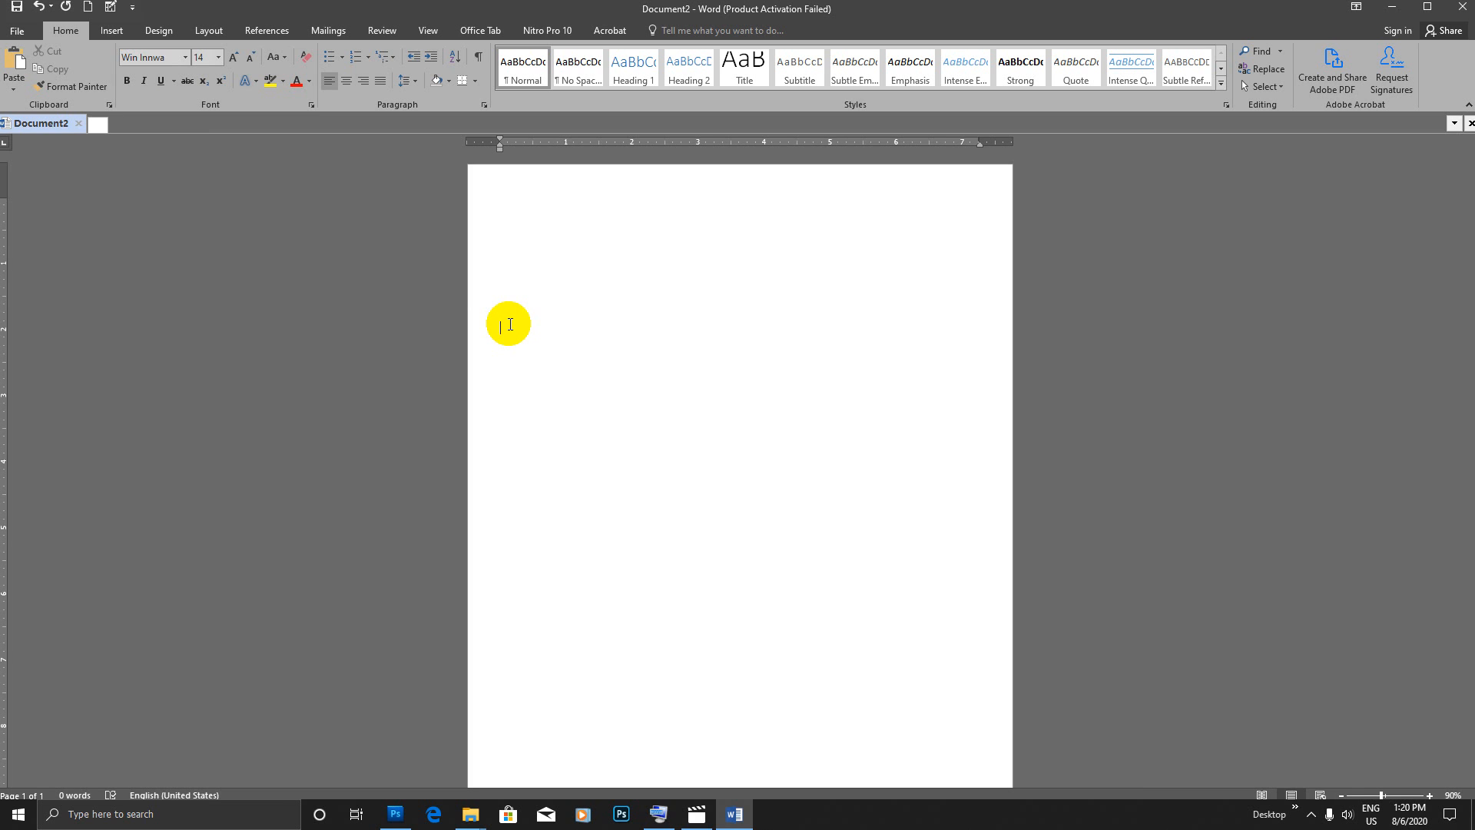
pyautogui.write('trnf')
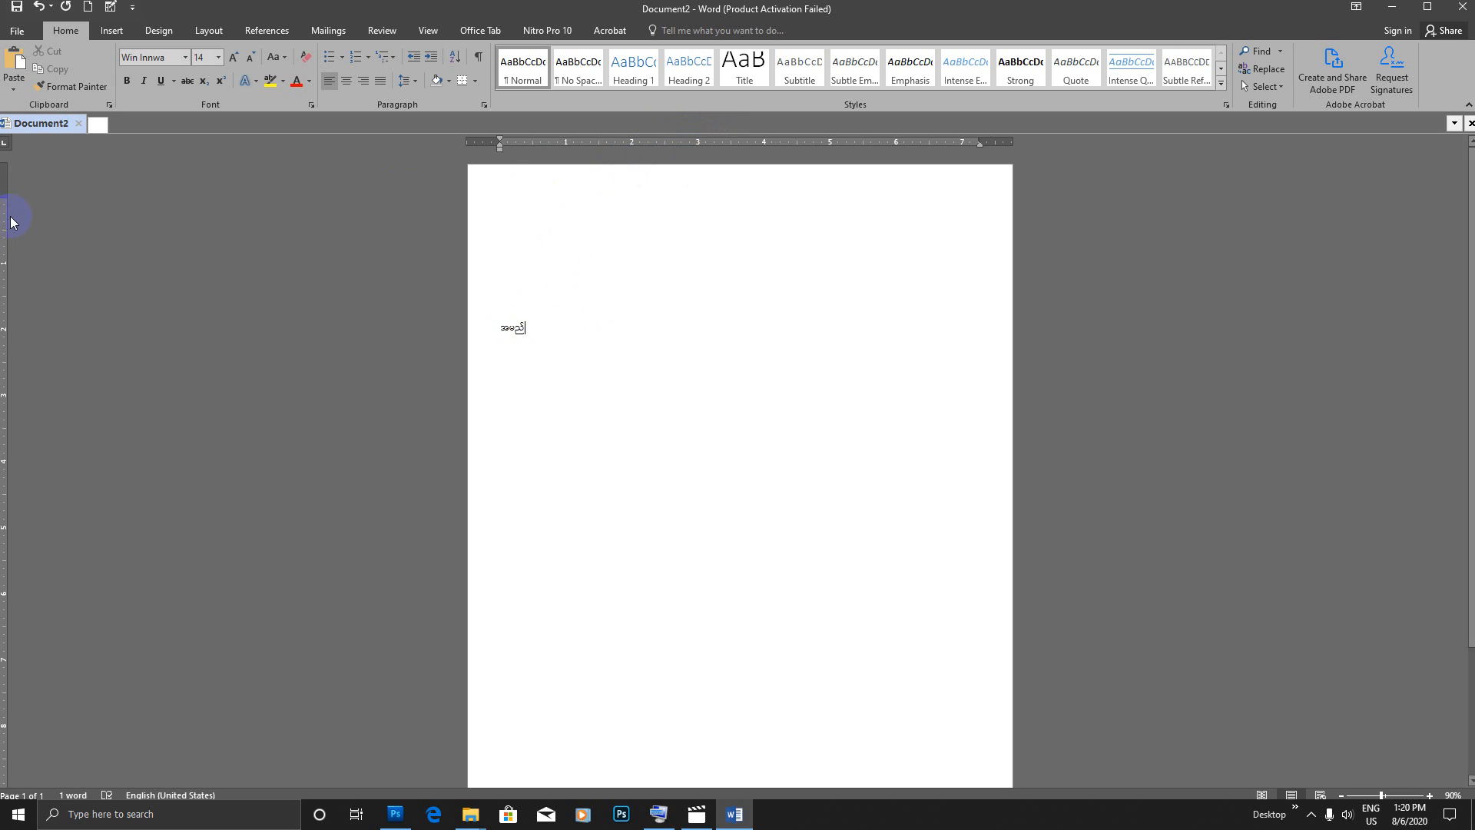
# Step: Add a left tab stop at 2.5 inches and a right tab stop at 7 inches to the အမည် line
pyautogui.click(665, 143)
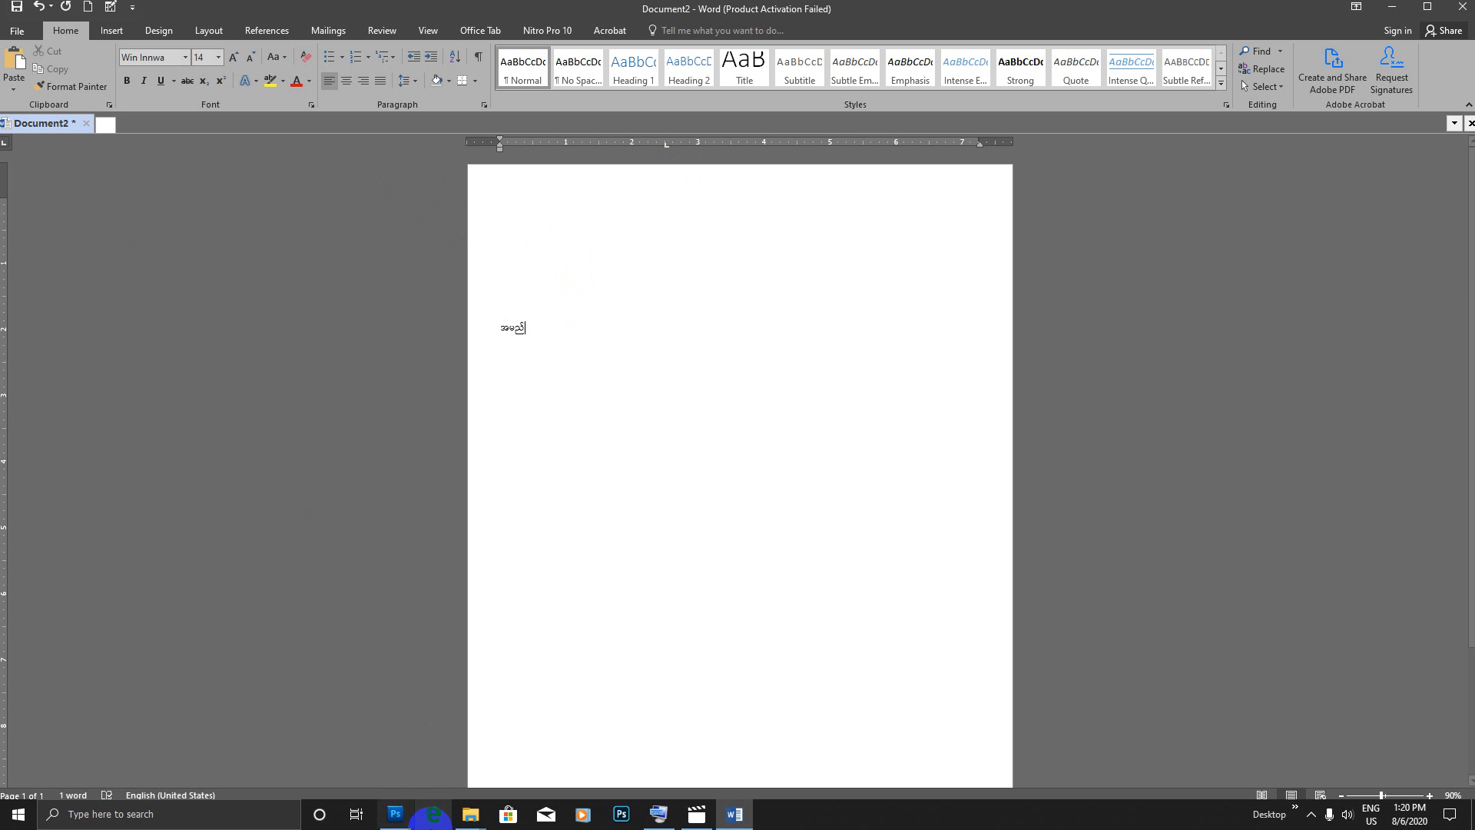
pyautogui.click(681, 818)
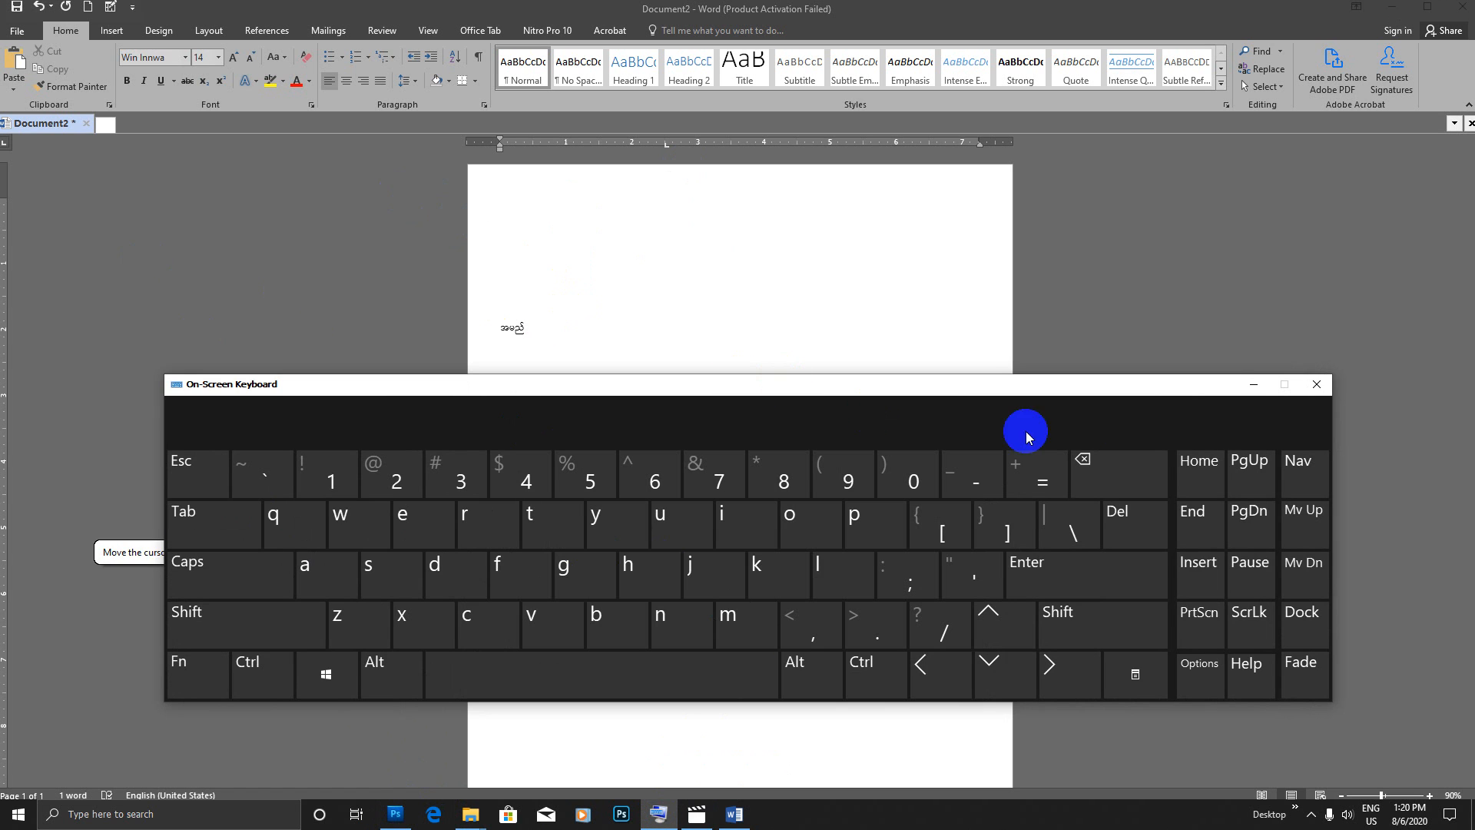
pyautogui.click(1251, 391)
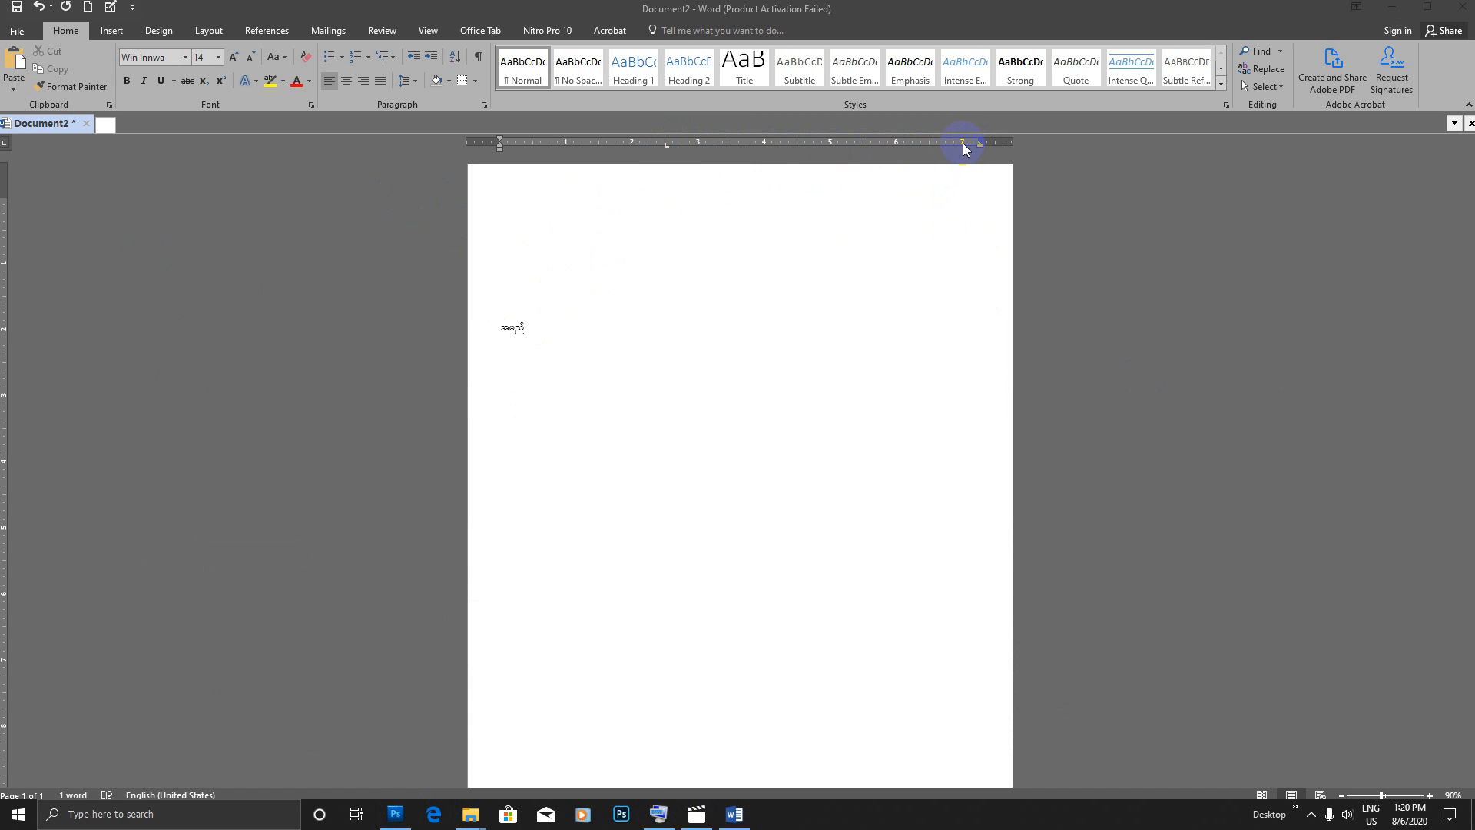
pyautogui.click(4, 144)
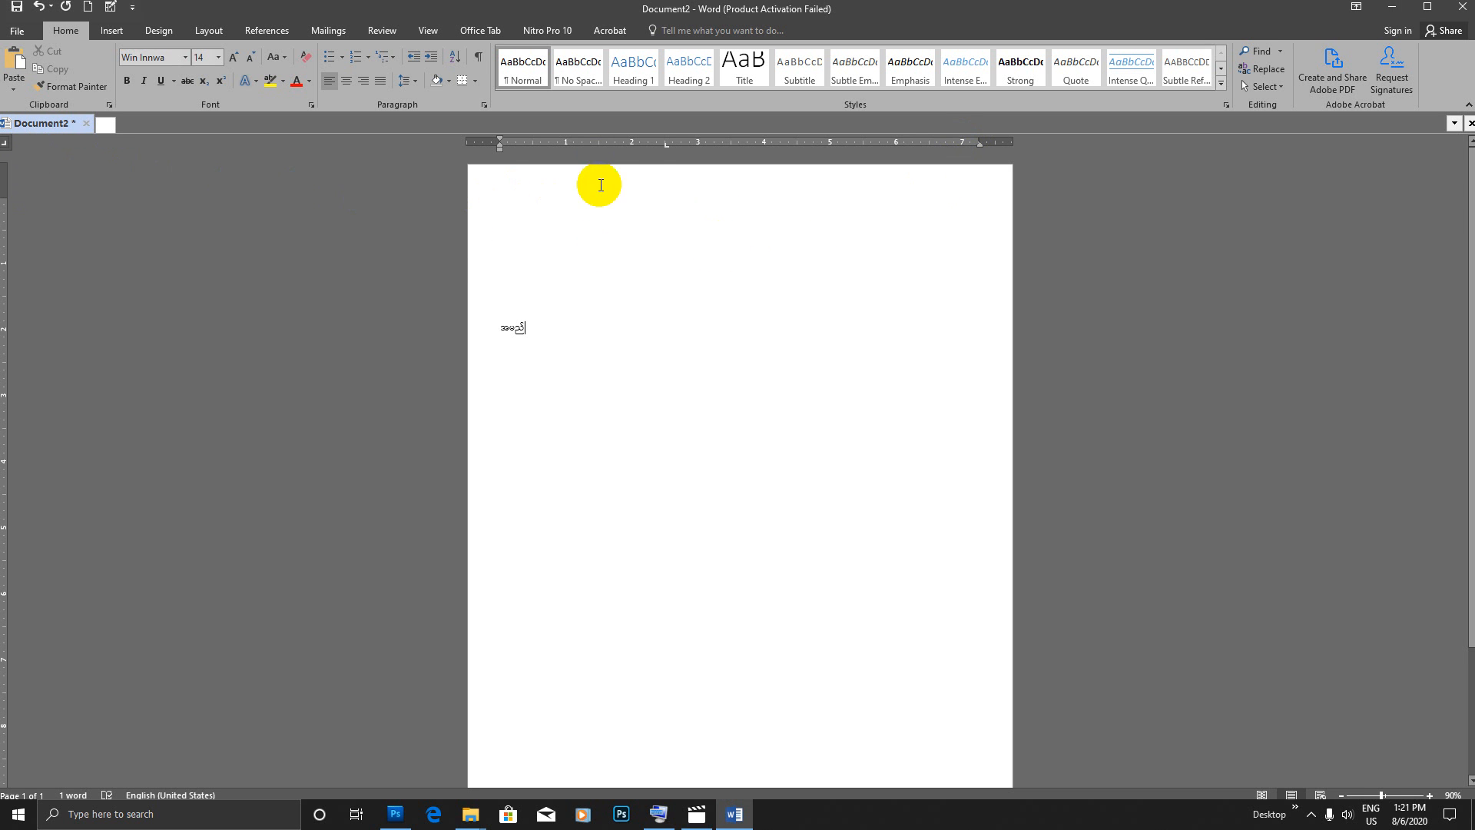
pyautogui.click(666, 143)
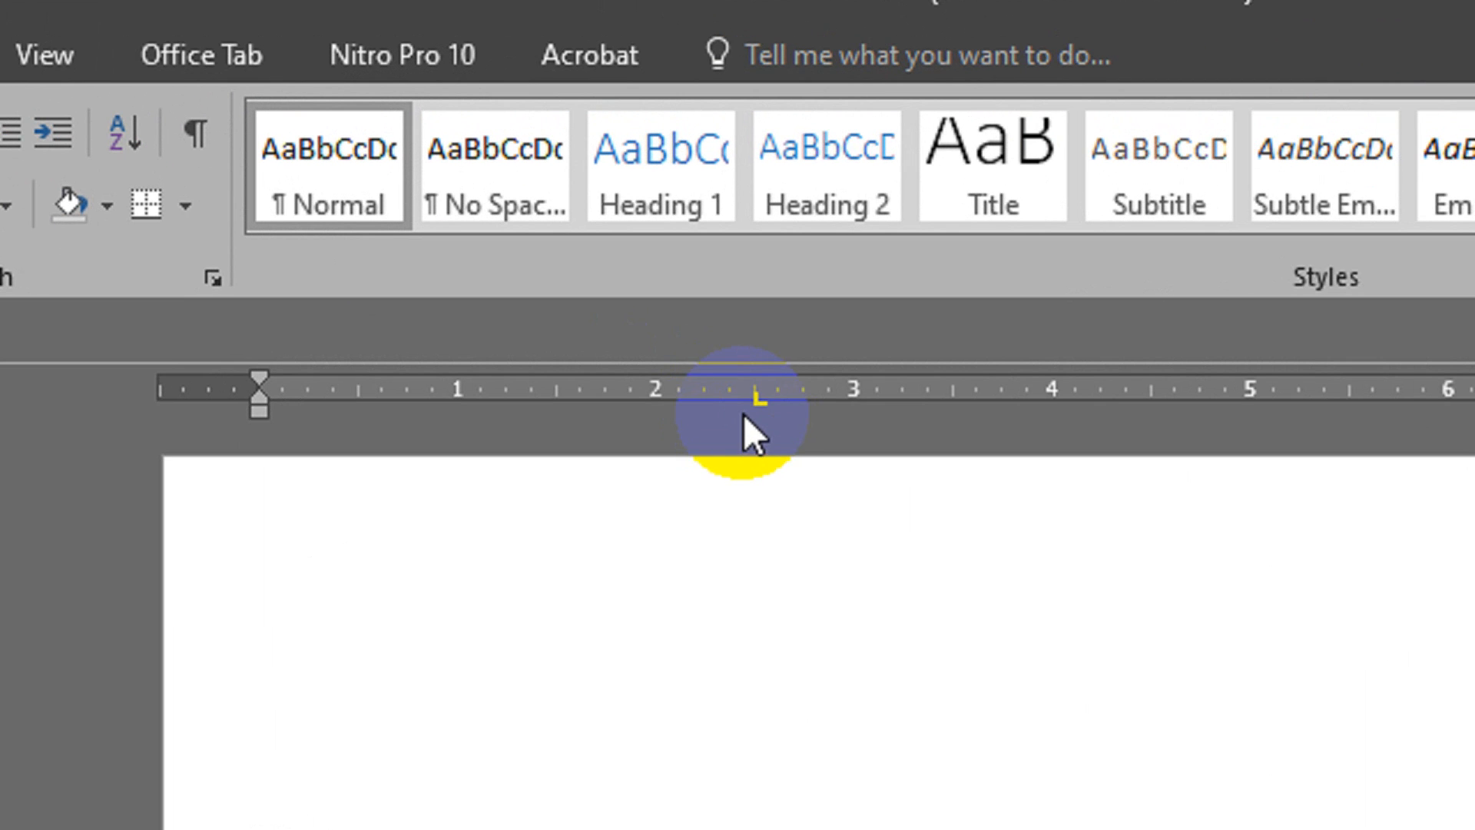
pyautogui.click(1435, 392)
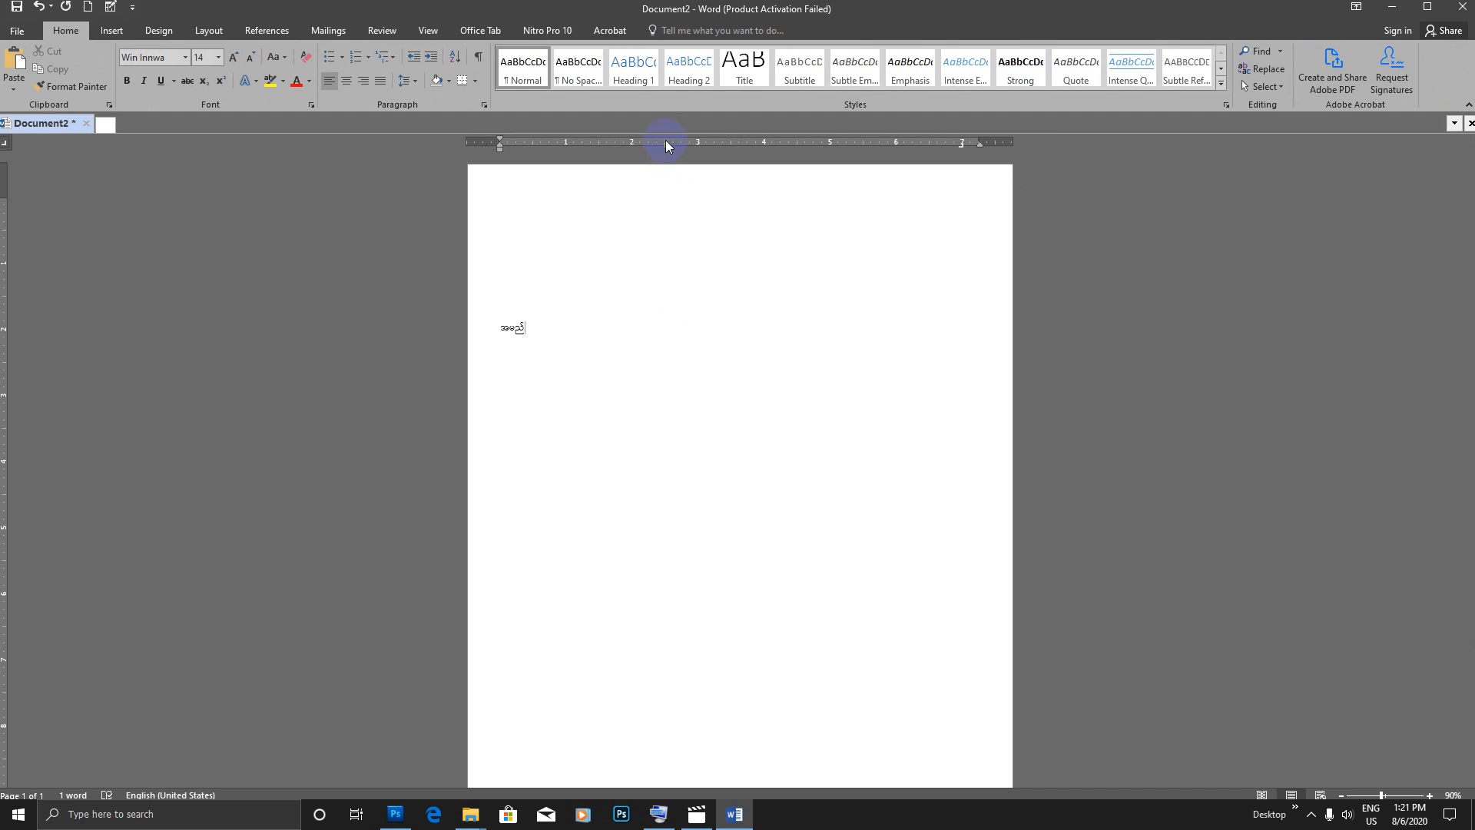
# Step: Give the 7-inch right tab stop of the အမည် line the dotted leader, option 2
pyautogui.click(966, 151)
pyautogui.doubleClick(963, 150)
pyautogui.moveTo(233, 232); pyautogui.dragTo(275, 209)
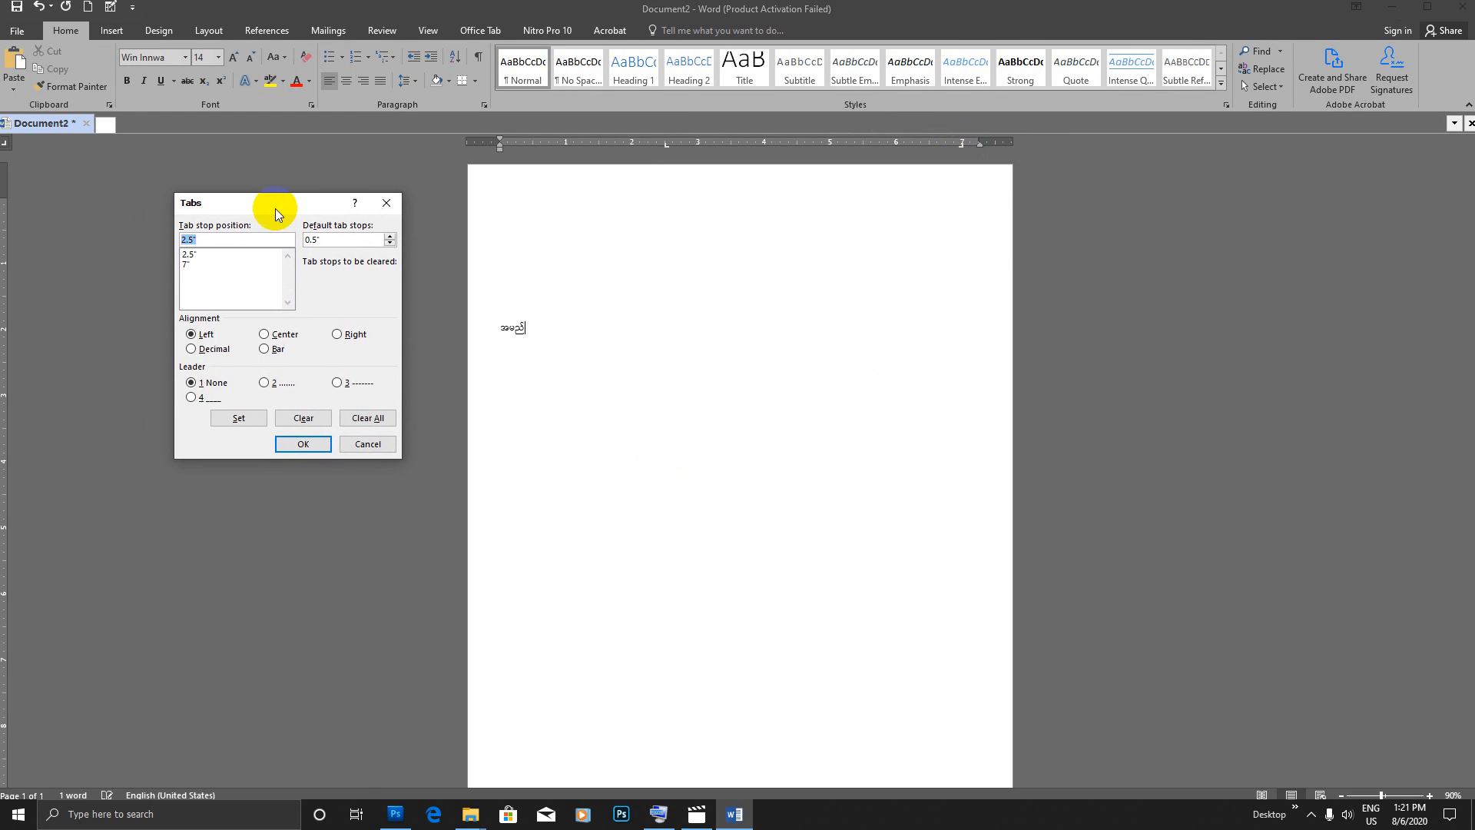
pyautogui.click(184, 264)
pyautogui.click(243, 414)
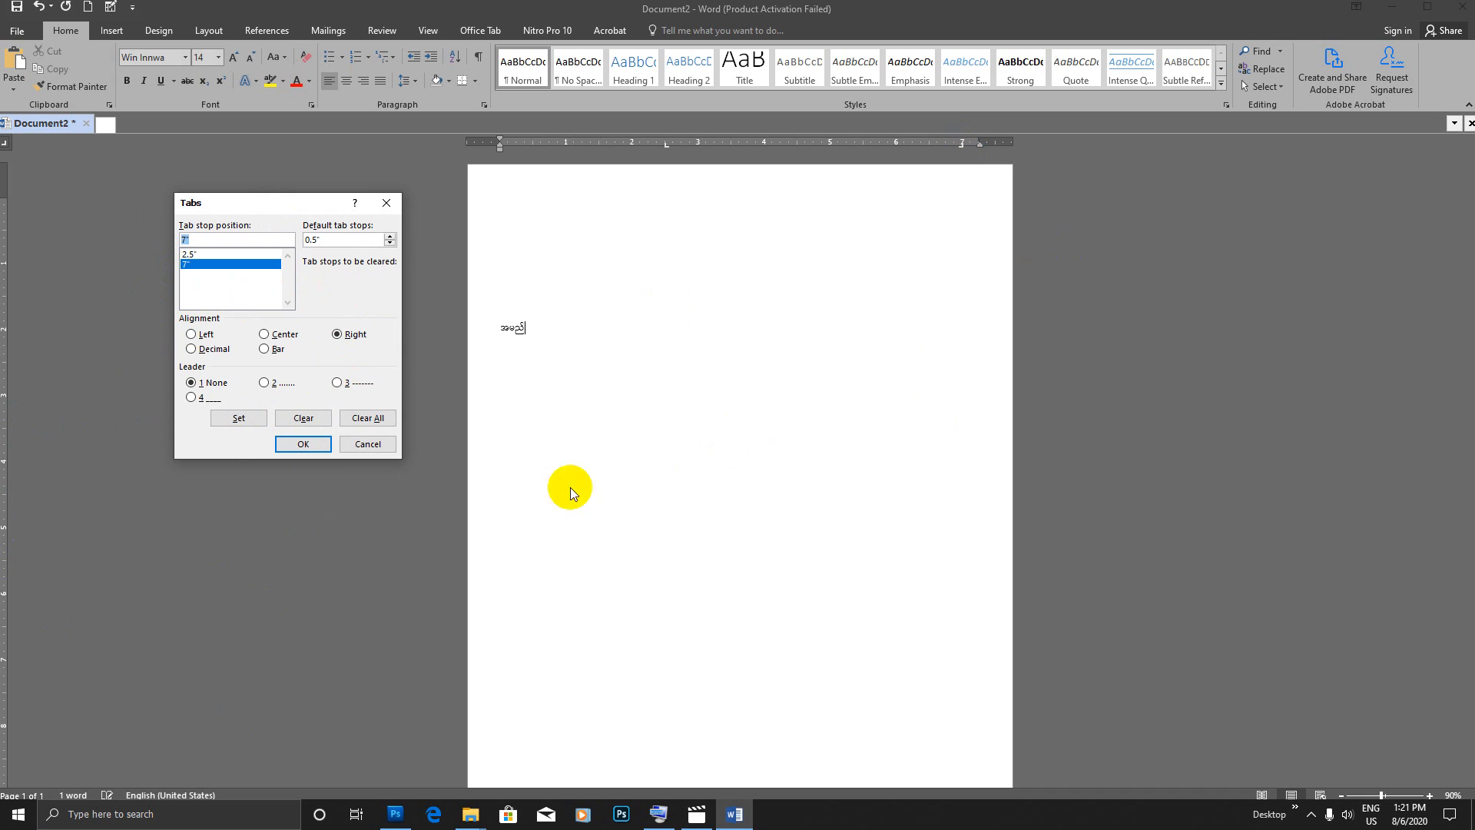
pyautogui.click(264, 384)
pyautogui.click(238, 418)
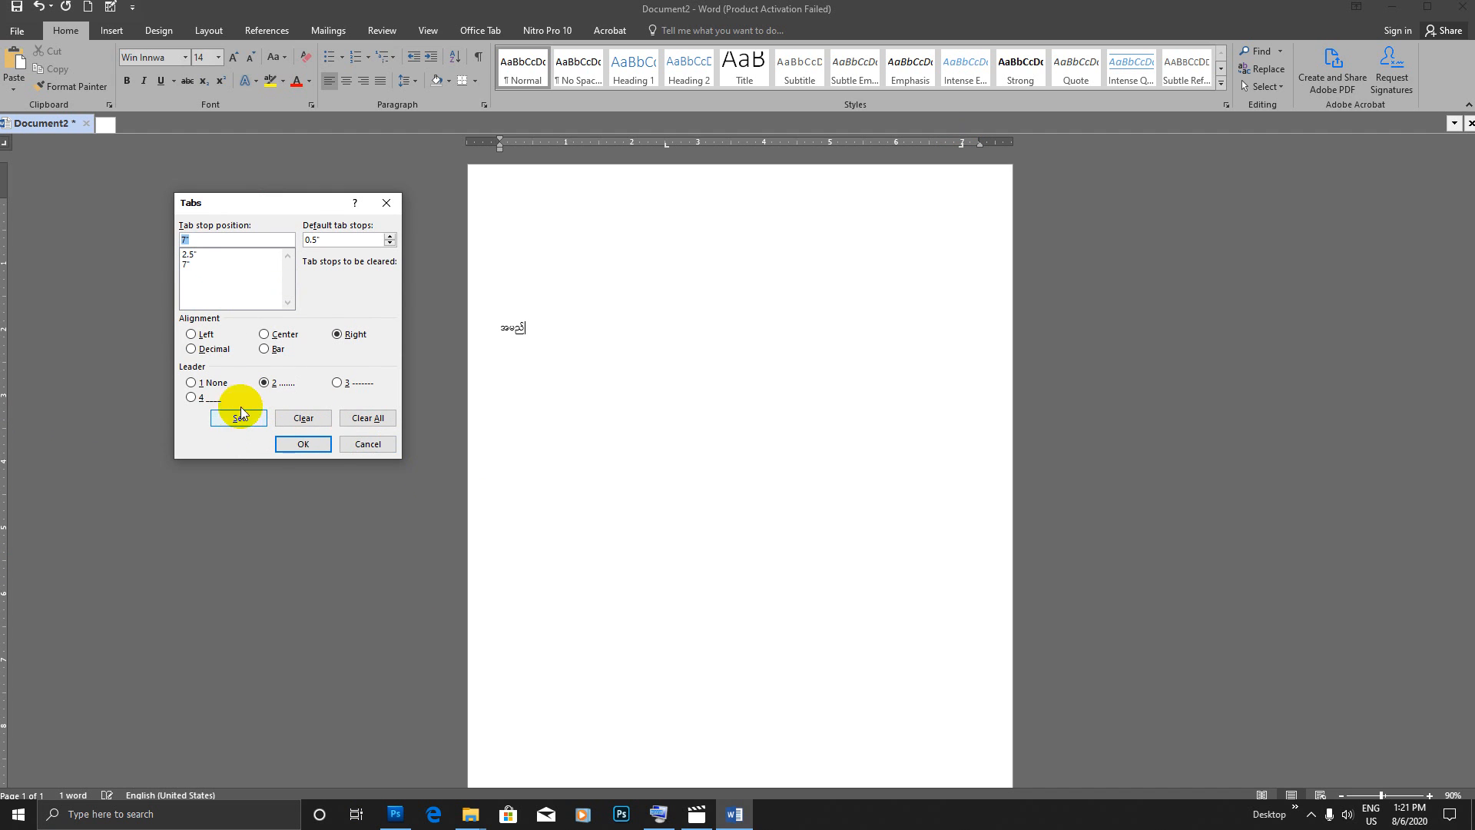
pyautogui.click(303, 444)
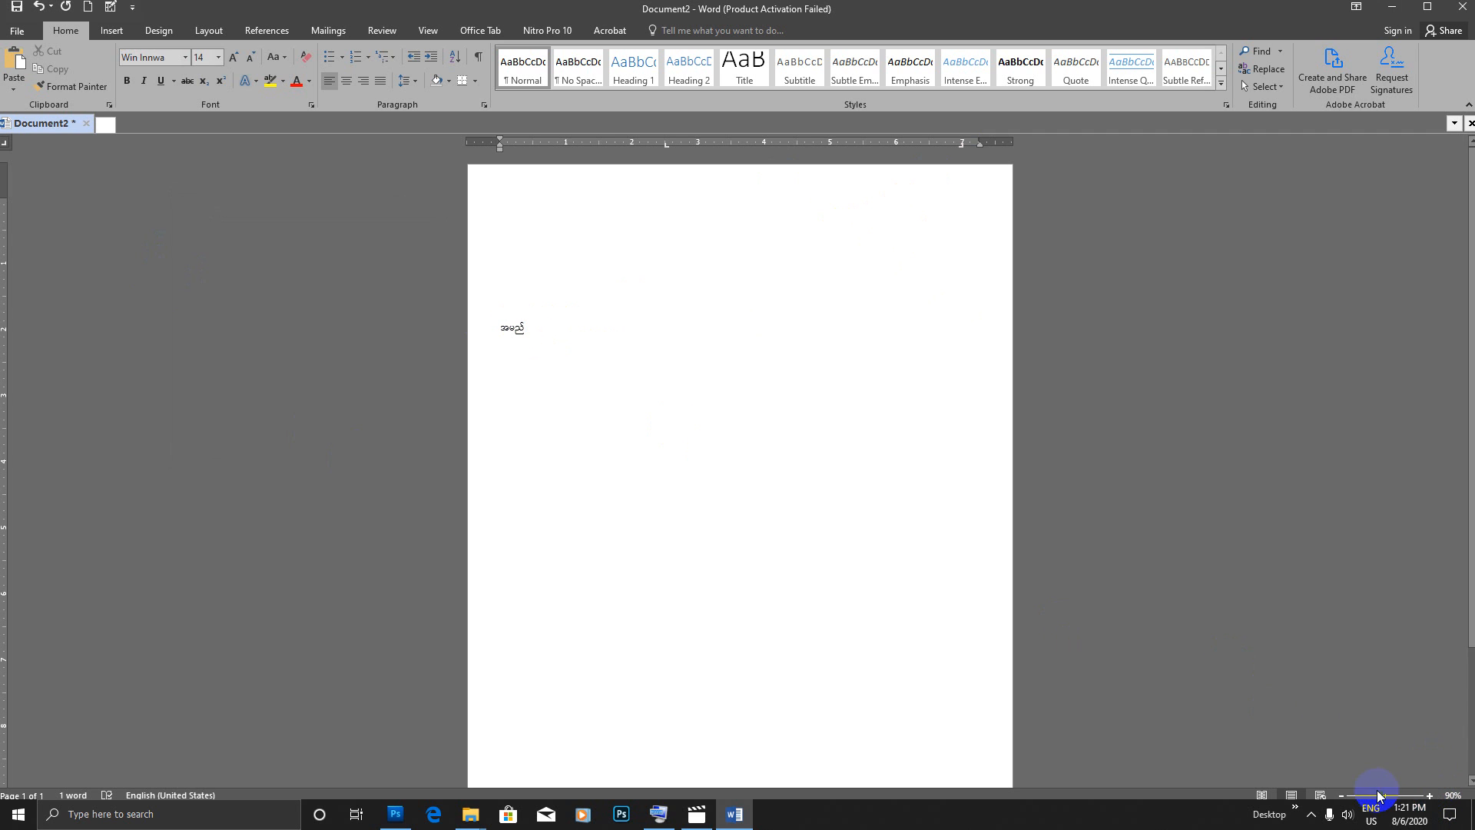
# Step: Add a colon at the 2.5-inch tab stop of the အမည် line, followed by a dotted leader to 7 inches
pyautogui.click(1430, 795)
pyautogui.click(1430, 795)
pyautogui.click(1429, 795)
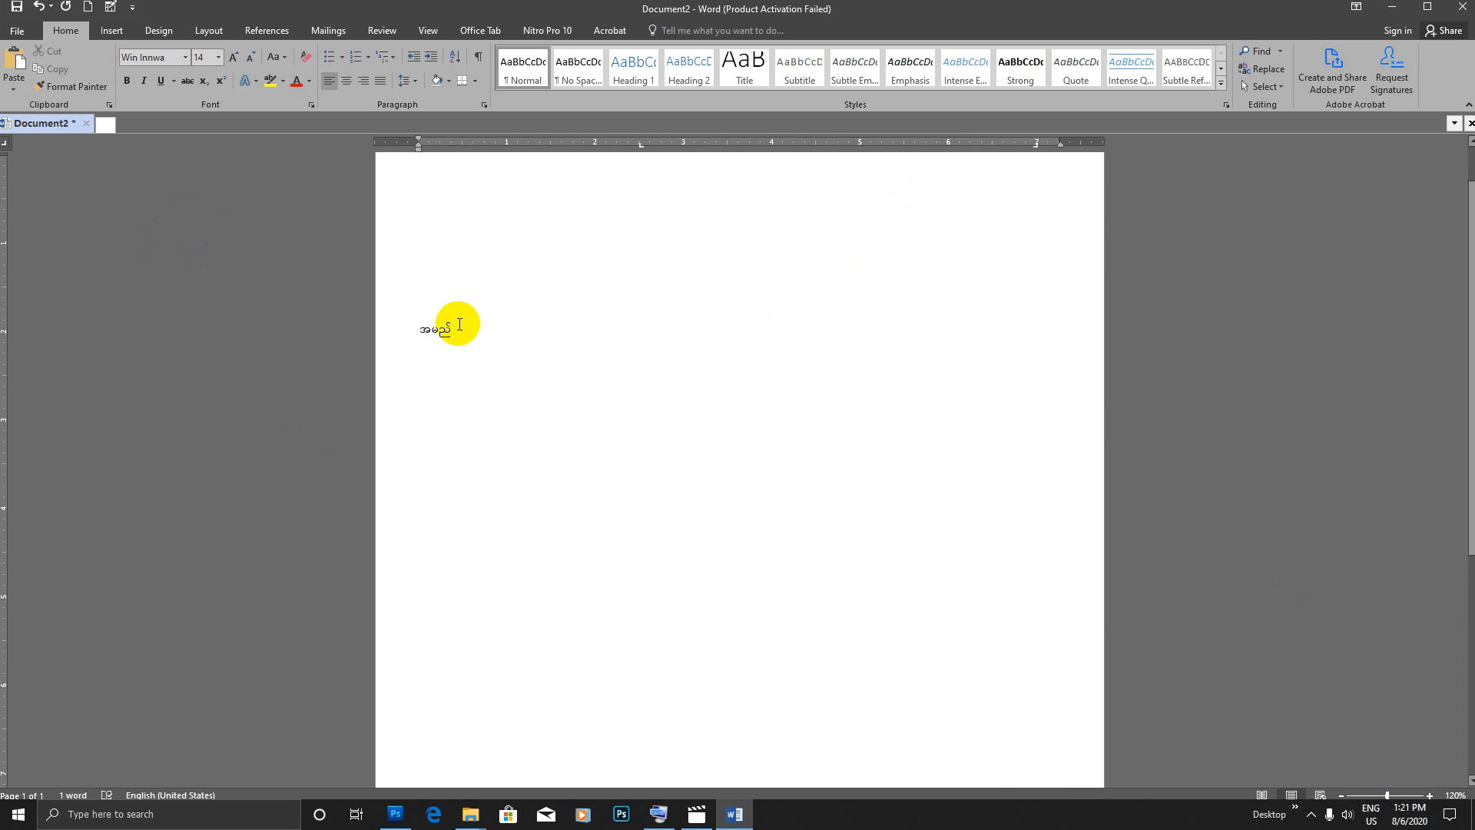
pyautogui.press('Tab')
pyautogui.write(';')
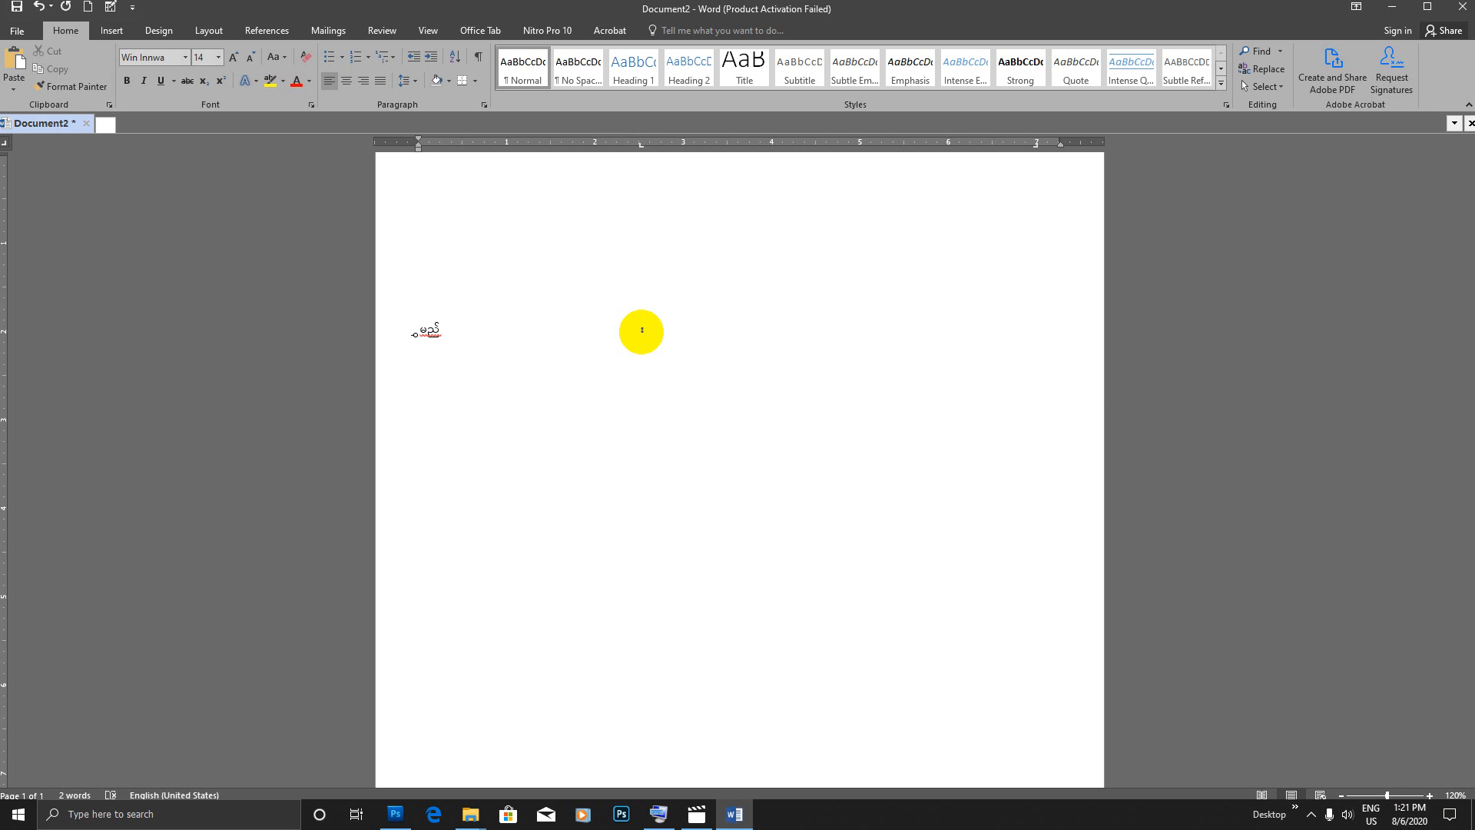
pyautogui.press('Tab')
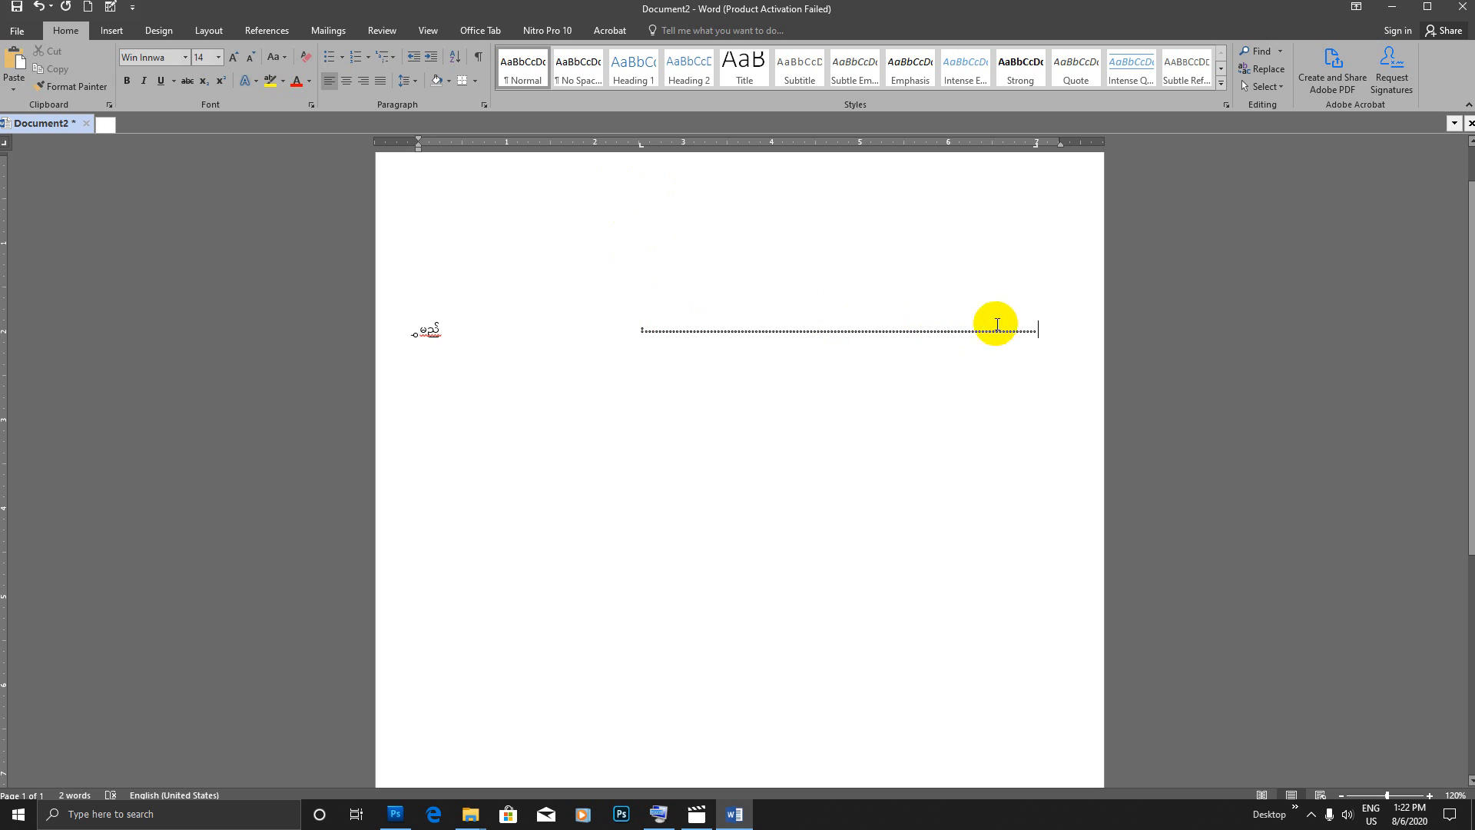
pyautogui.press('Return')
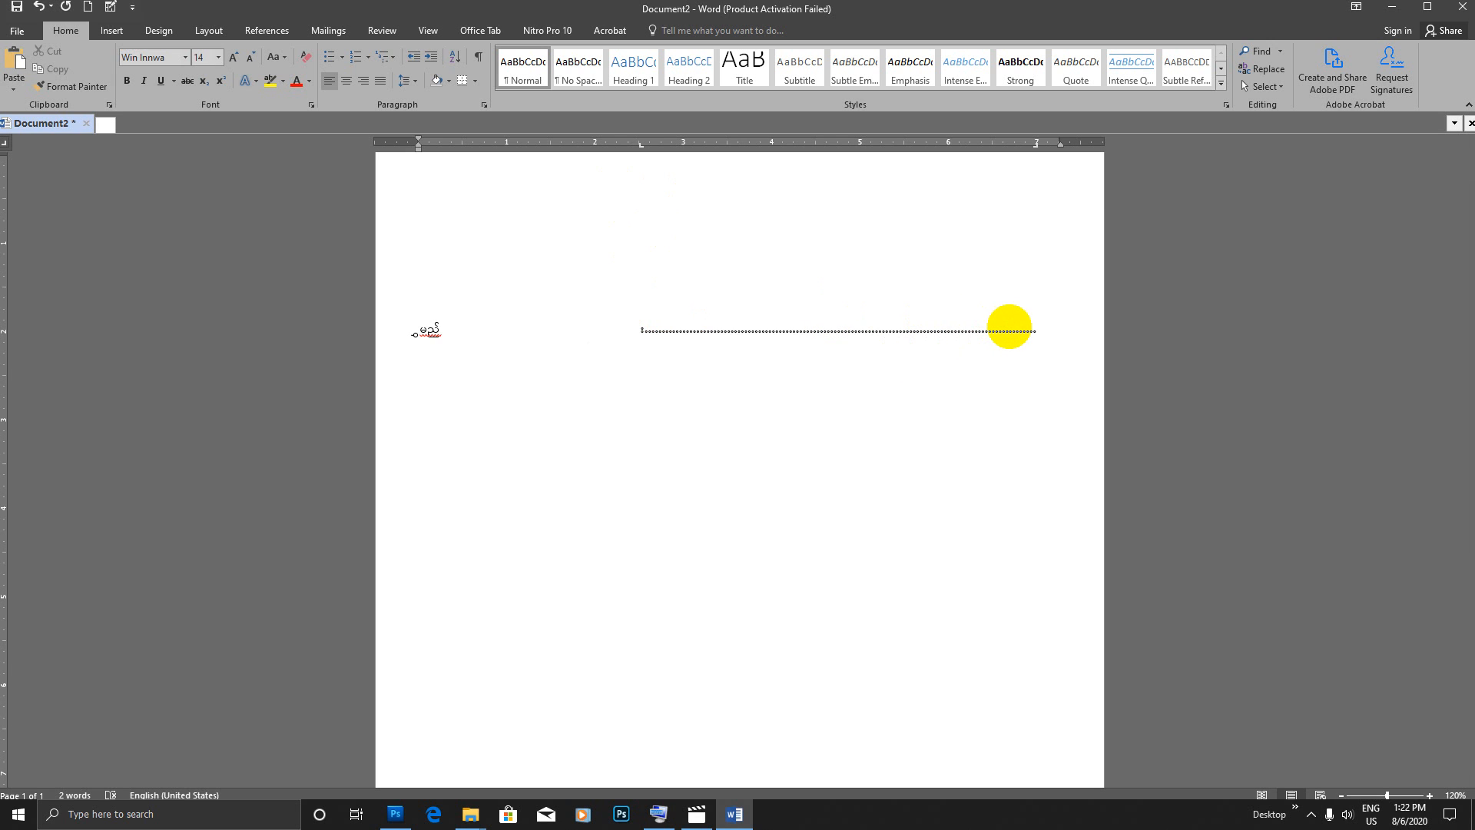
# Step: Correct the first character of the first line's label so that it reads အမည်
pyautogui.click(421, 327)
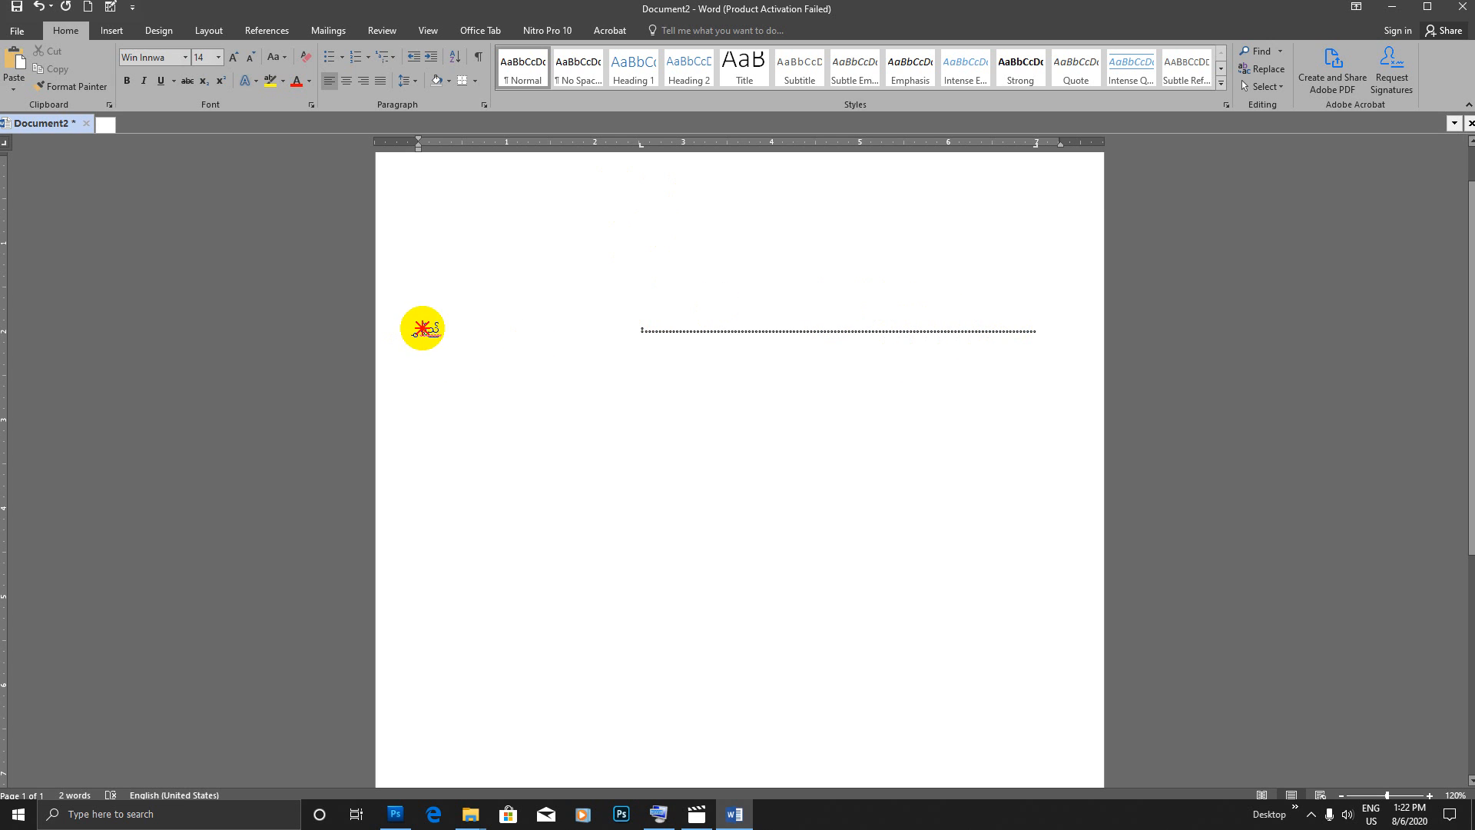
pyautogui.press('BackSpace')
pyautogui.write('t')
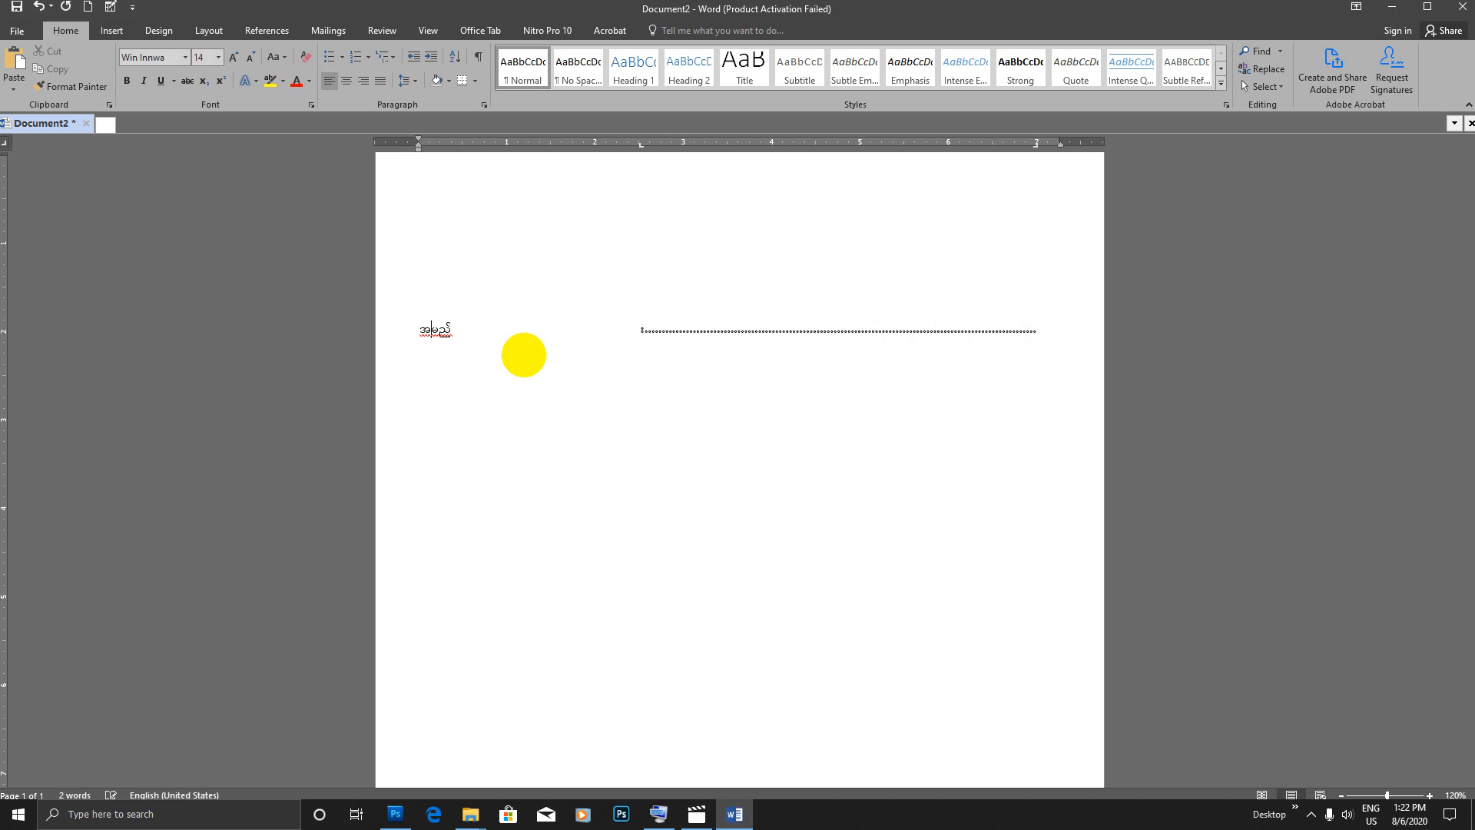
# Step: Add a second form line labelled အဖအမည် with a colon and dotted leader
pyautogui.click(1051, 332)
pyautogui.press('Return')
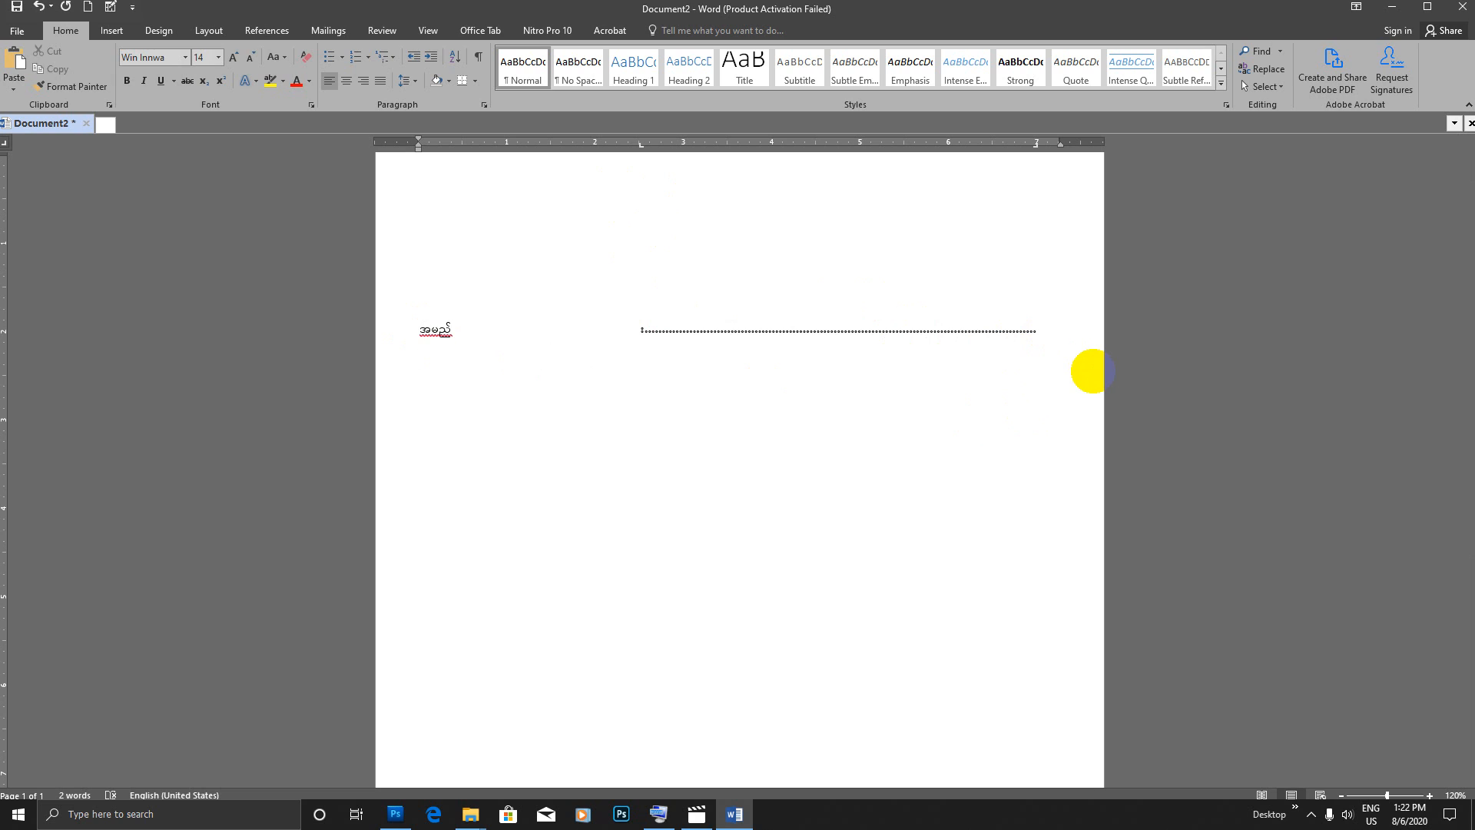
pyautogui.write('tztmnf')
pyautogui.press('Tab')
pyautogui.press('Tab')
pyautogui.press('BackSpace')
pyautogui.write(':')
# Step: Add a form line labelled မွေးသက္ကရာဇ် with a colon and dotted leader
pyautogui.press('Tab')
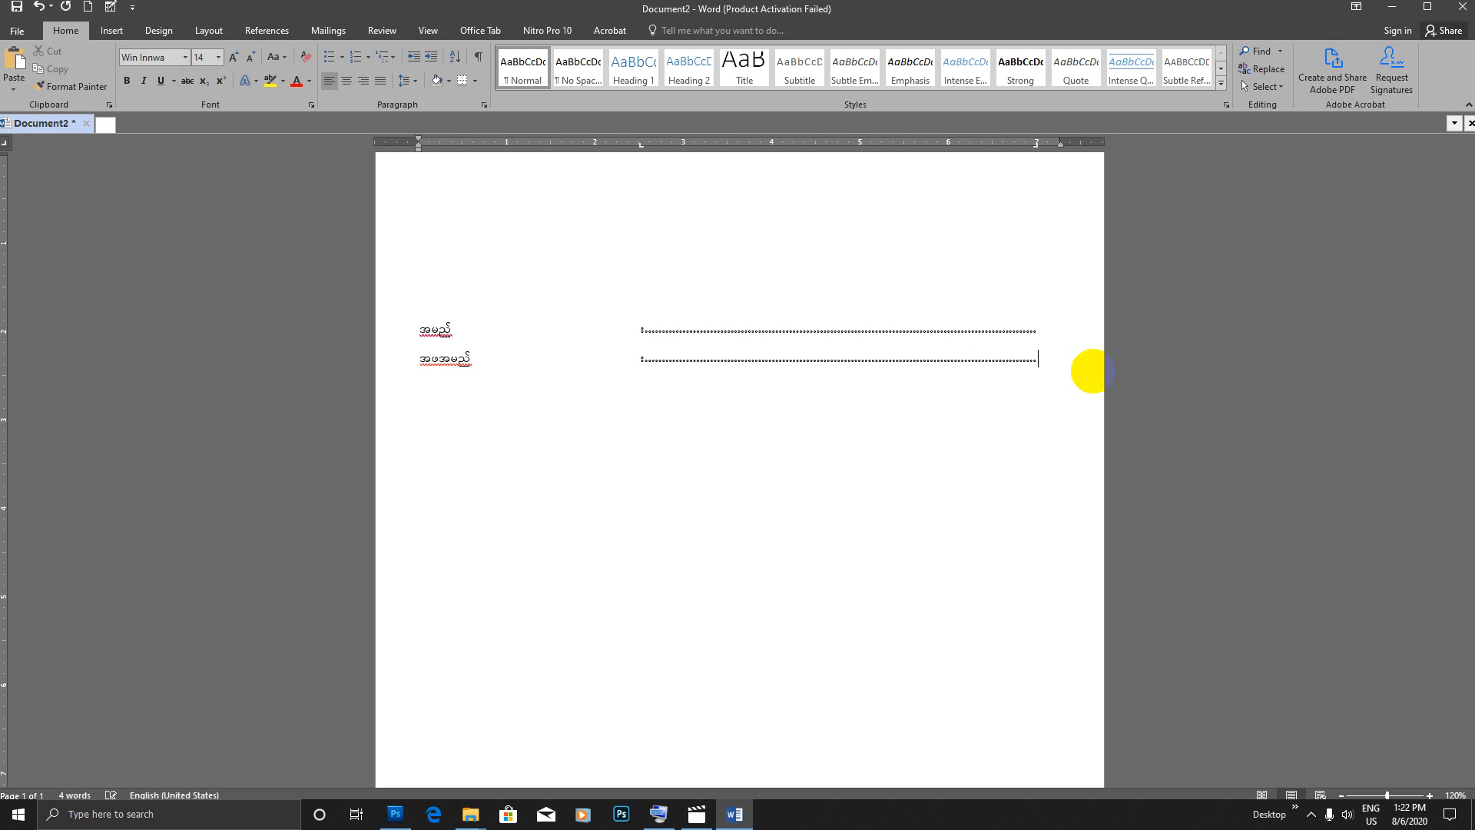
pyautogui.press('Return')
pyautogui.write('arg;ou')
pyautogui.write('FmZ')
pyautogui.press('Tab')
pyautogui.press('Tab')
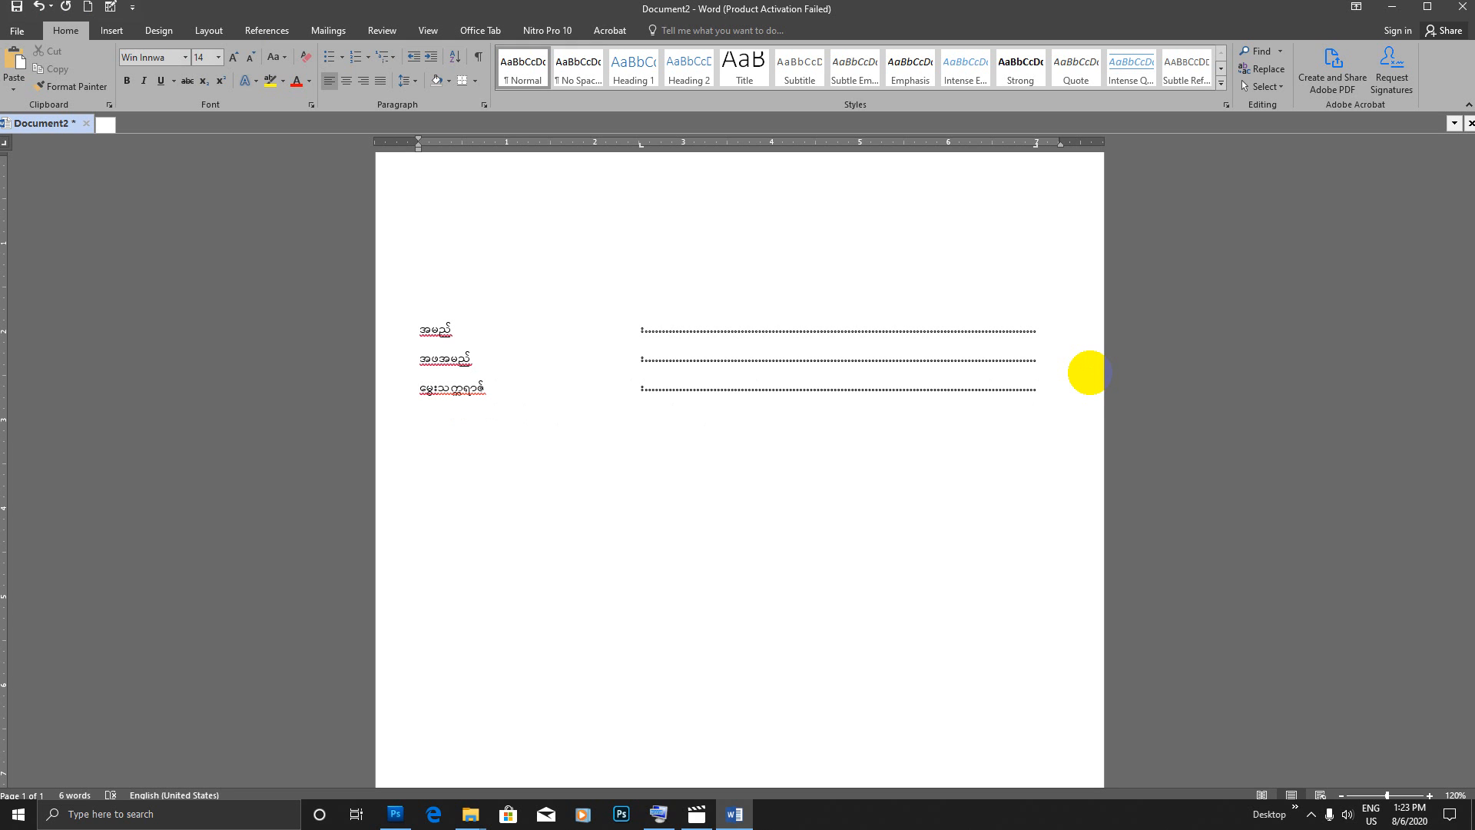
# Step: Add a form line labelled နိုင်ငံသားစိစစ်ရေးကတ်ပြား with a colon and dotted leader
pyautogui.write('လ')
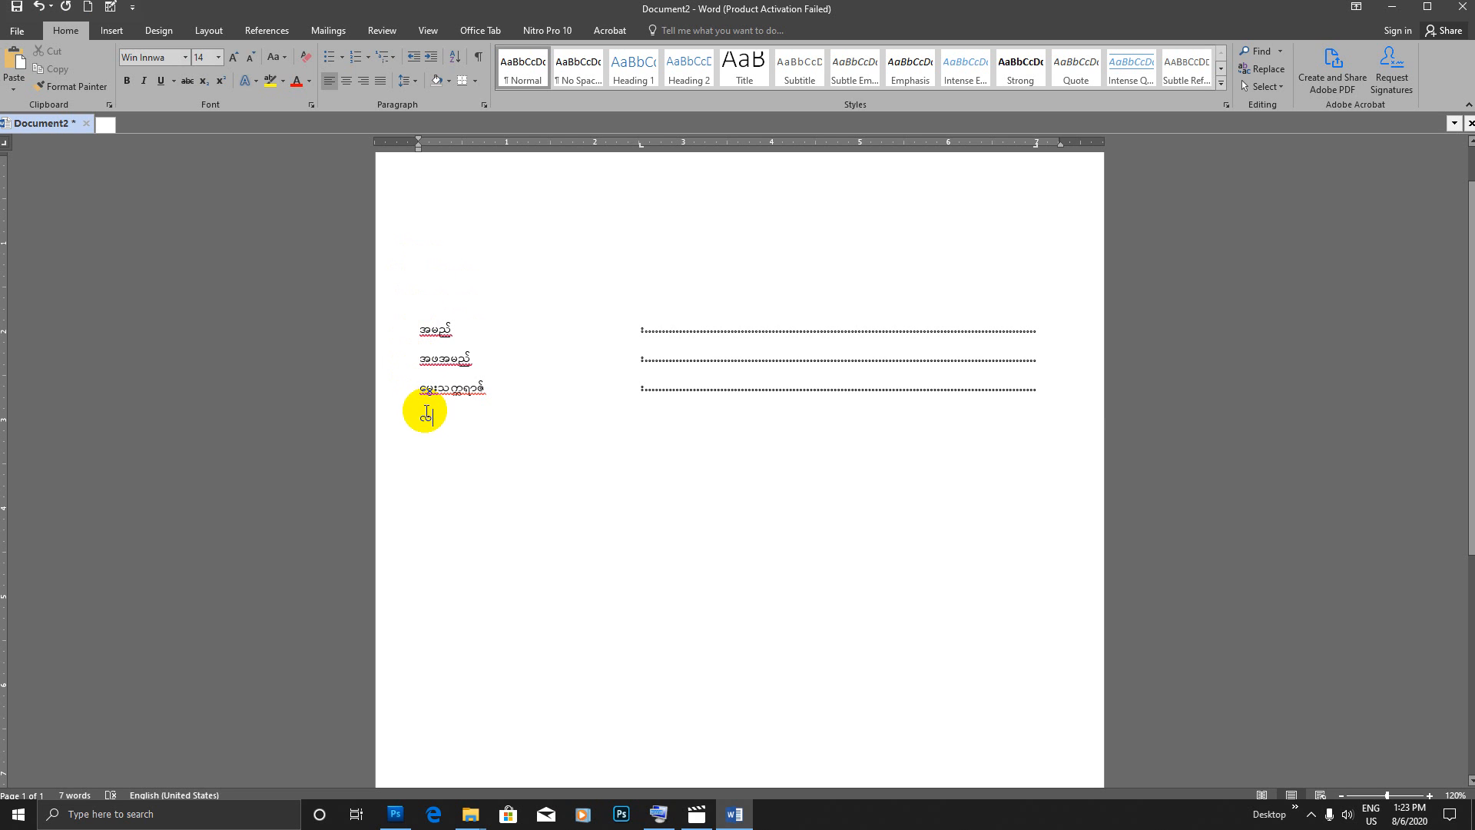
pyautogui.press('BackSpace')
pyautogui.write('နိုင်')
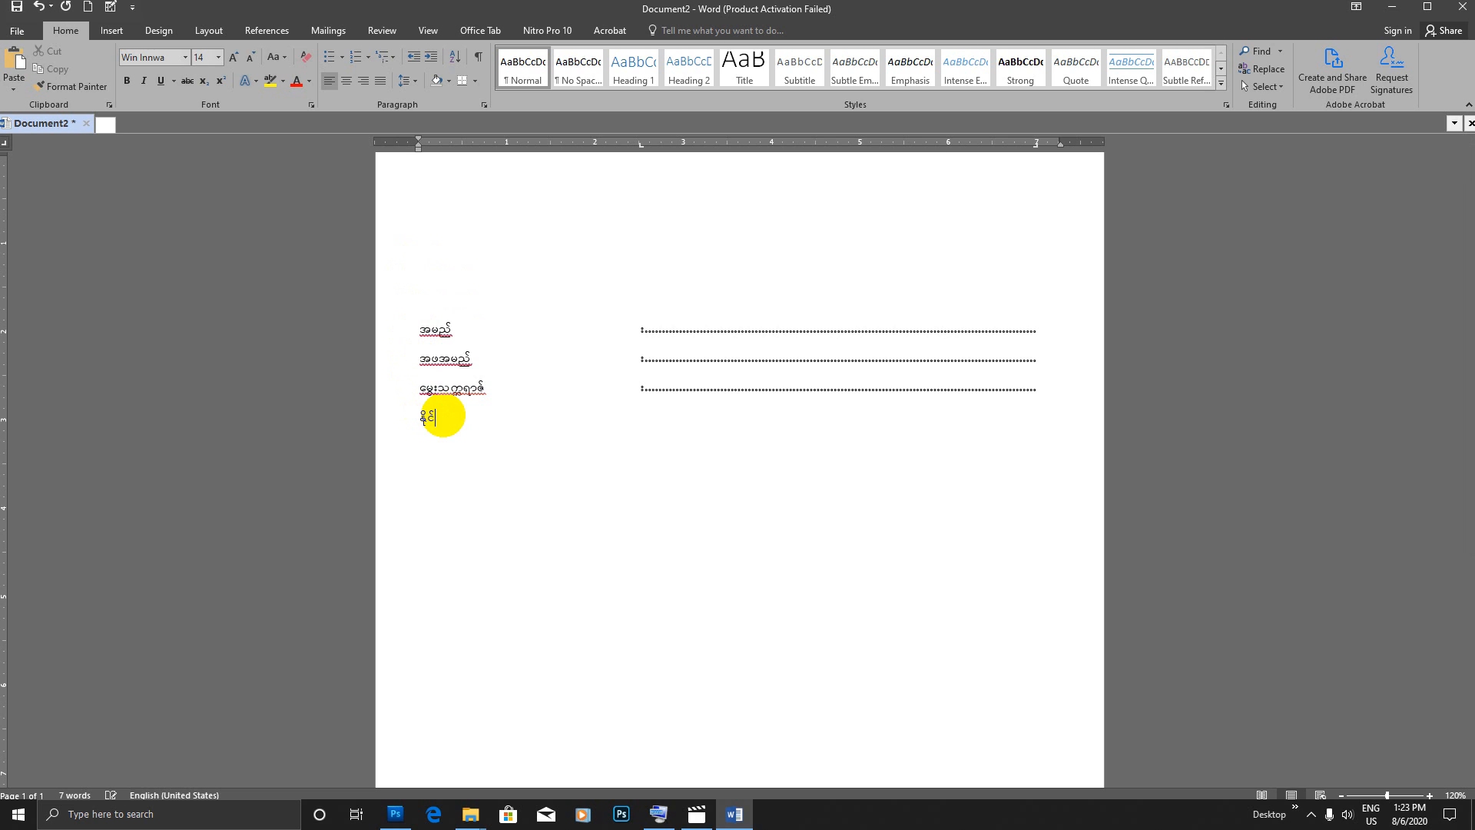
pyautogui.write('ငံသား')
pyautogui.write('စိစစ်')
pyautogui.write('ရေးက')
pyautogui.write('ျ')
pyautogui.press('BackSpace')
pyautogui.write('ျ')
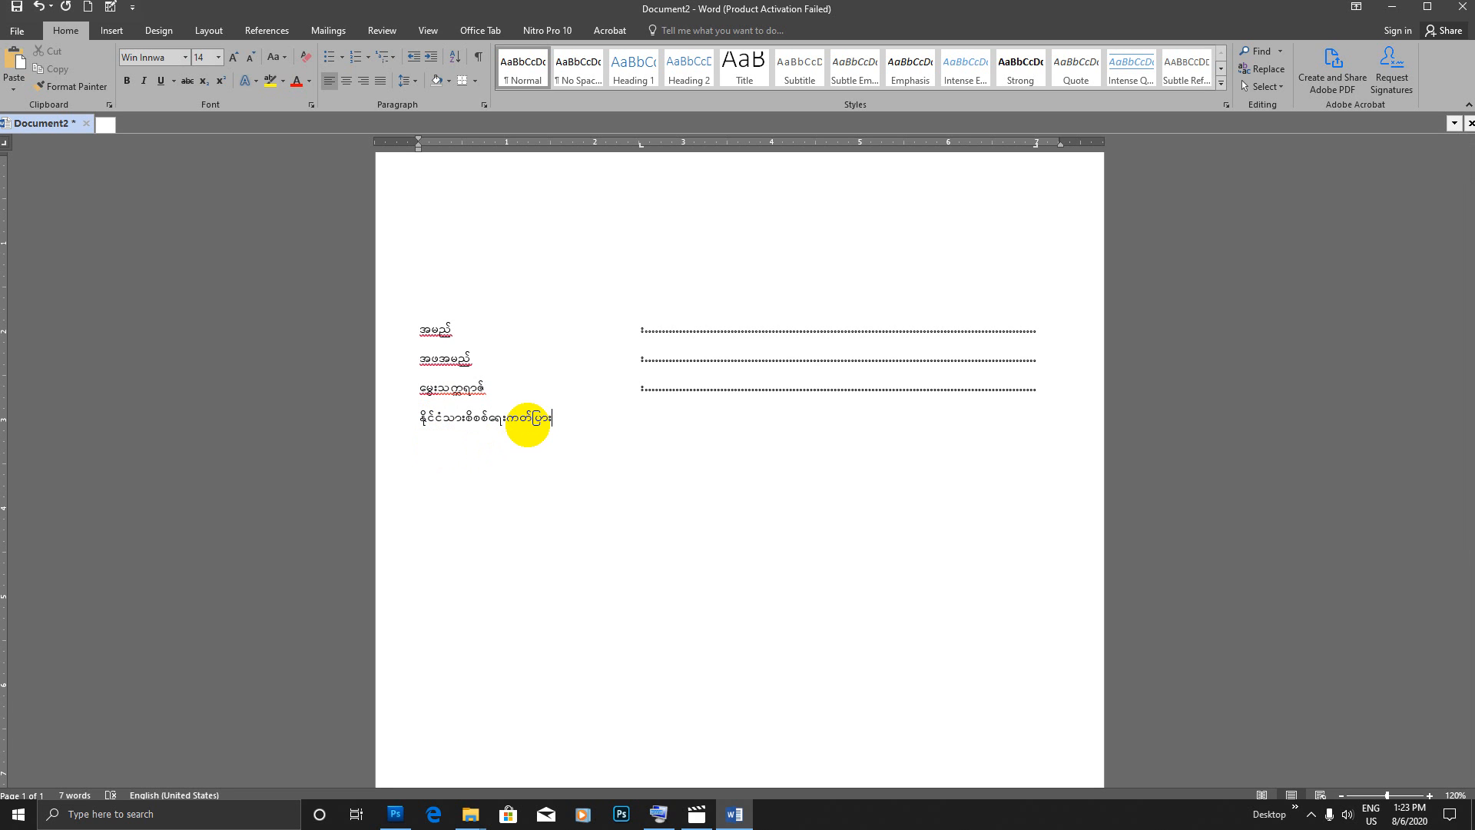
pyautogui.press('Tab')
# Step: Add a form line labelled လူမျိုး with a colon and dotted leader
pyautogui.press('Tab')
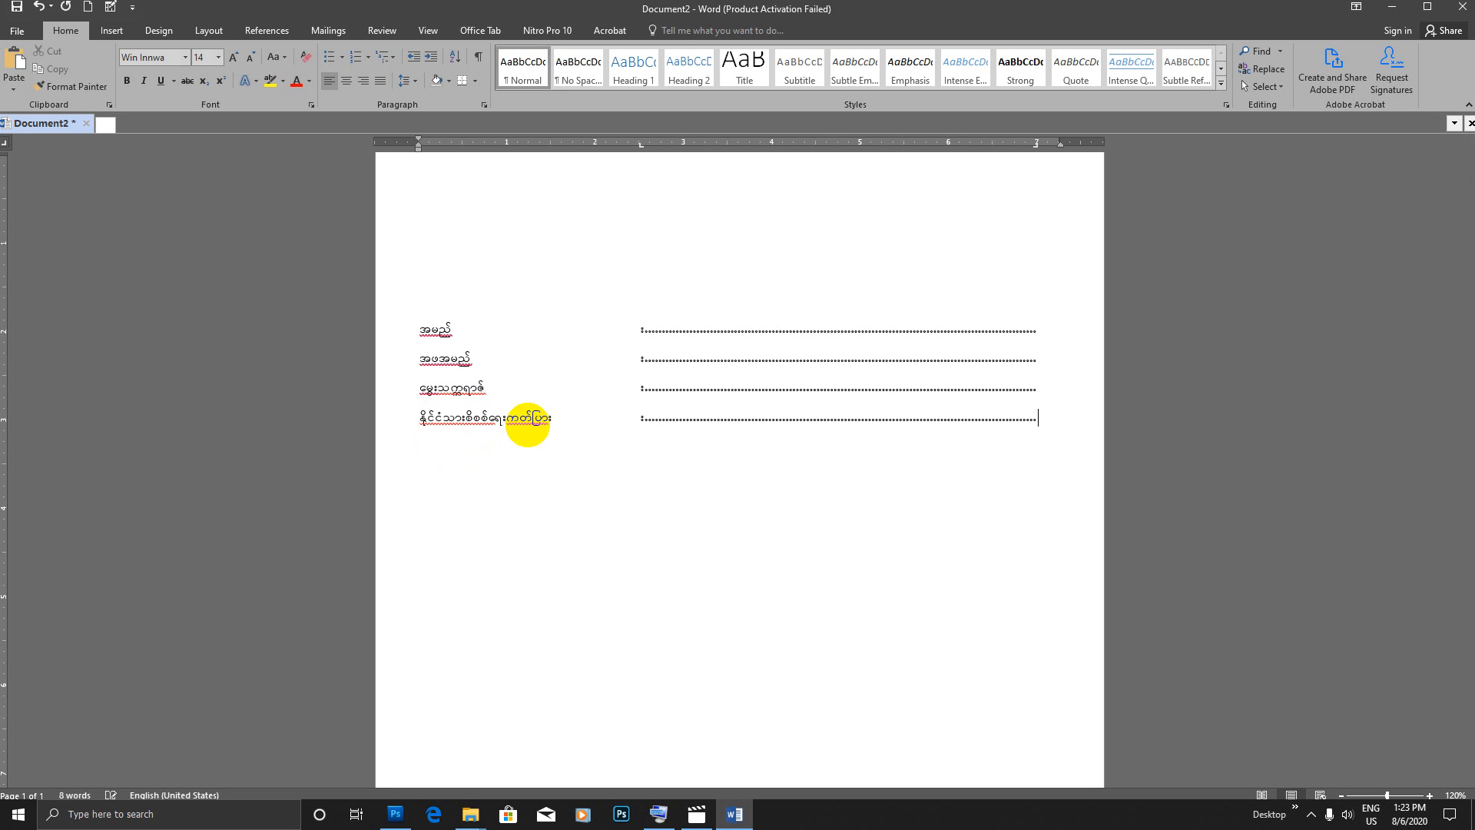
pyautogui.press('Return')
pyautogui.write('vlrsdK;;')
pyautogui.press('Tab')
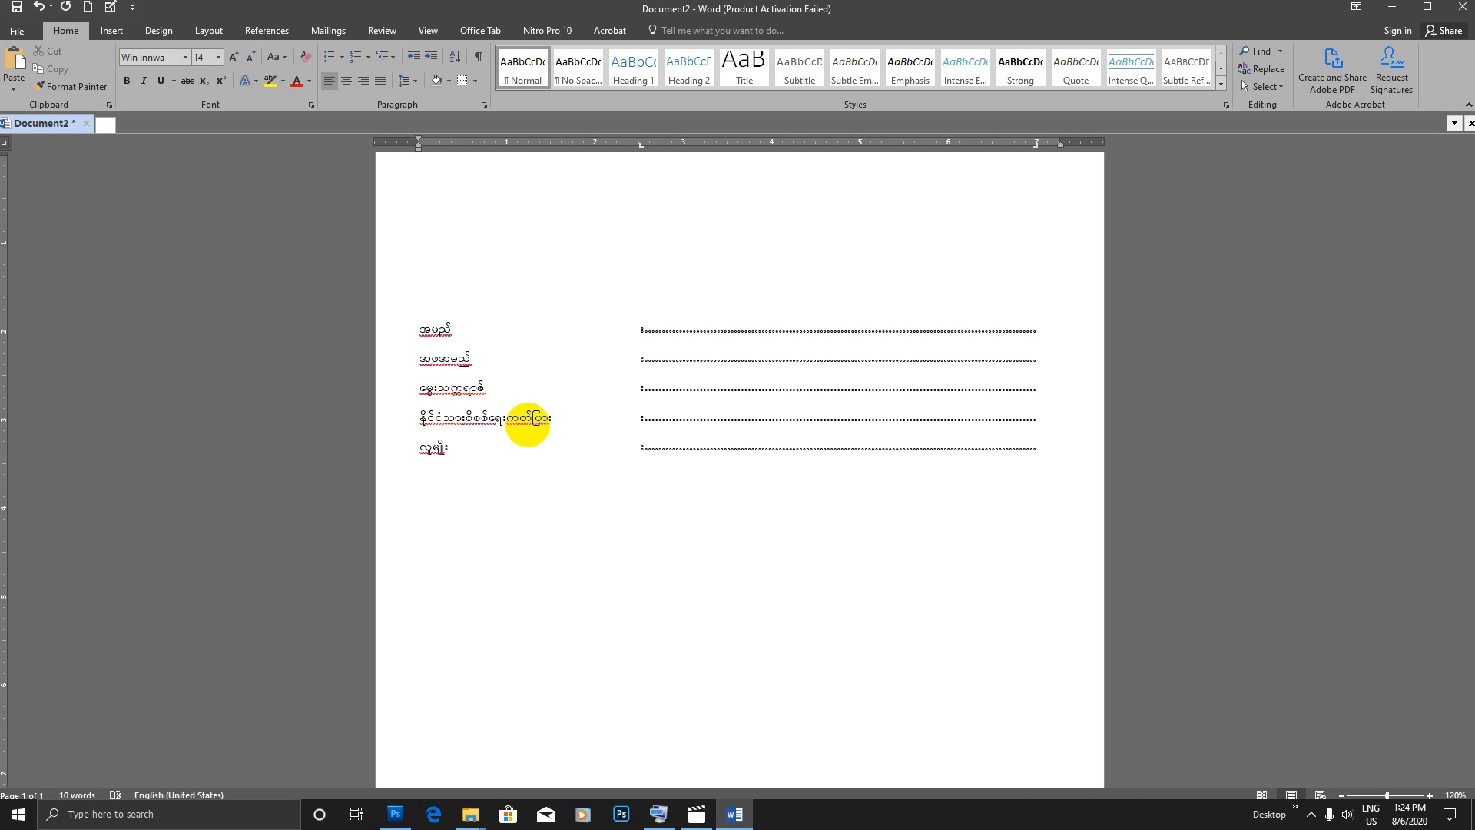
# Step: Add a form line labelled ကိုးကွယ်သည့်ဘာသာ with a colon and dotted leader
pyautogui.press('Return')
pyautogui.write('udk;uG,fonhfbmom')
pyautogui.press('Tab')
pyautogui.write(';')
pyautogui.press('Tab')
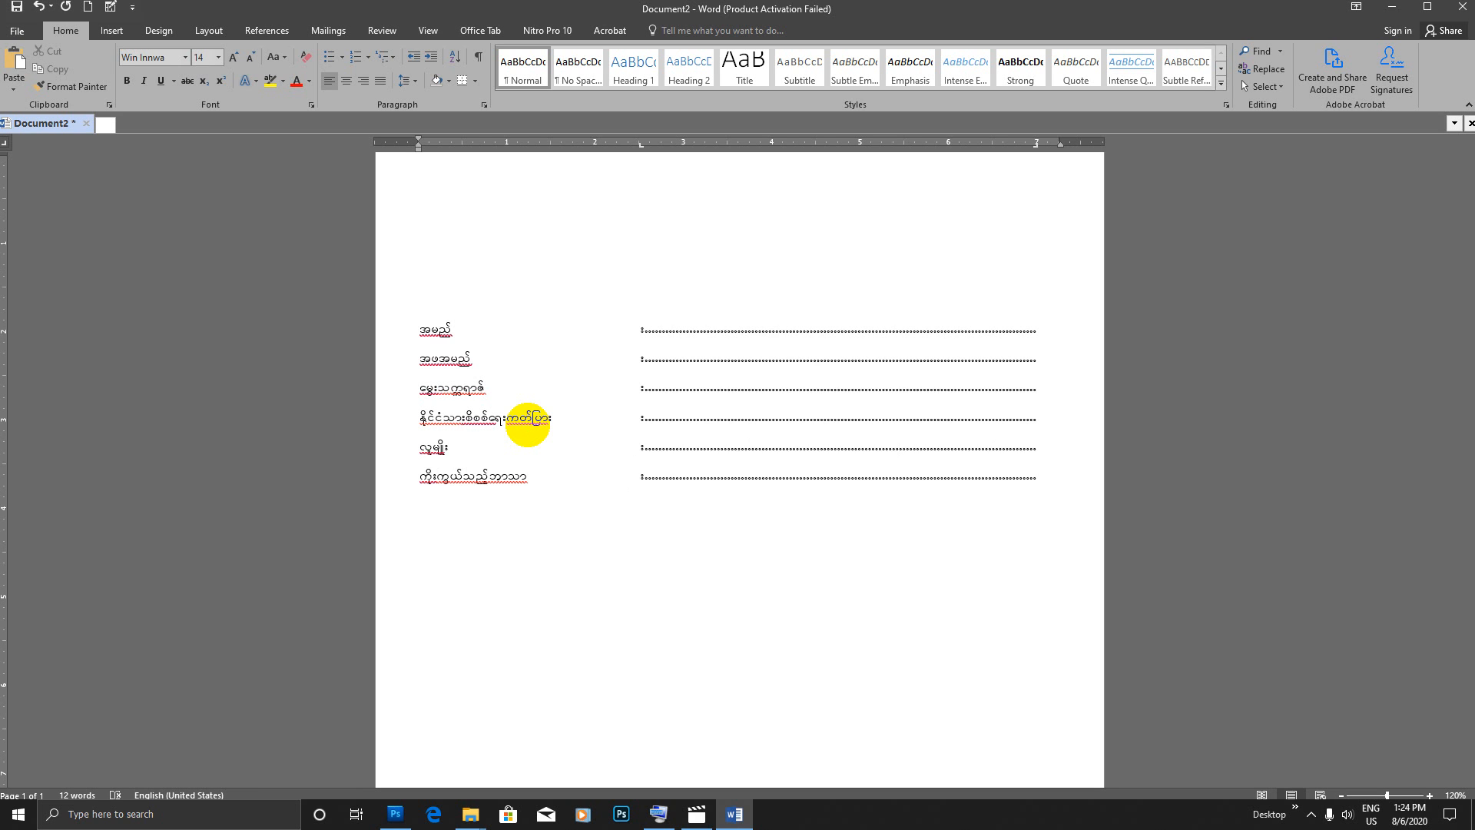
# Step: Add a form line labelled အိမ်ထောင်ရှိ/မရှိ with a colon and dotted leader
pyautogui.press('Return')
pyautogui.write('tdrfaxmif&Sd/r&Sd')
pyautogui.press('Tab')
pyautogui.press('Tab')
pyautogui.press('Return')
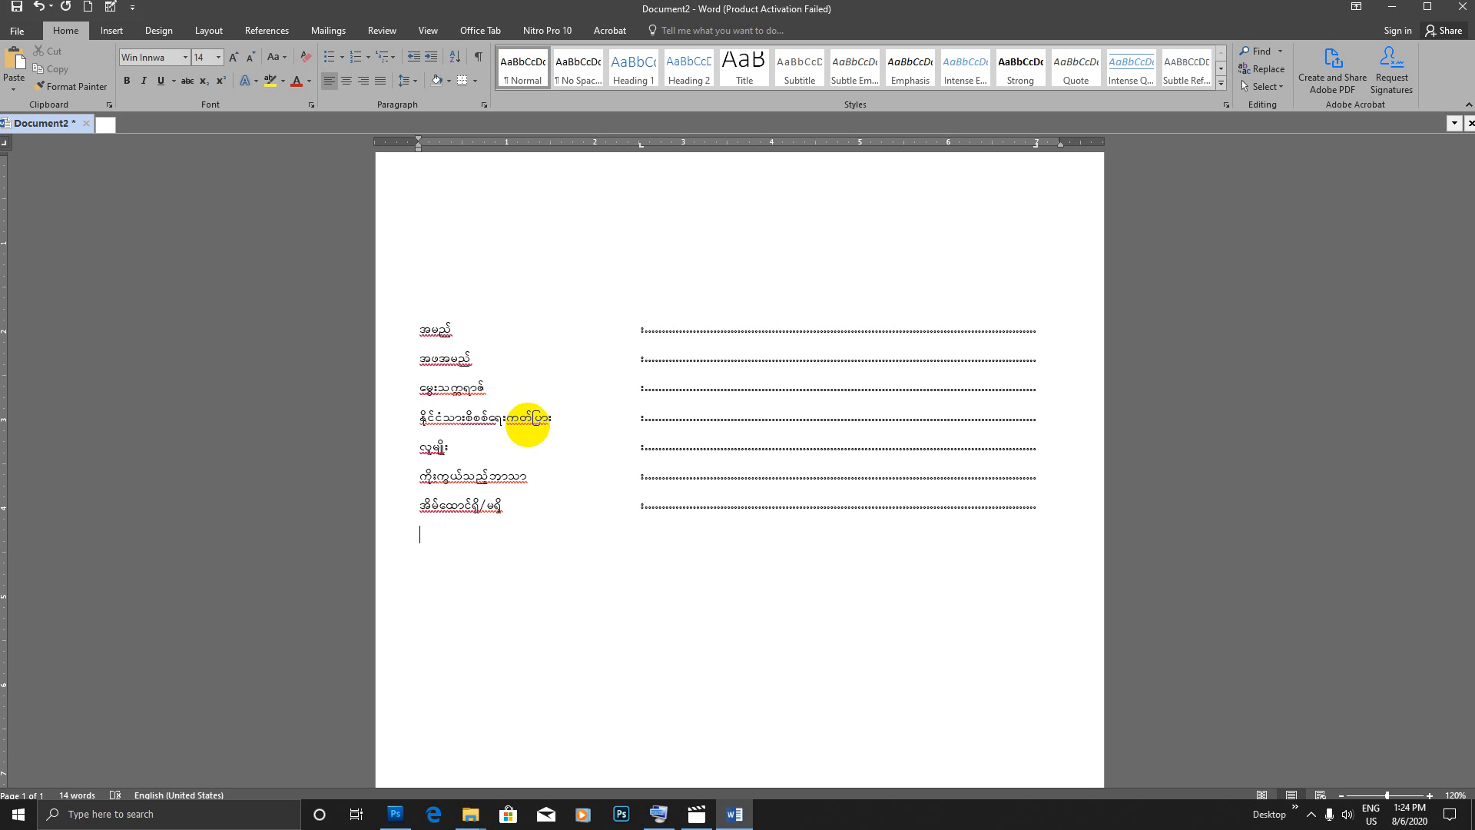
# Step: Add a form line labelled အရပ်အမြင့်နှင့် အလေးချိန် with a colon and dotted leader
pyautogui.write('t&yftji')
pyautogui.press('BackSpace')
pyautogui.write('rifhESifh tv')
pyautogui.press('BackSpace')
pyautogui.write('av;csdef')
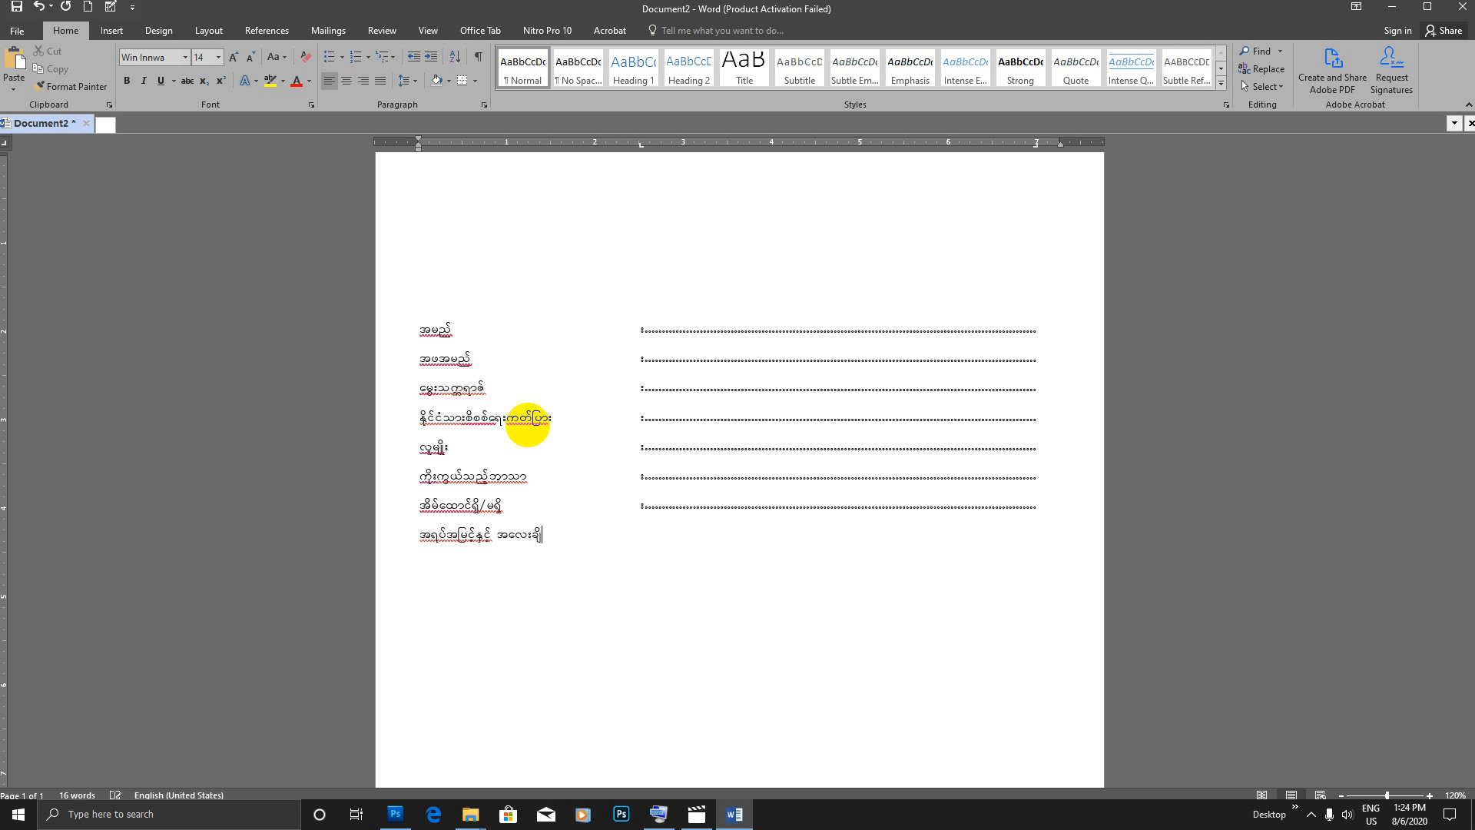
pyautogui.press('Tab')
pyautogui.write(';')
pyautogui.press('Tab')
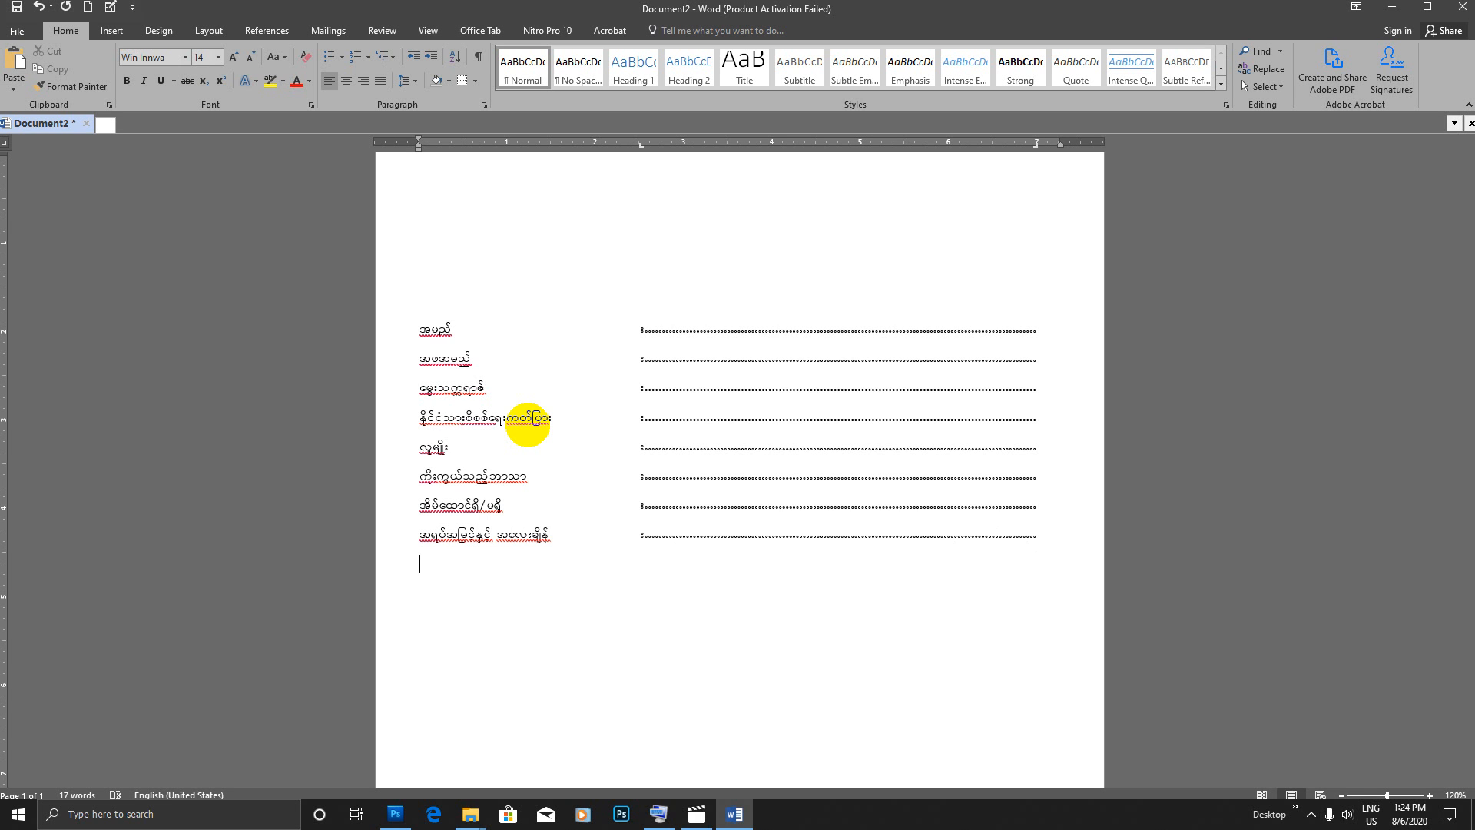
# Step: Add a form line labelled ပညာအရည်အချင်း with a colon and dotted leader
pyautogui.press('Return')
pyautogui.write('ynmt&nftcsif;')
pyautogui.press('Tab')
pyautogui.write(';')
pyautogui.press('Tab')
pyautogui.press('Return')
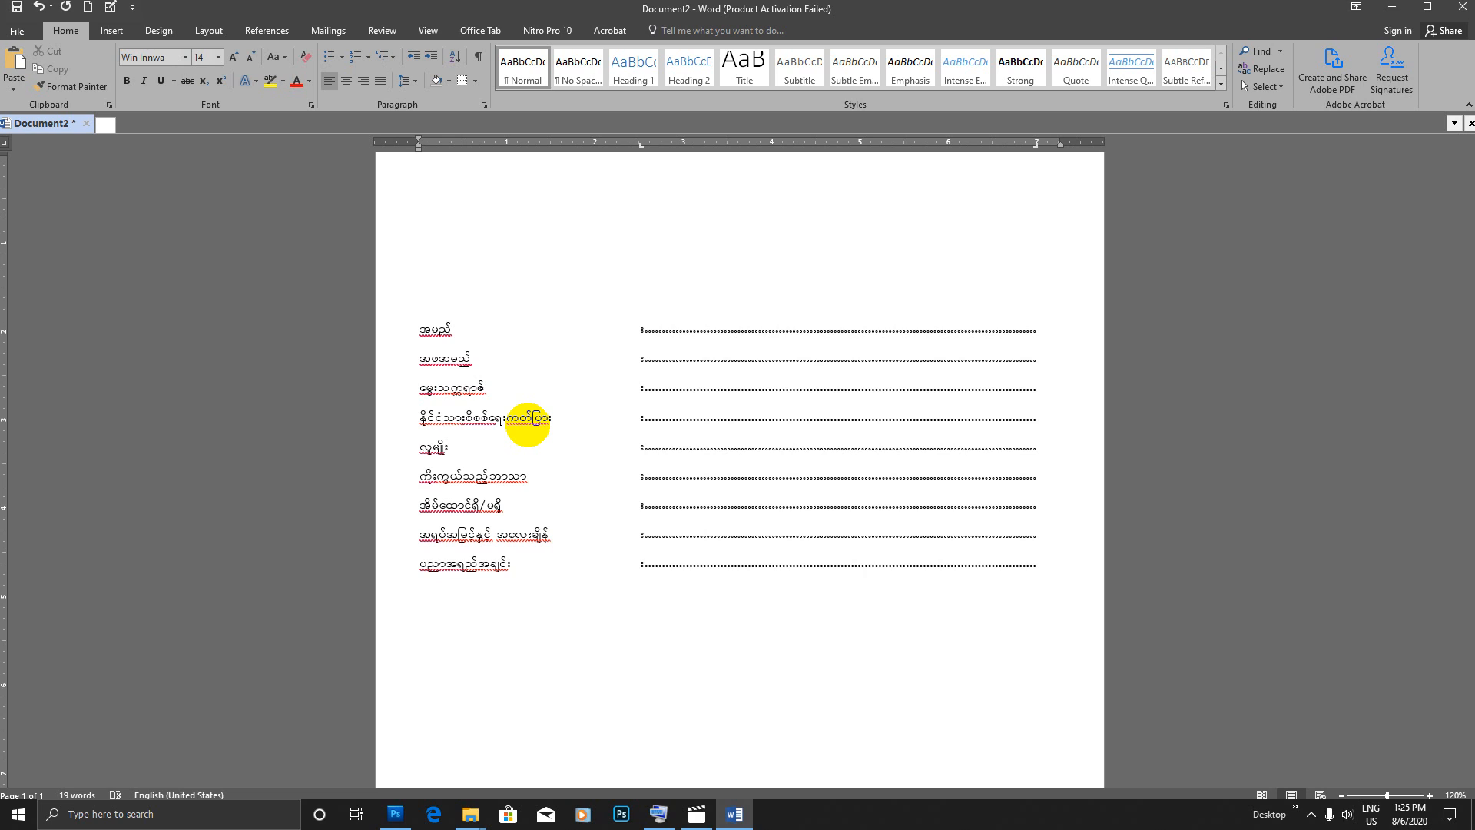
# Step: Add a form line labelled အလျှောက်ထားလိုသည့်ရာထူး with a colon and dotted leader
pyautogui.write('tavs')
pyautogui.press('BackSpace')
pyautogui.write('Qmufxm;vdkonhf&mxl;')
pyautogui.press('Tab')
pyautogui.write(';')
pyautogui.press('Tab')
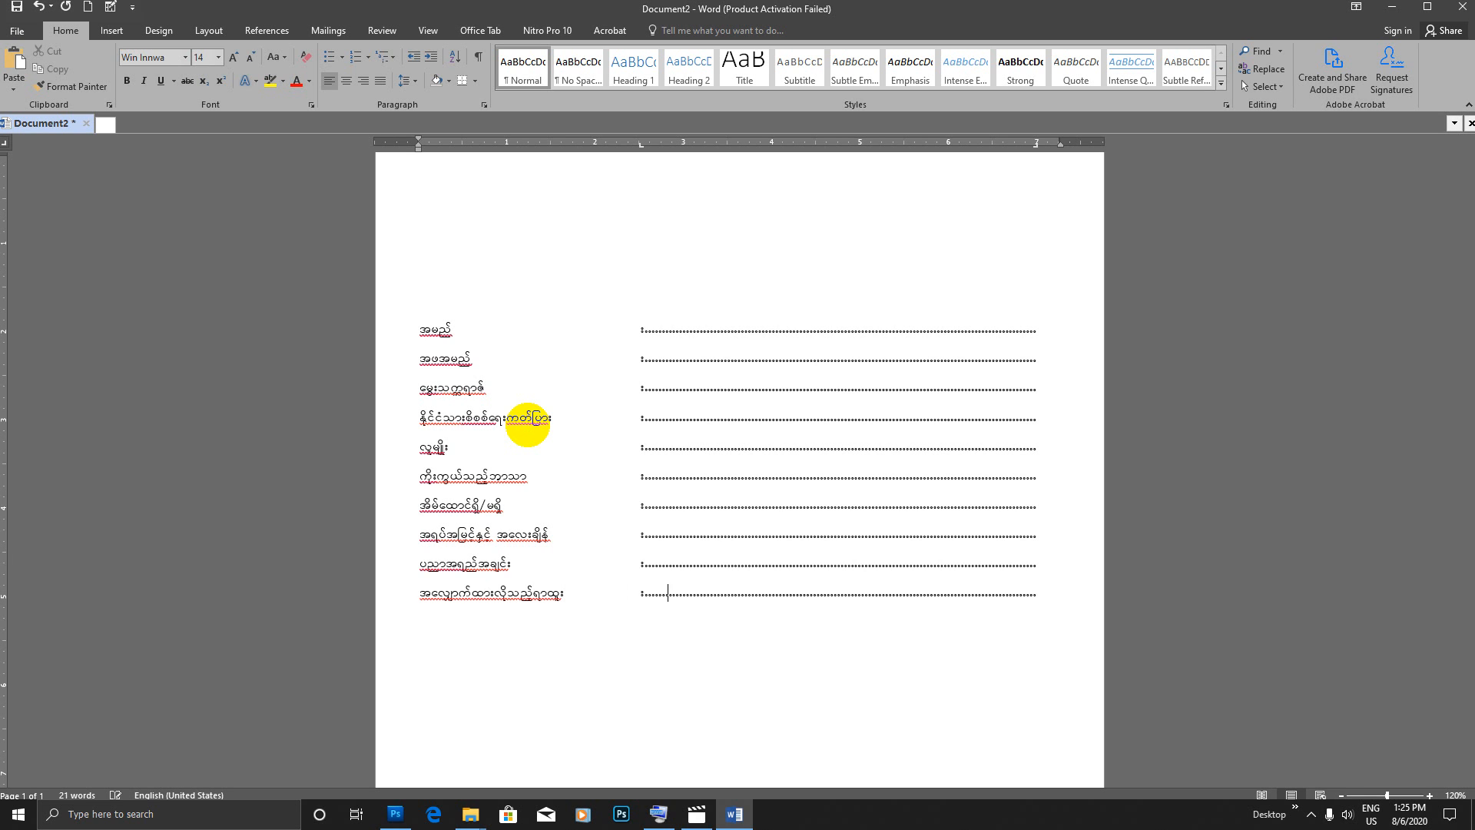
pyautogui.press('Return')
# Step: Remove the leading အ from the last label so that it reads လျှောက်ထားလိုသည့်ရာထူး
pyautogui.click(430, 599)
pyautogui.press('BackSpace')
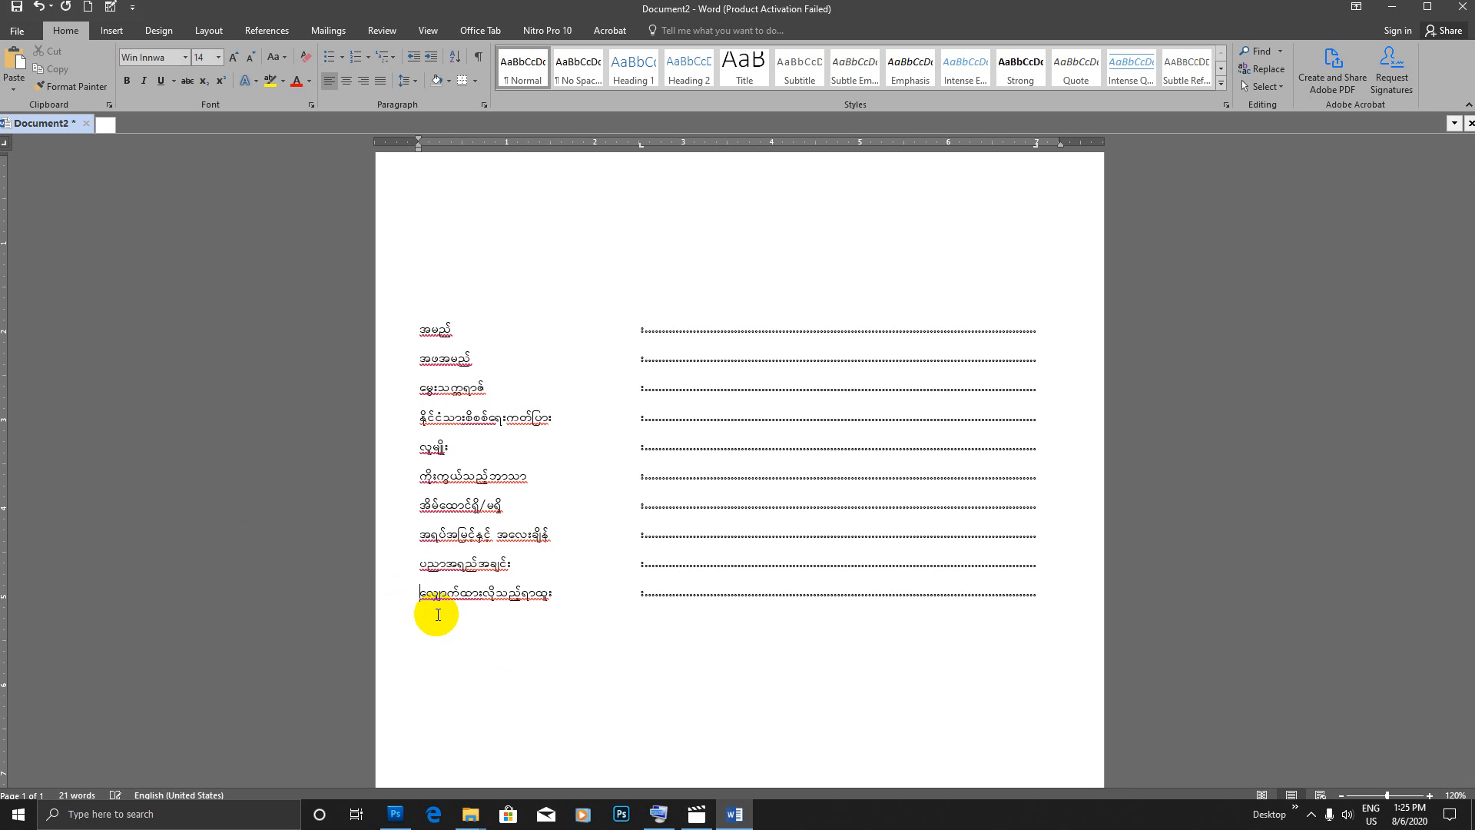
pyautogui.click(1037, 593)
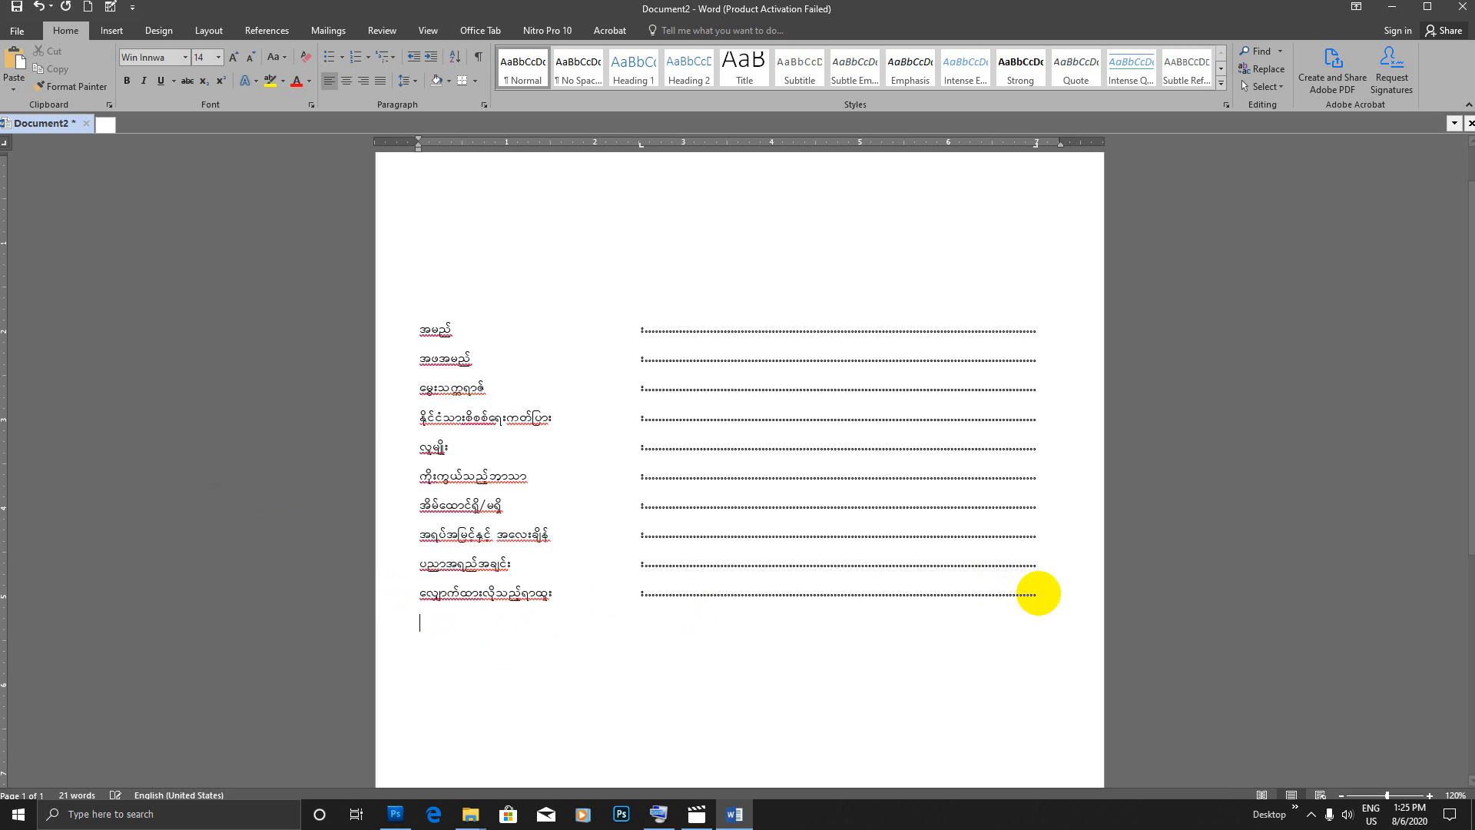
# Step: Add a form line labelled မျှော်မှန်းလစာ with a colon and dotted leader
pyautogui.write('arsmf')
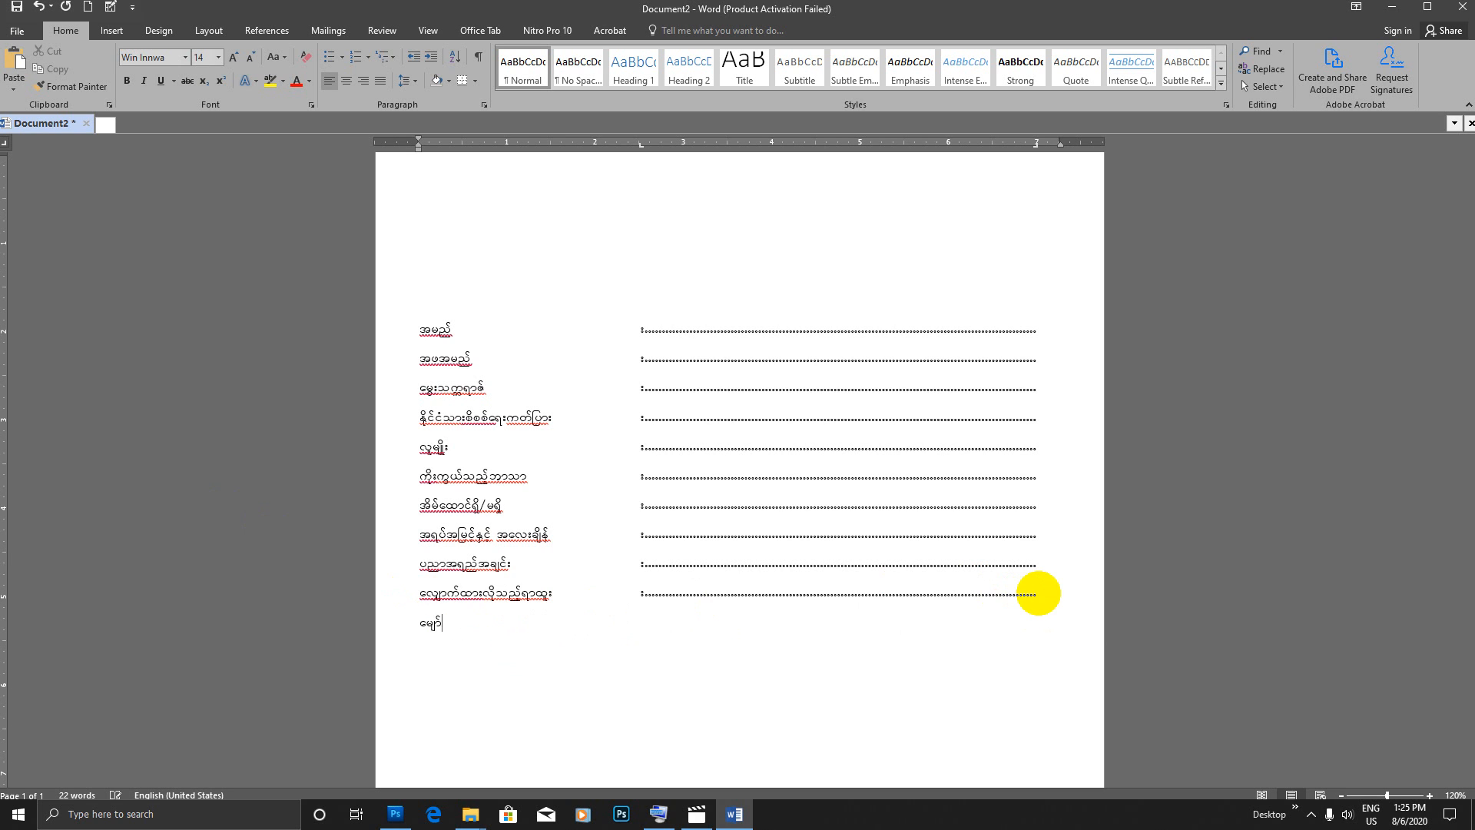
pyautogui.press('BackSpace')
pyautogui.press('BackSpace')
pyautogui.press('BackSpace')
pyautogui.press('BackSpace')
pyautogui.write('rQmfrSef;vpm')
pyautogui.press('Tab')
pyautogui.press('Tab')
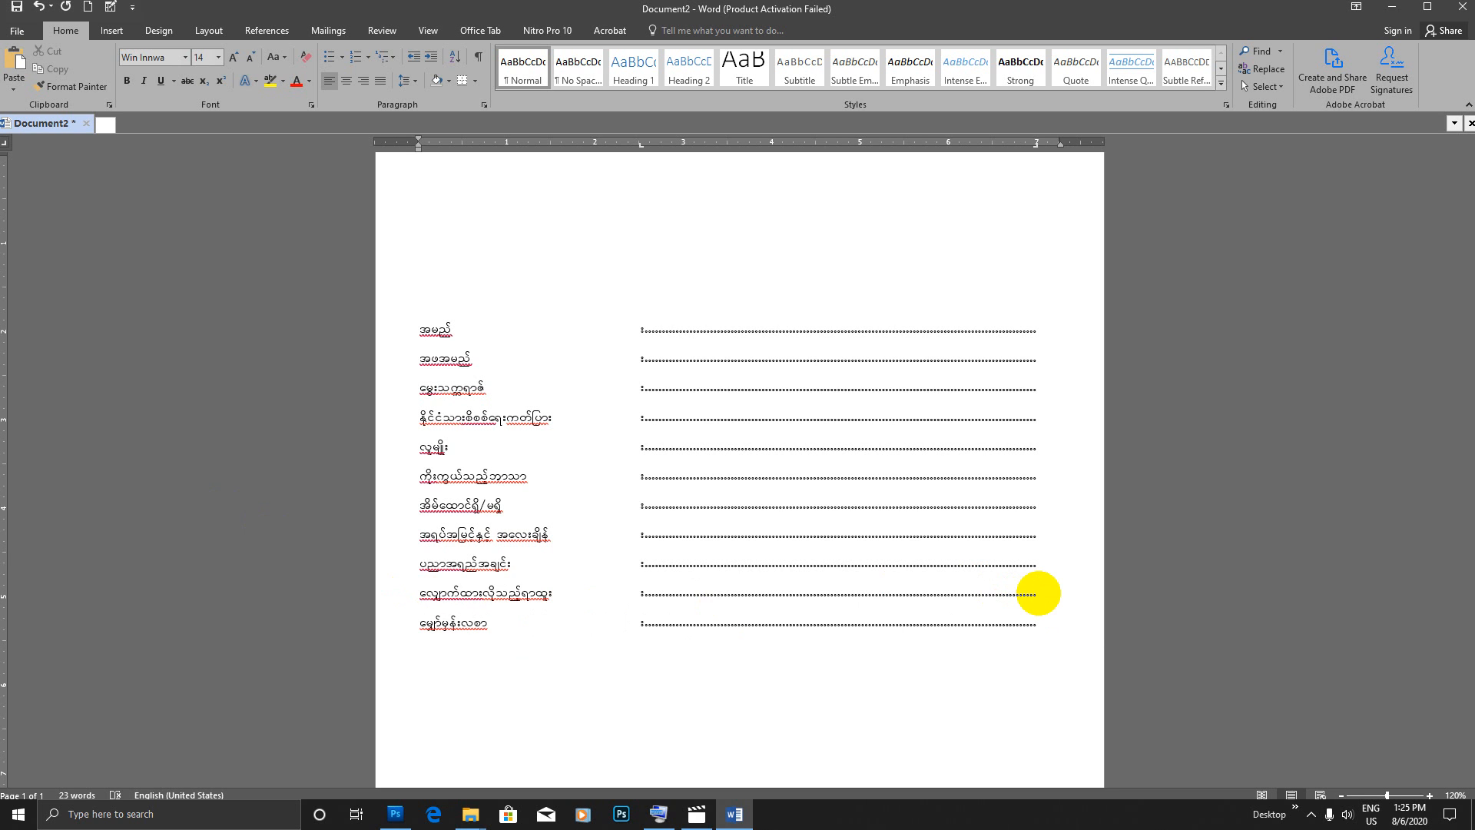
pyautogui.write('vky')
pyautogui.press('BackSpace')
pyautogui.press('BackSpace')
pyautogui.press('BackSpace')
# Step: Add a form line labelled လုပ်ငန်းအတွေ့အကြုံ with a colon and dotted leader
pyautogui.press('Return')
pyautogui.write('vkyfcef;tawGhtjukH')
pyautogui.press('Tab')
pyautogui.write(';')
pyautogui.press('Tab')
pyautogui.press('Return')
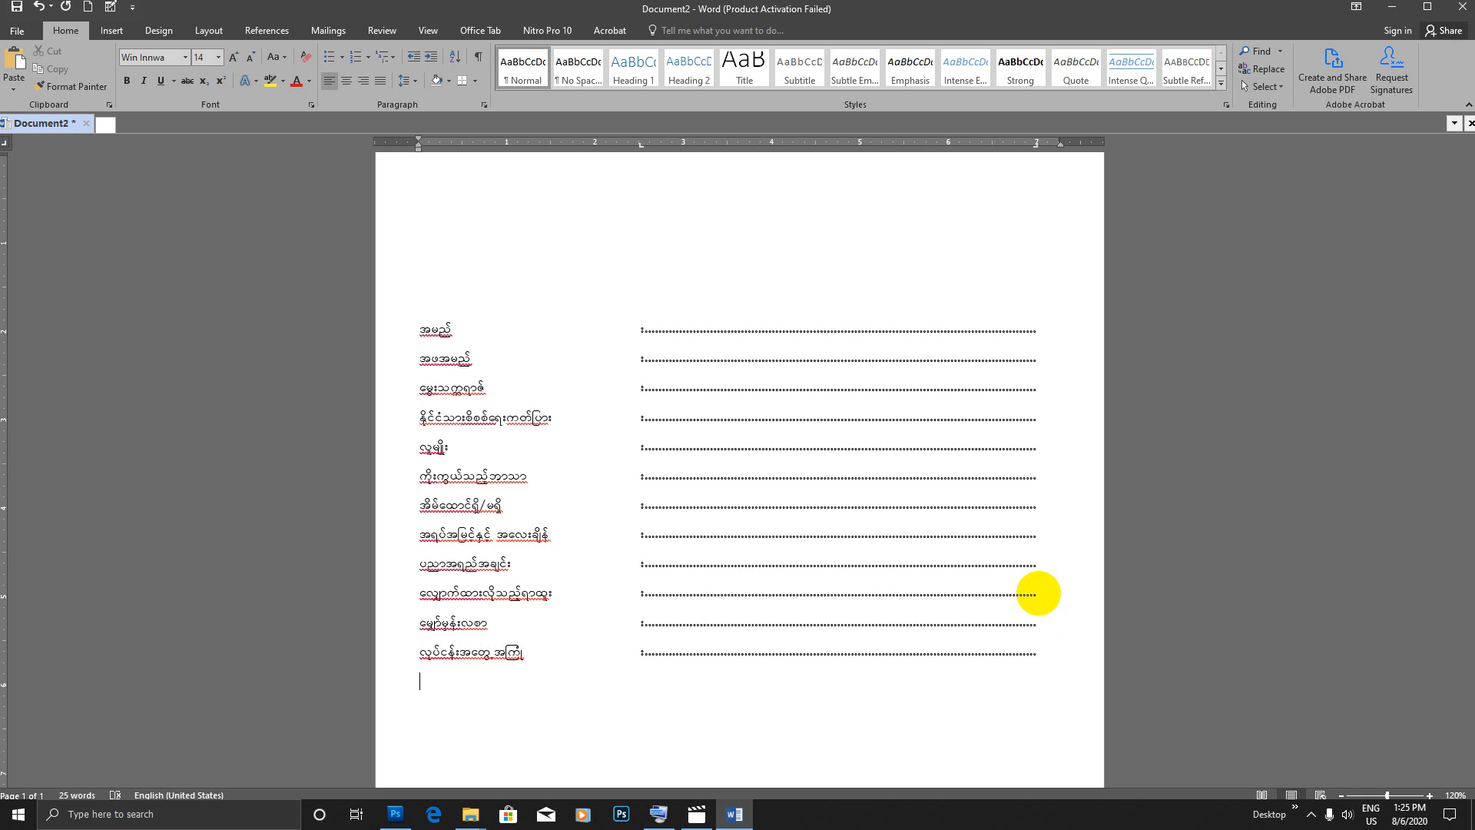
# Step: Add three unlabelled lines with a colon and dotted leader beneath the လုပ်ငန်းအတွေ့အကြုံ line
pyautogui.write(';')
pyautogui.press('Tab')
pyautogui.press('Tab')
pyautogui.write(';')
pyautogui.press('Tab')
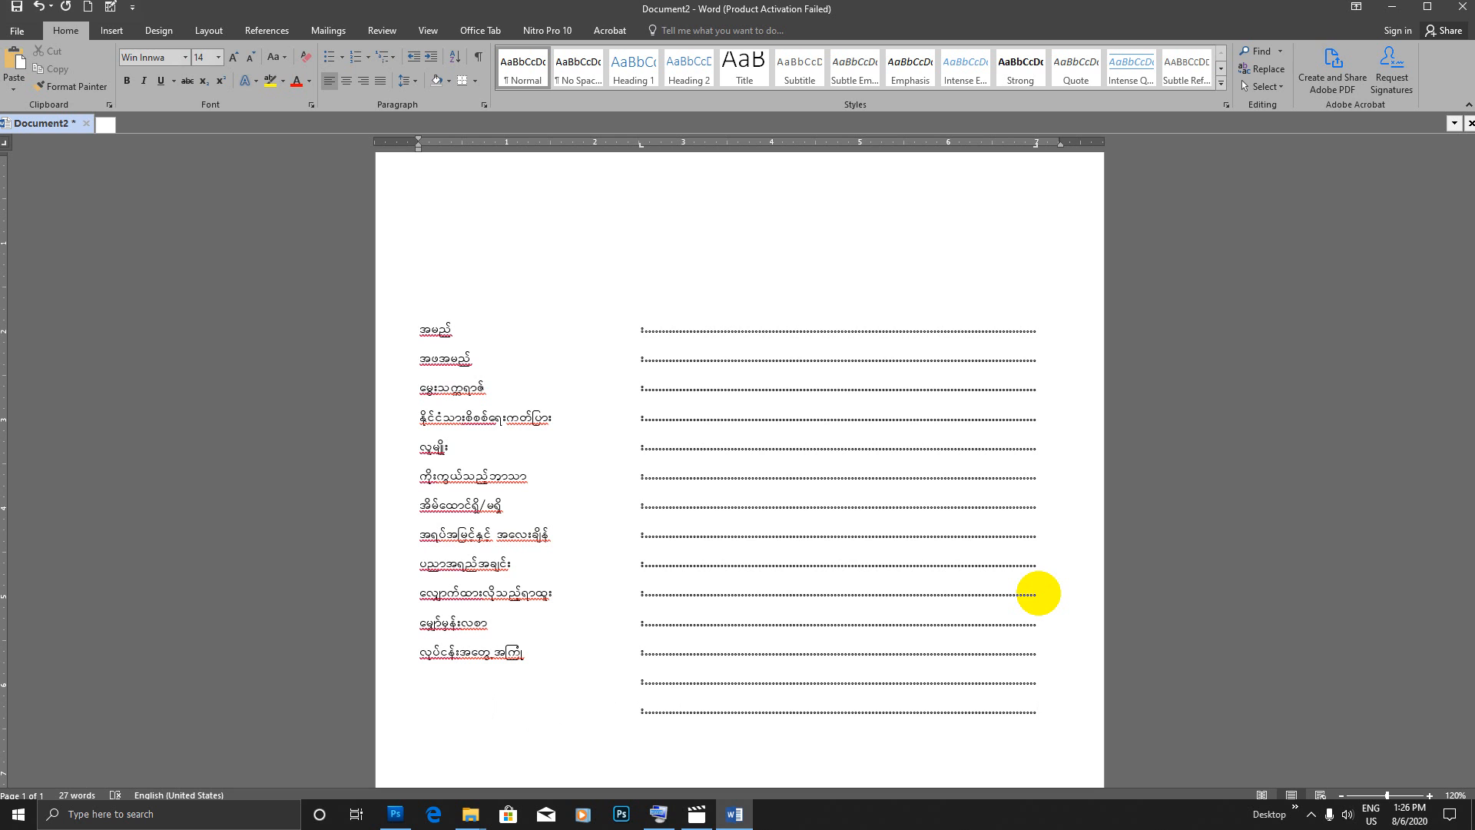
pyautogui.press('Tab')
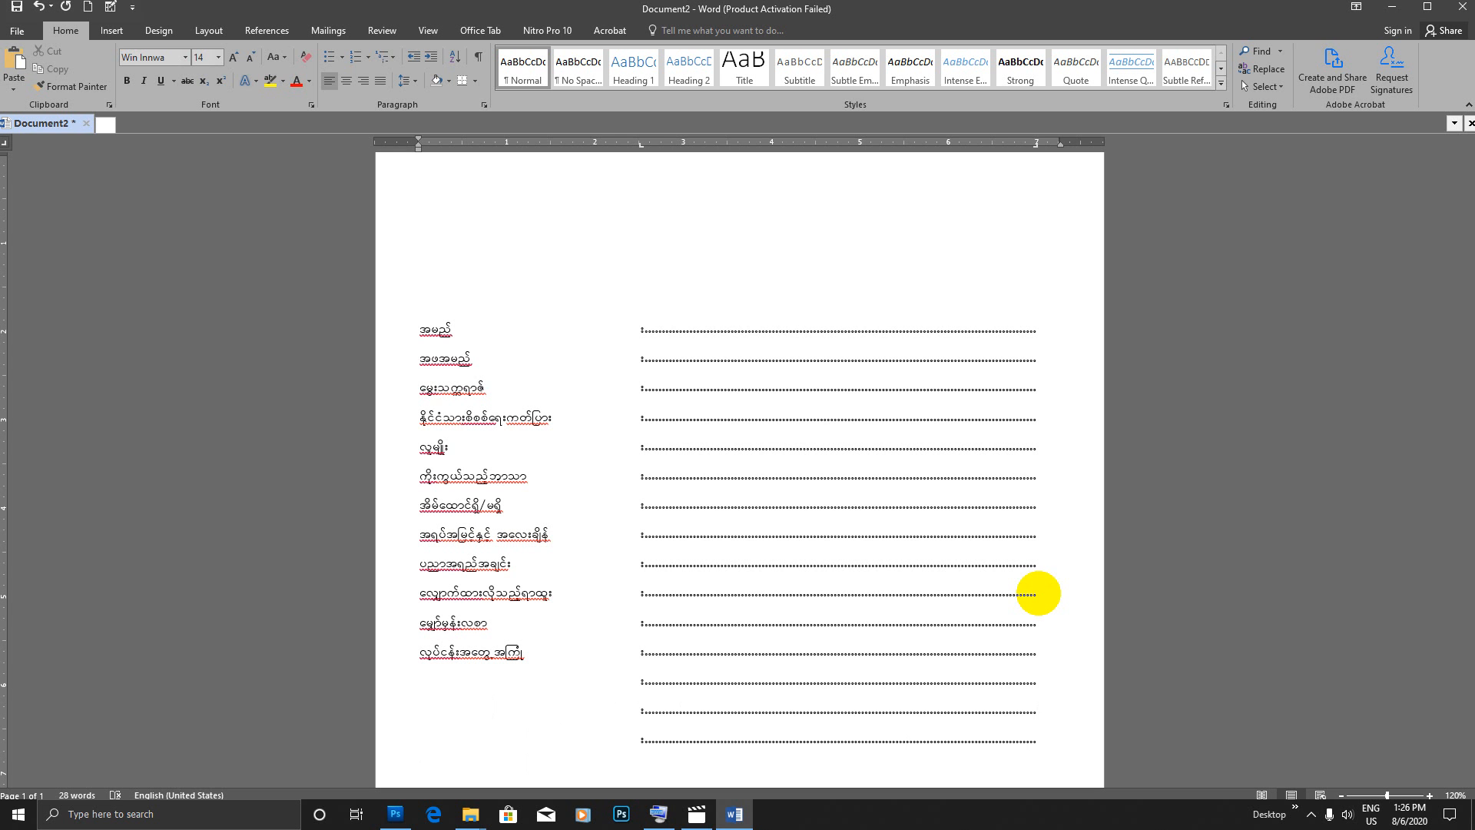
# Step: Start a new form line beneath the last dotted leader with the label တတ်မြောက်ထားသည့်အရည်အချင်း
pyautogui.press('Return')
pyautogui.scroll(-5, 891, 468)
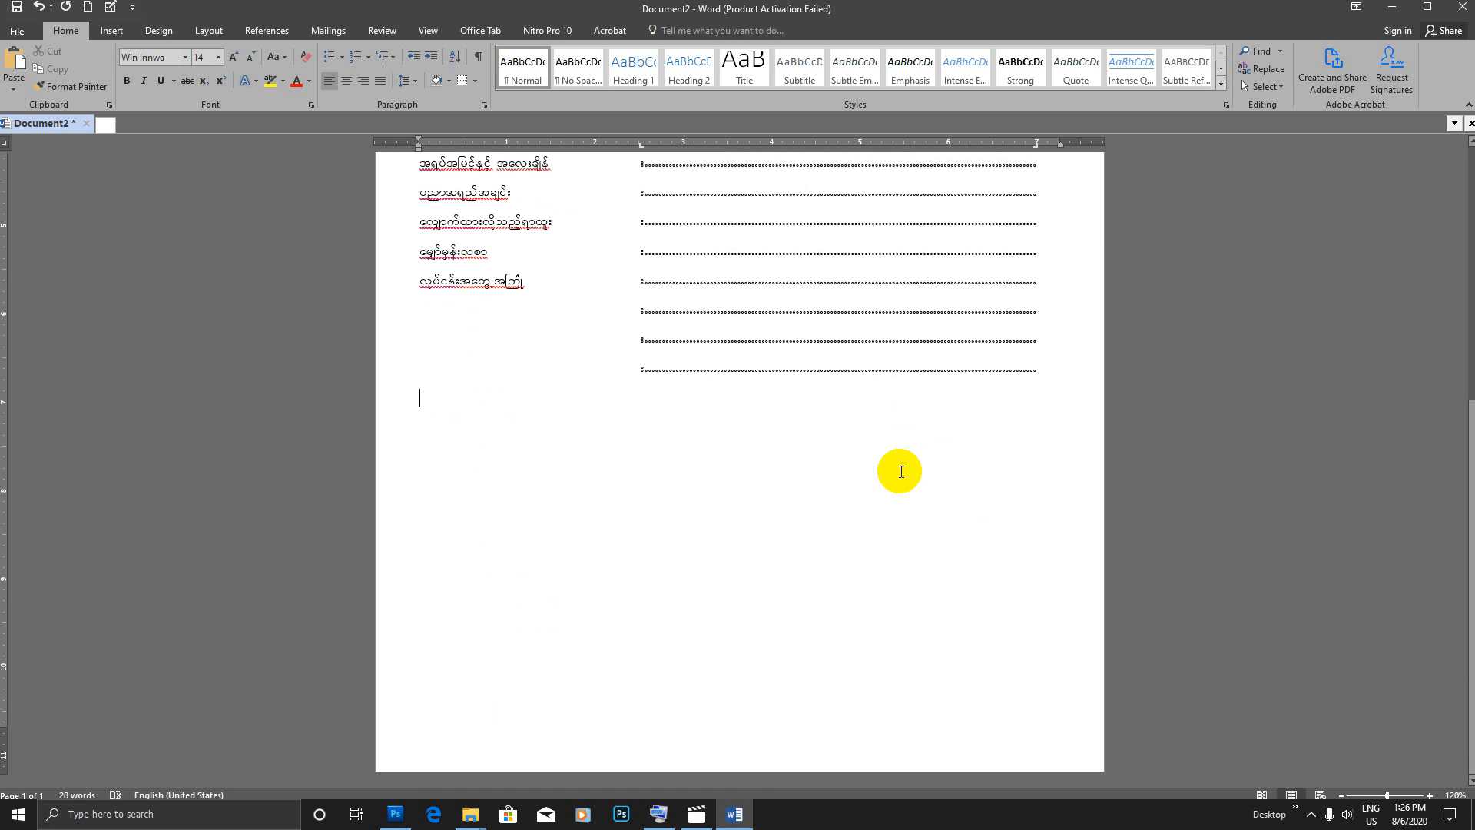
pyautogui.write('t')
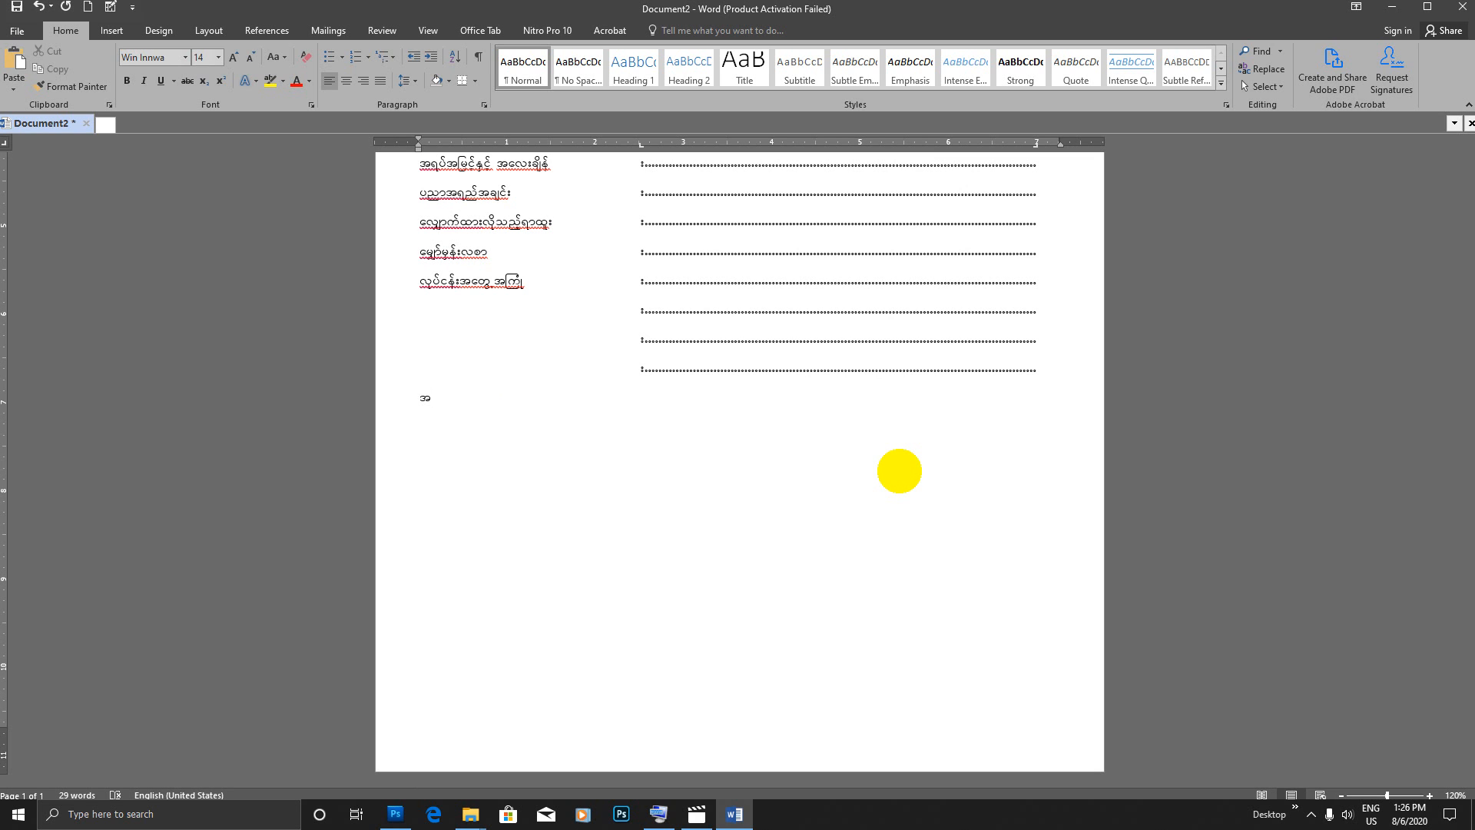
pyautogui.press('BackSpace')
pyautogui.write('တတ်ရ')
pyautogui.write('မြာက်')
pyautogui.write('ထားသည့်အ')
pyautogui.write('ရည်အချ')
pyautogui.write('င်း')
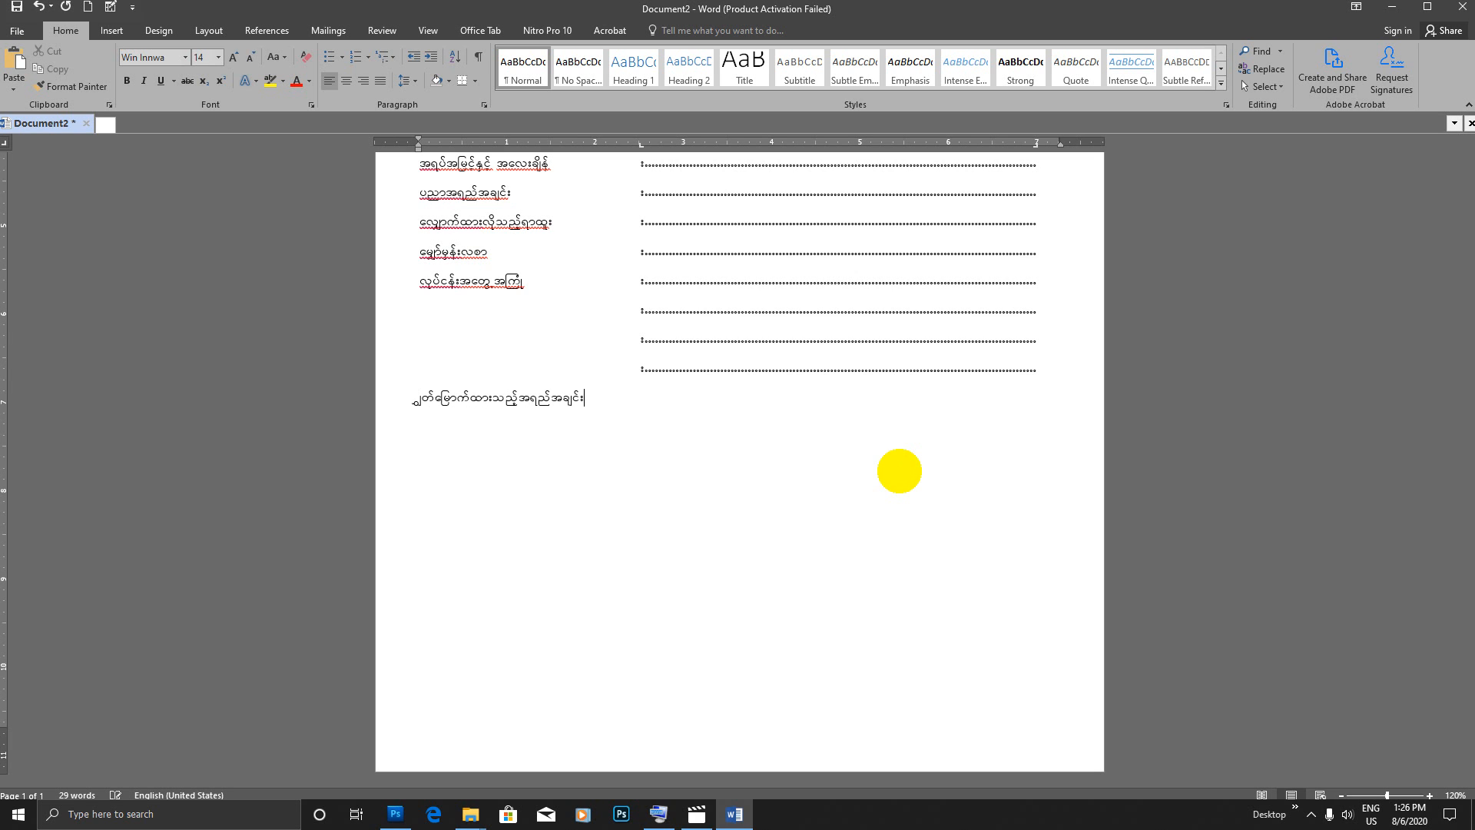
# Step: Delete the faulty characters at the start of the last label so that it reads မြောက်ထားသည့်အရည်အချင်း
pyautogui.click(432, 391)
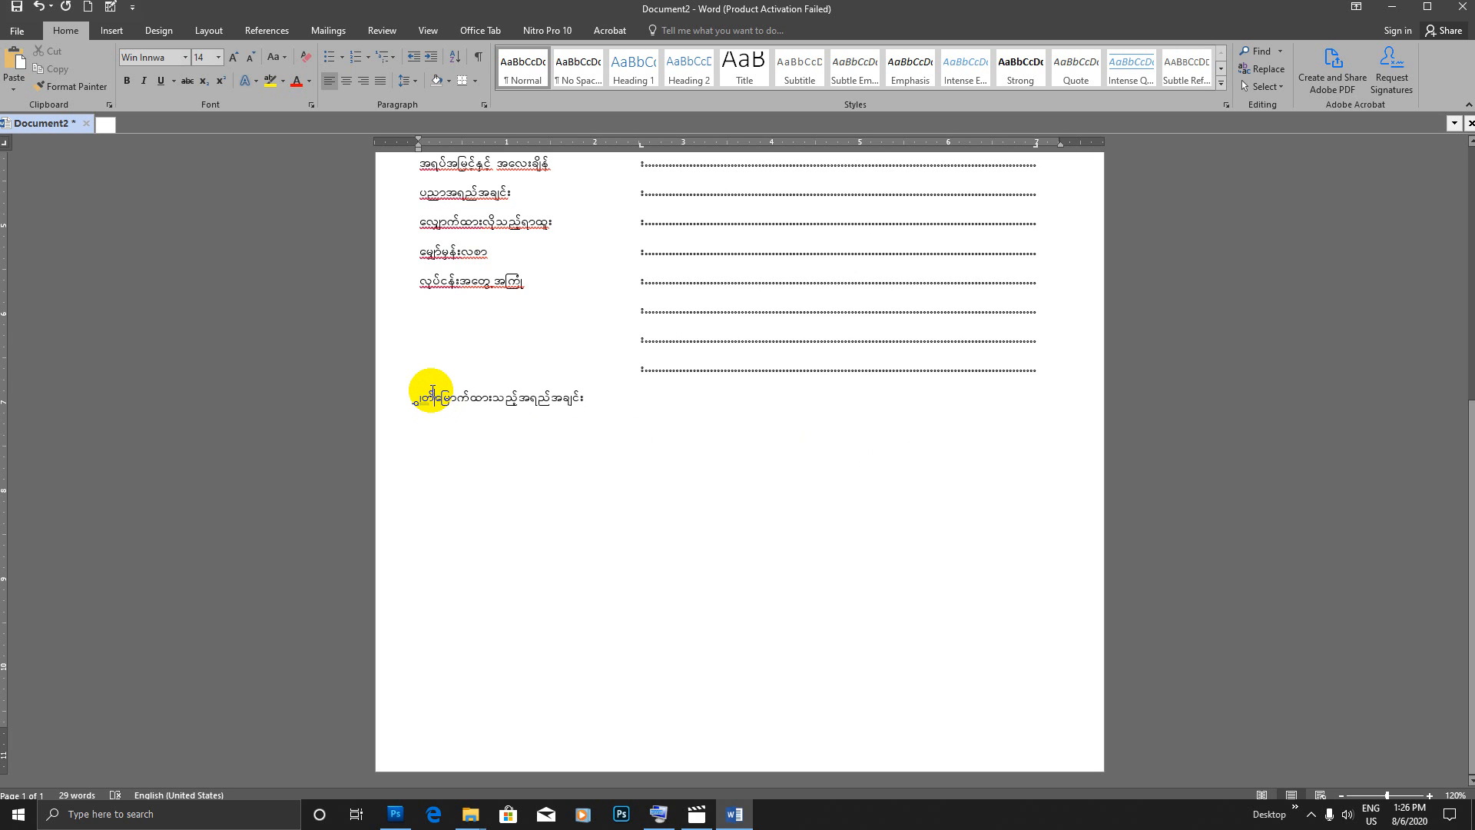
pyautogui.press('BackSpace')
pyautogui.press('BackSpace')
pyautogui.press('BackSpace')
pyautogui.write('တတ')
pyautogui.press('BackSpace')
pyautogui.press('BackSpace')
pyautogui.press('Return')
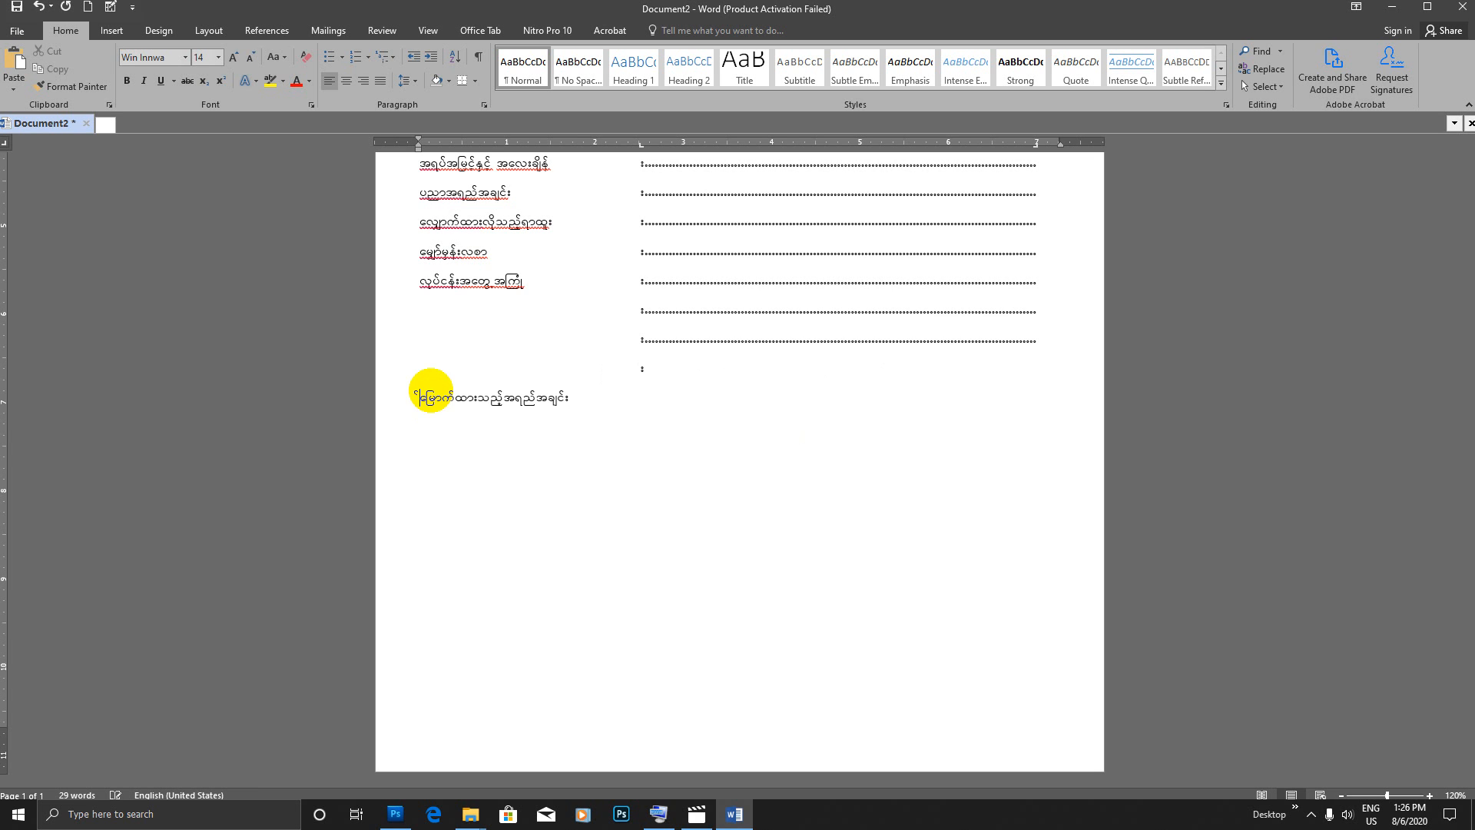
pyautogui.press('BackSpace')
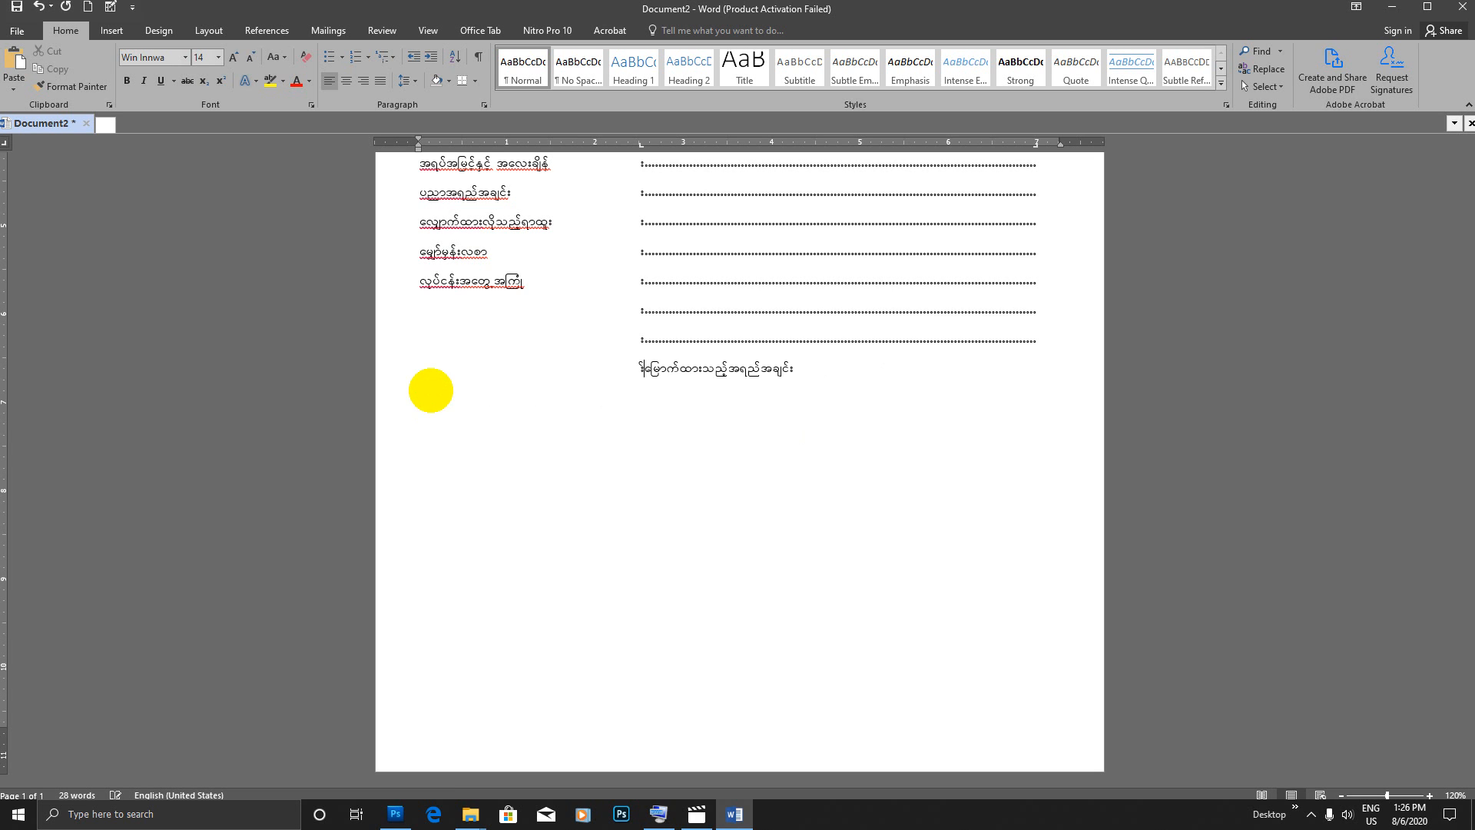
# Step: Restore the dotted leader above the မြောက်ထားသည့်အရည်အချင်း label and add another unlabelled line with a colon and dotted leader there
pyautogui.press('Tab')
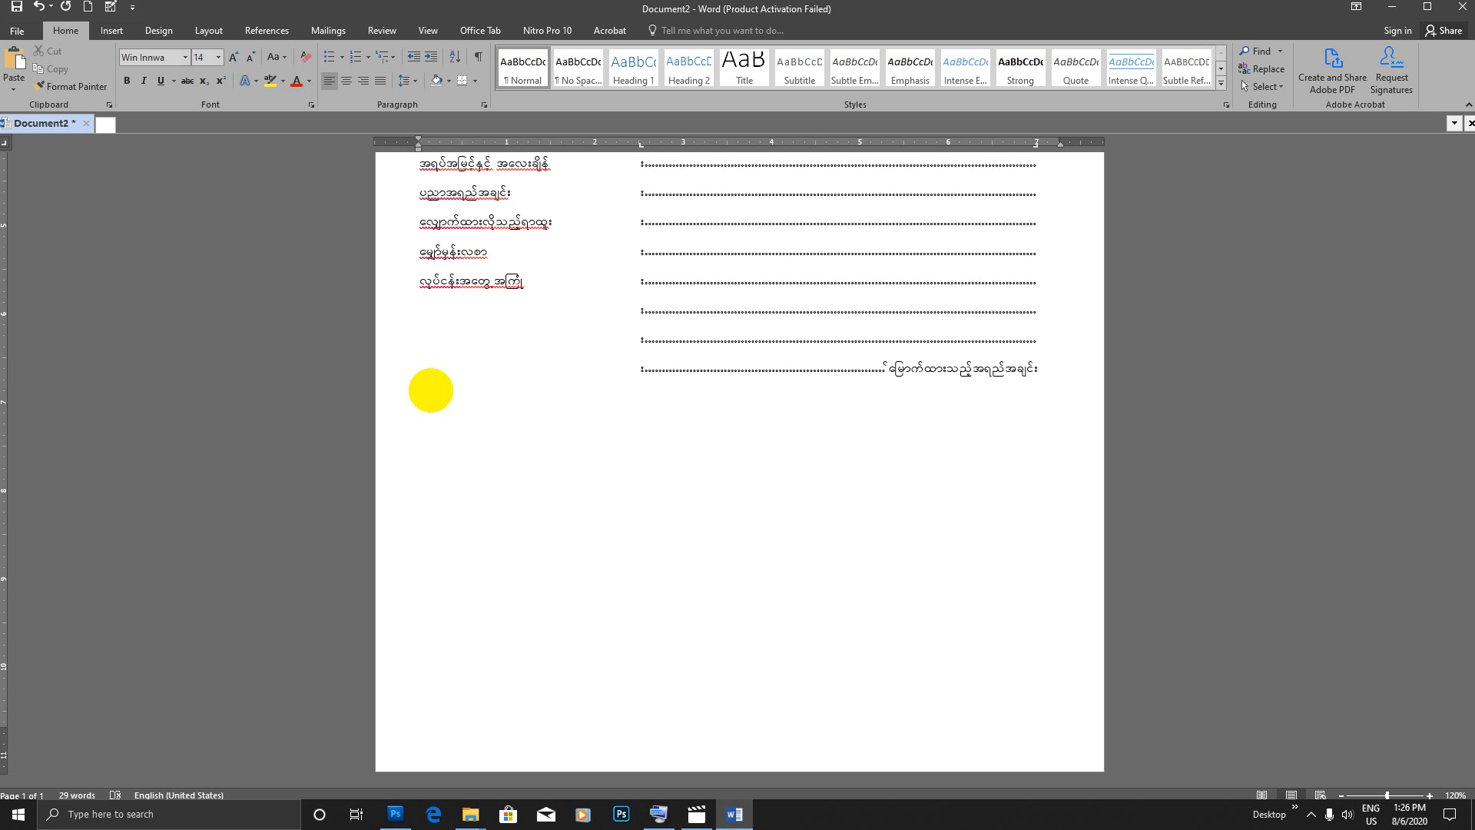
pyautogui.press('Return')
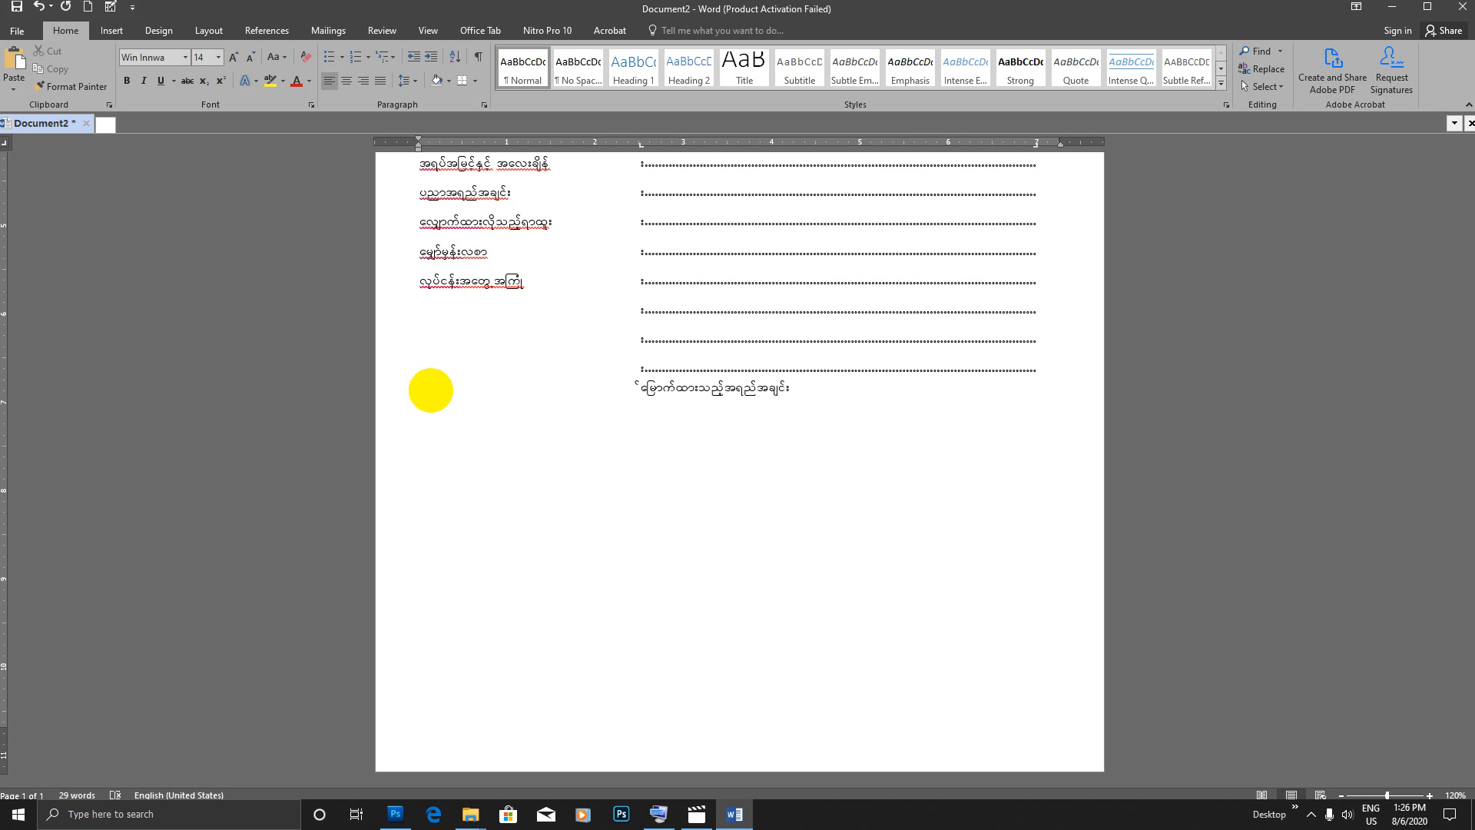
pyautogui.press('BackSpace')
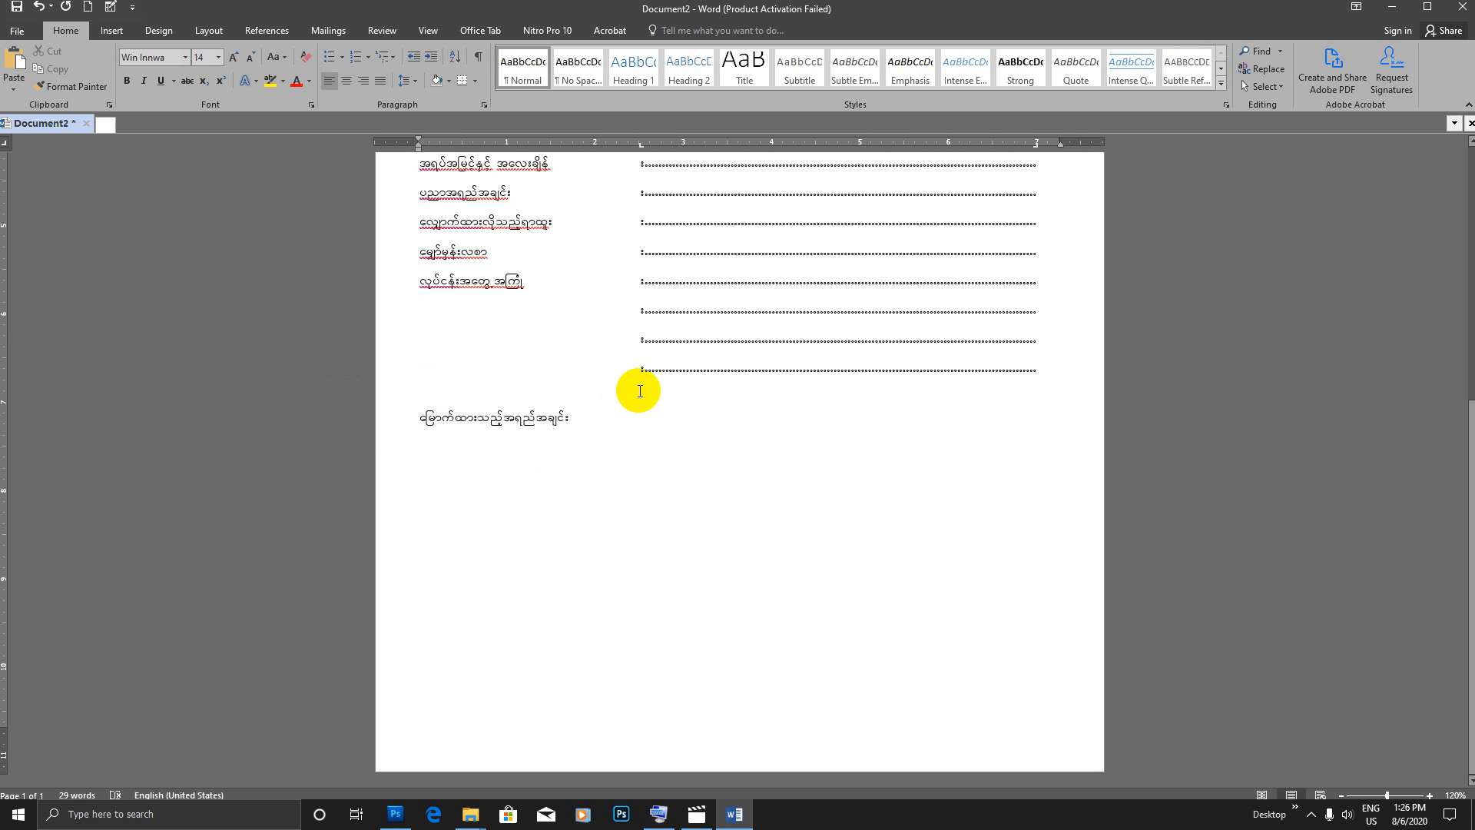
pyautogui.write(':')
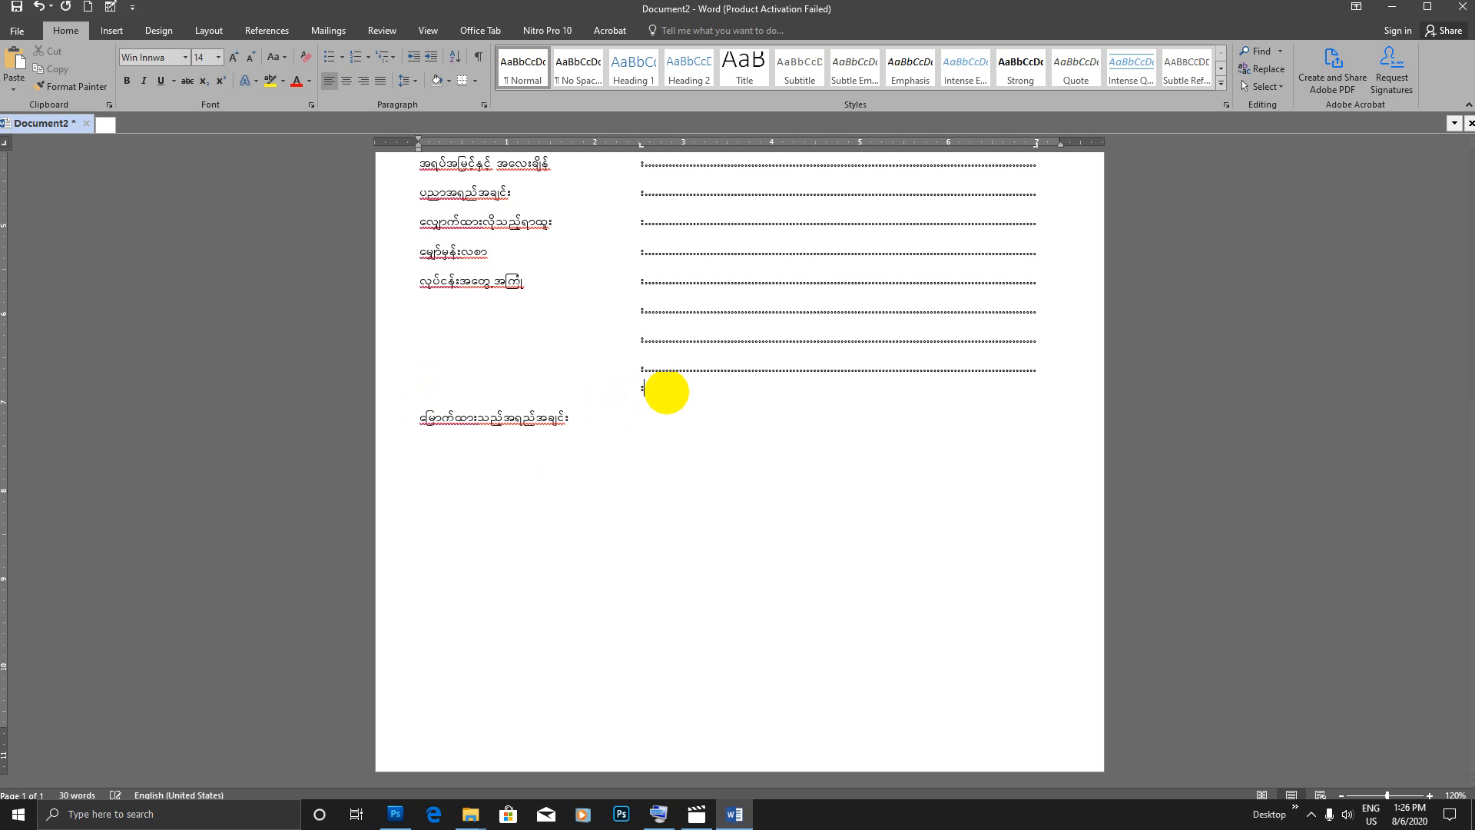
pyautogui.press('Tab')
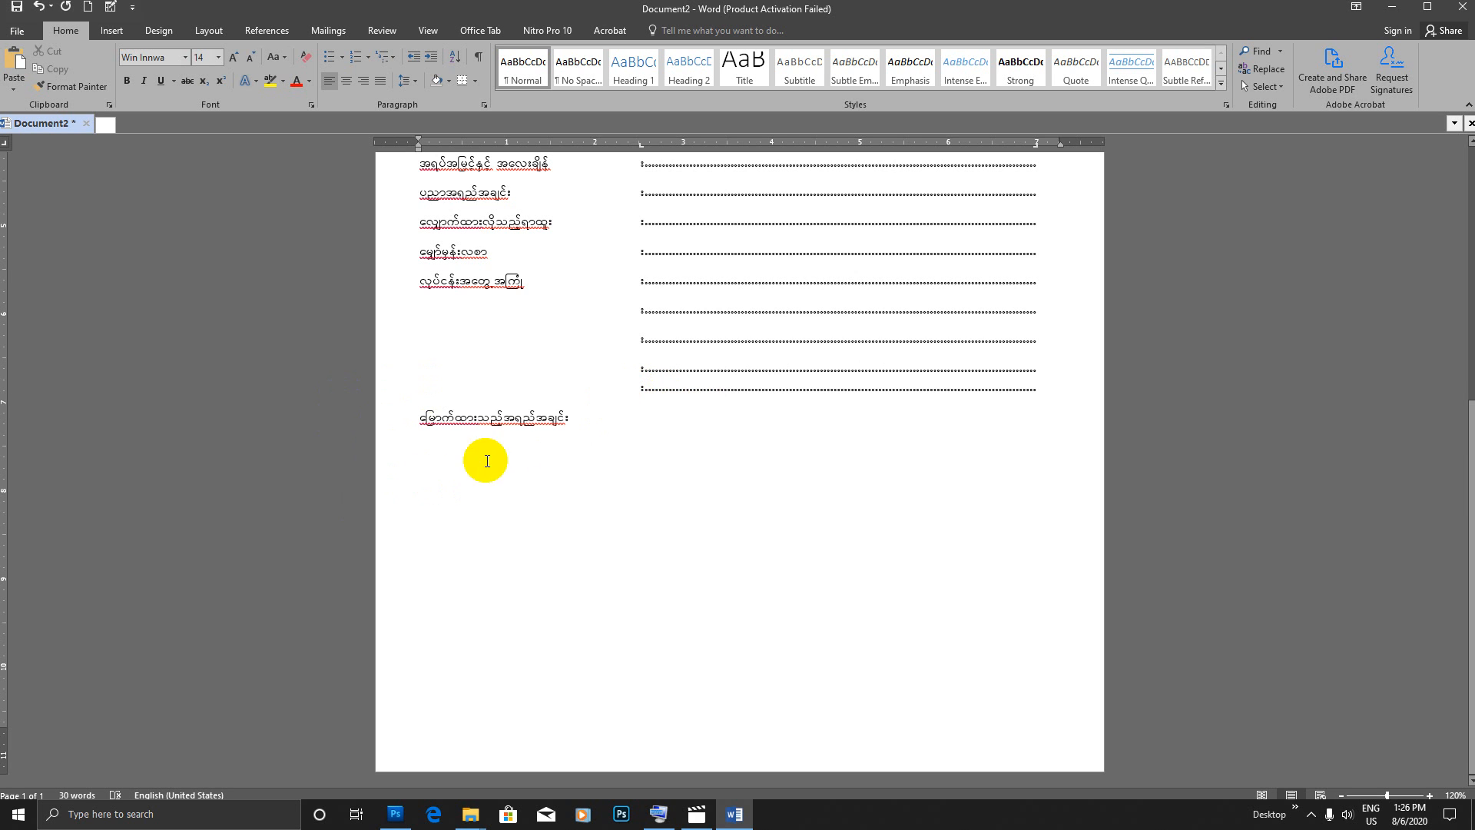
# Step: Add a colon and dotted leader to the မြောက်ထားသည့်အရည်အချင်း line
pyautogui.click(658, 444)
pyautogui.write(':')
pyautogui.press('Tab')
pyautogui.press('Return')
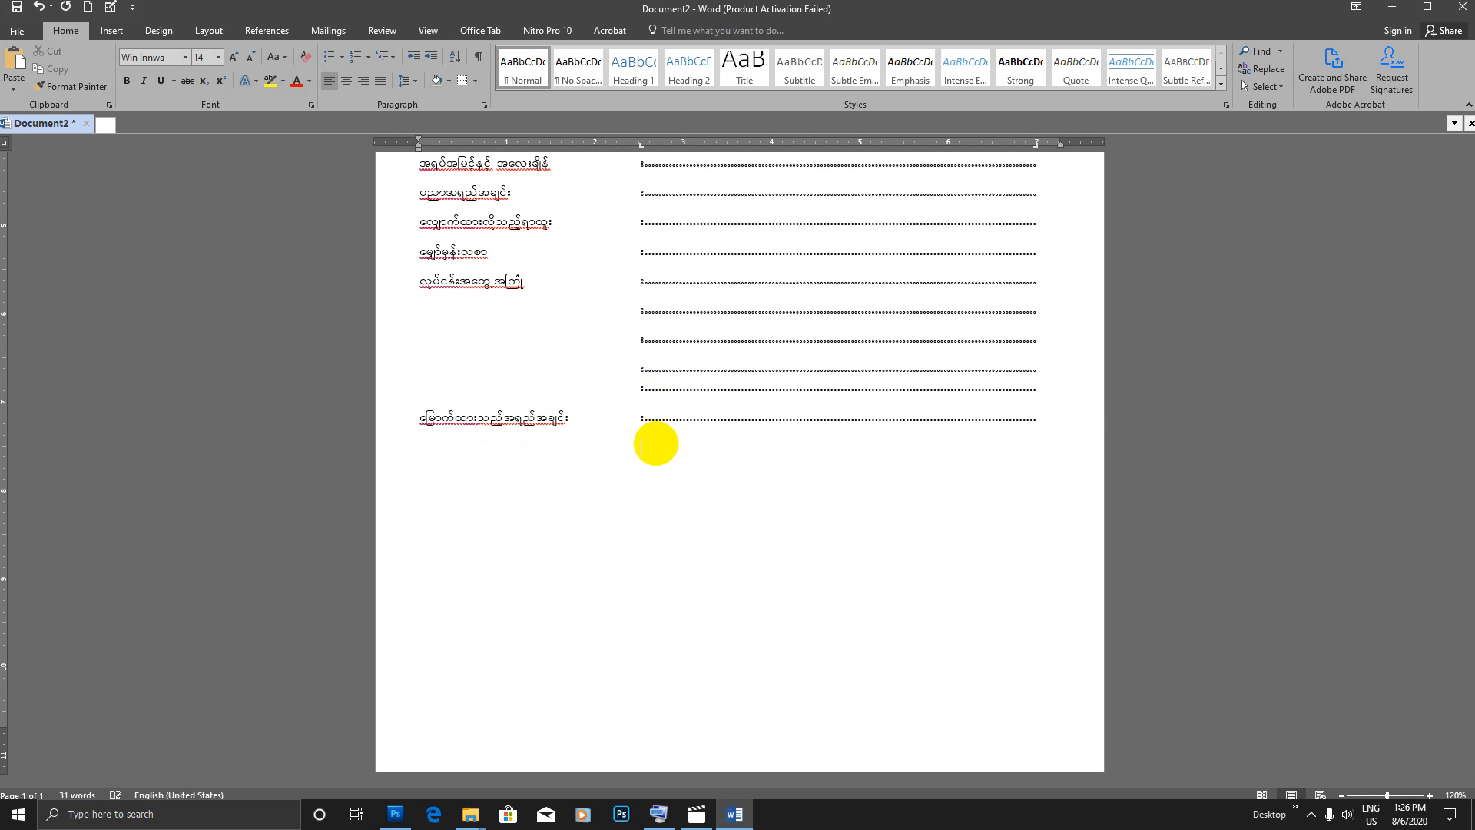
# Step: Add three unlabelled lines with a colon and dotted leader beneath the မြောက်ထားသည့်အရည်အချင်း line
pyautogui.write(':')
pyautogui.press('Tab')
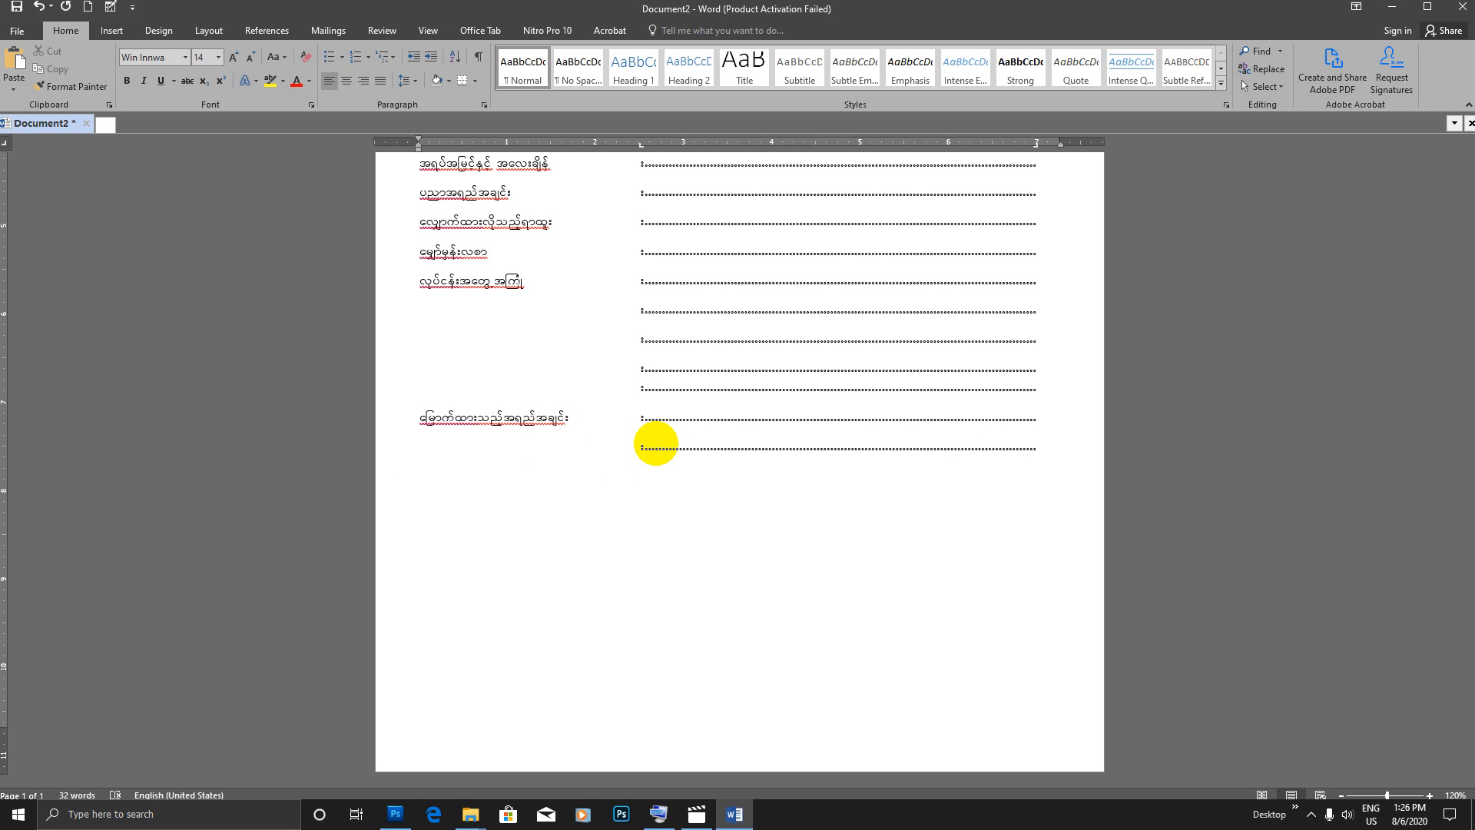
pyautogui.press('Tab')
pyautogui.press('Return')
pyautogui.write(':')
pyautogui.press('Tab')
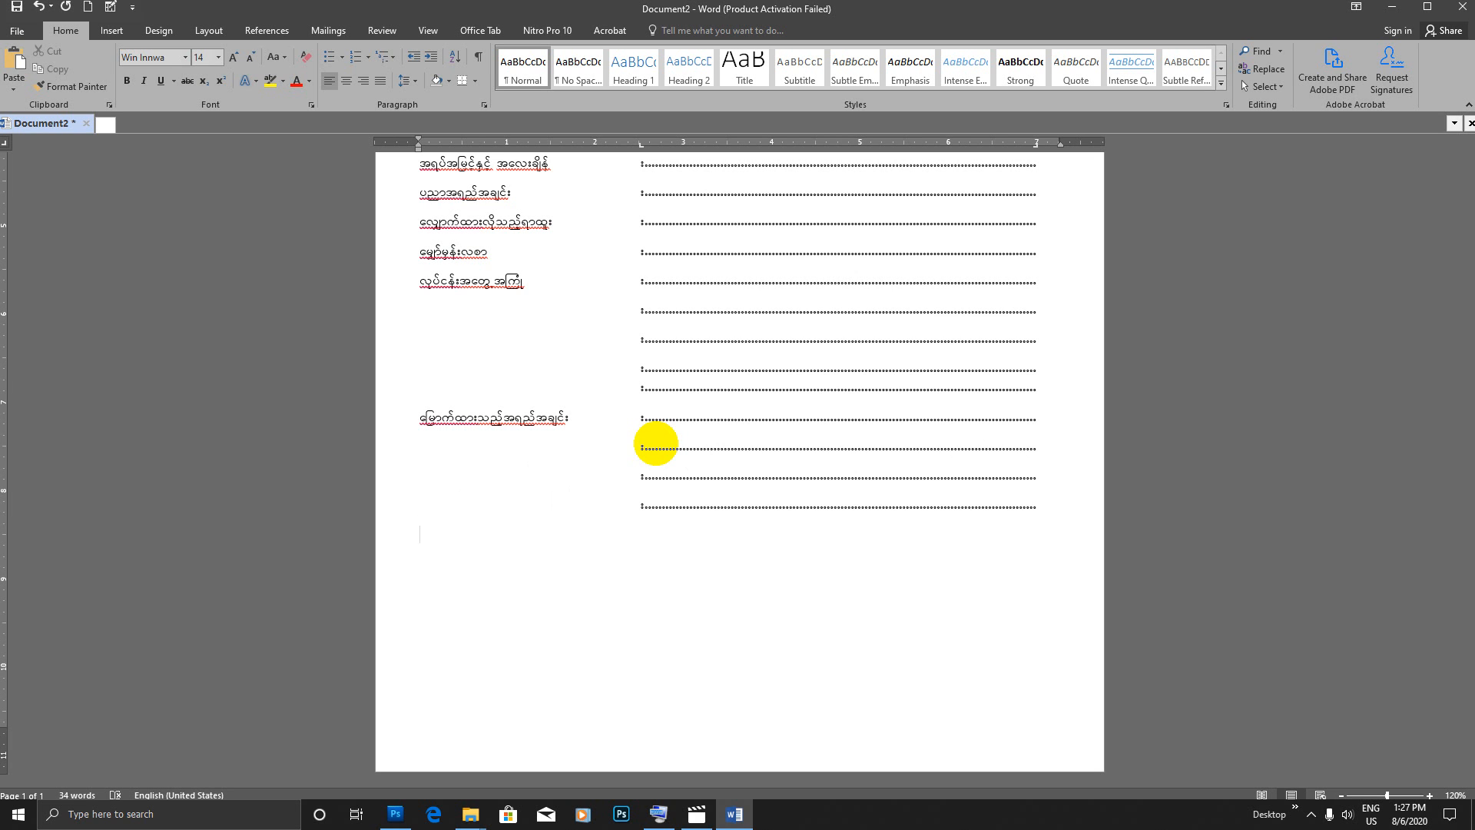
# Step: Add a form line labelled အခြားတတ်မြောက်ထားသည့်အရည်အချင်း with a colon and dotted leader
pyautogui.write('jcm;wwfajr')
pyautogui.write('fxmonft&nftcsif;')
pyautogui.press('Tab')
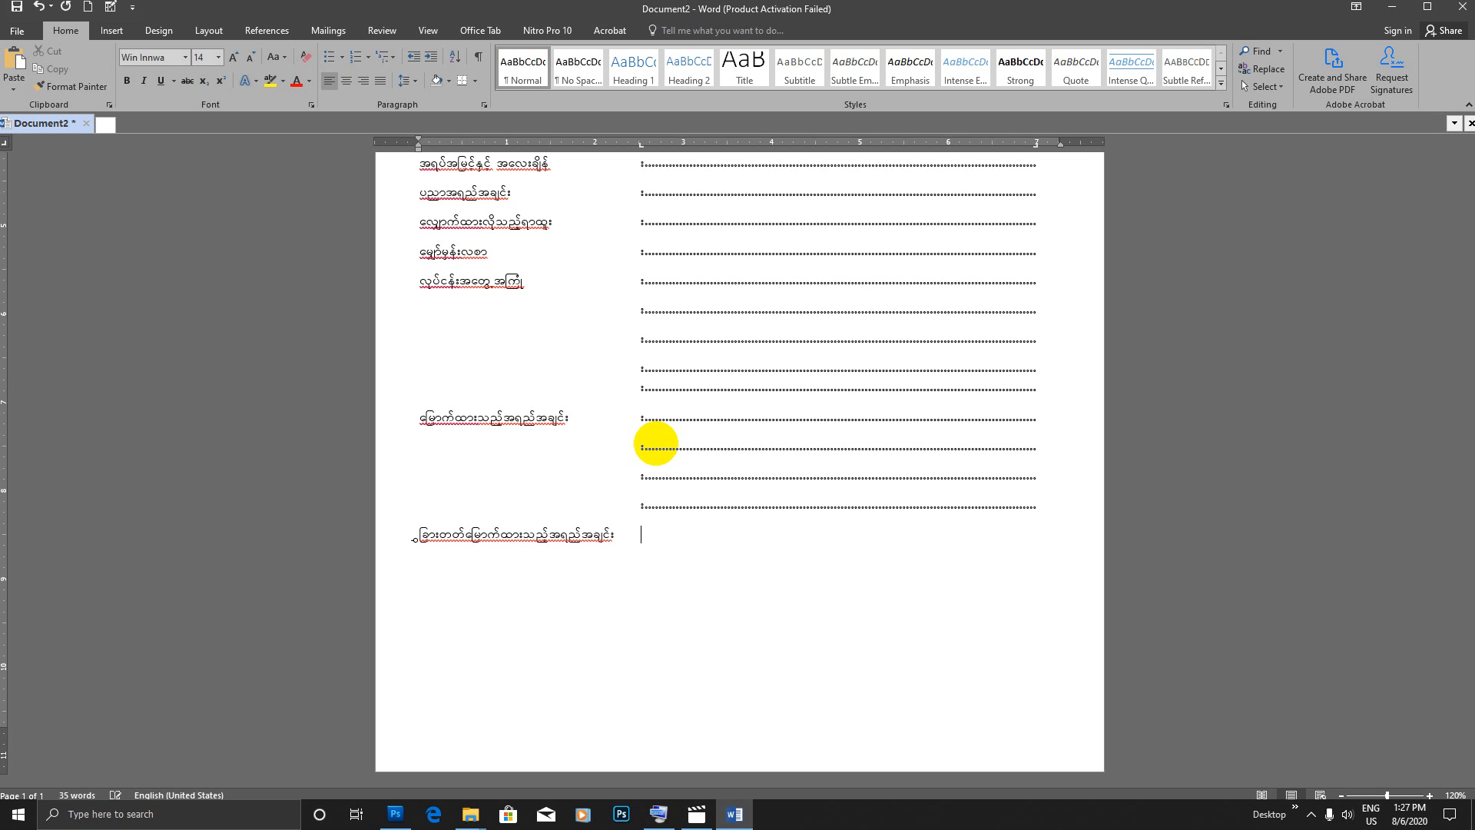
pyautogui.press('Tab')
pyautogui.press('Return')
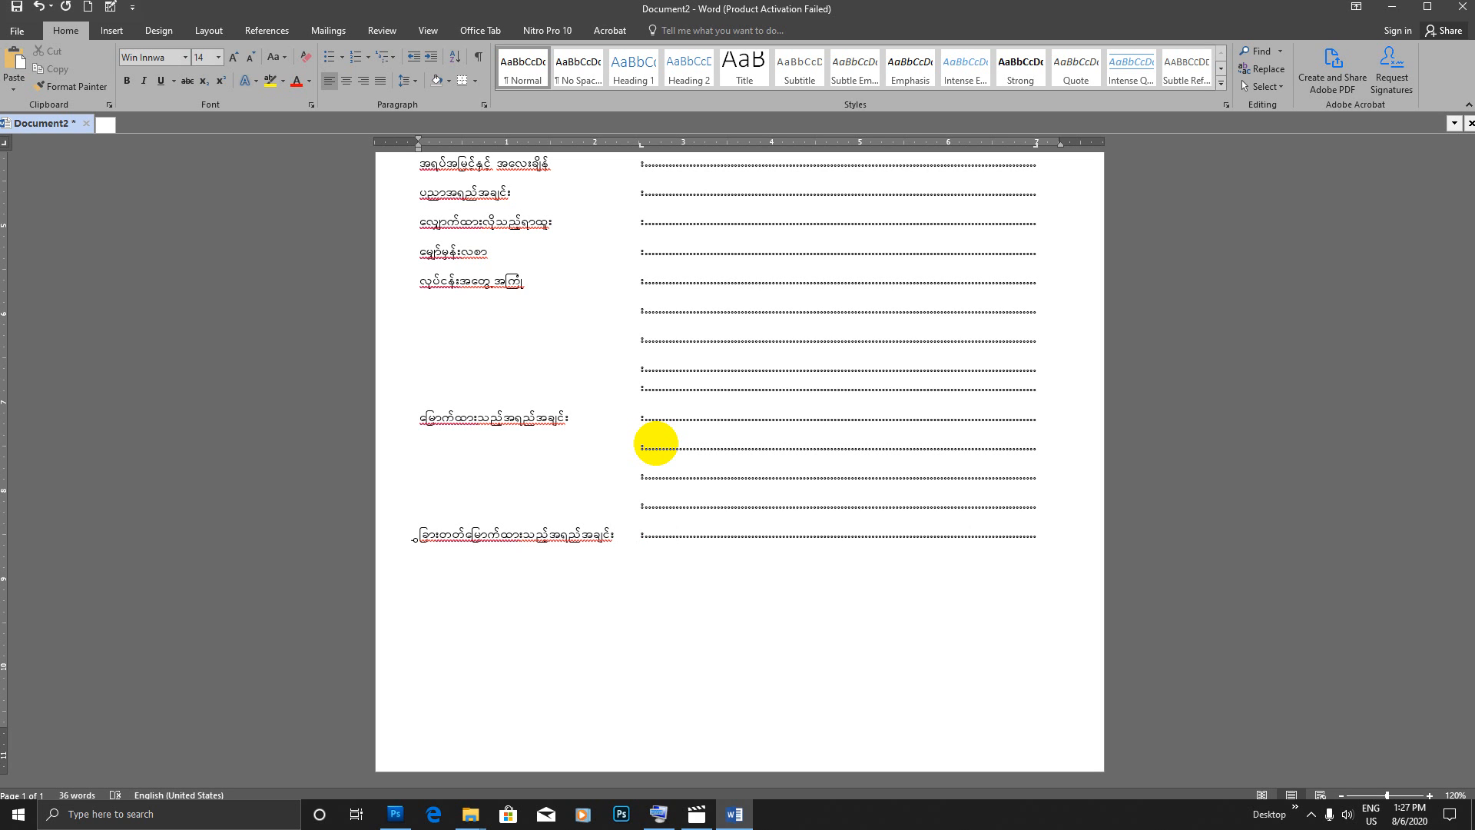
pyautogui.click(422, 536)
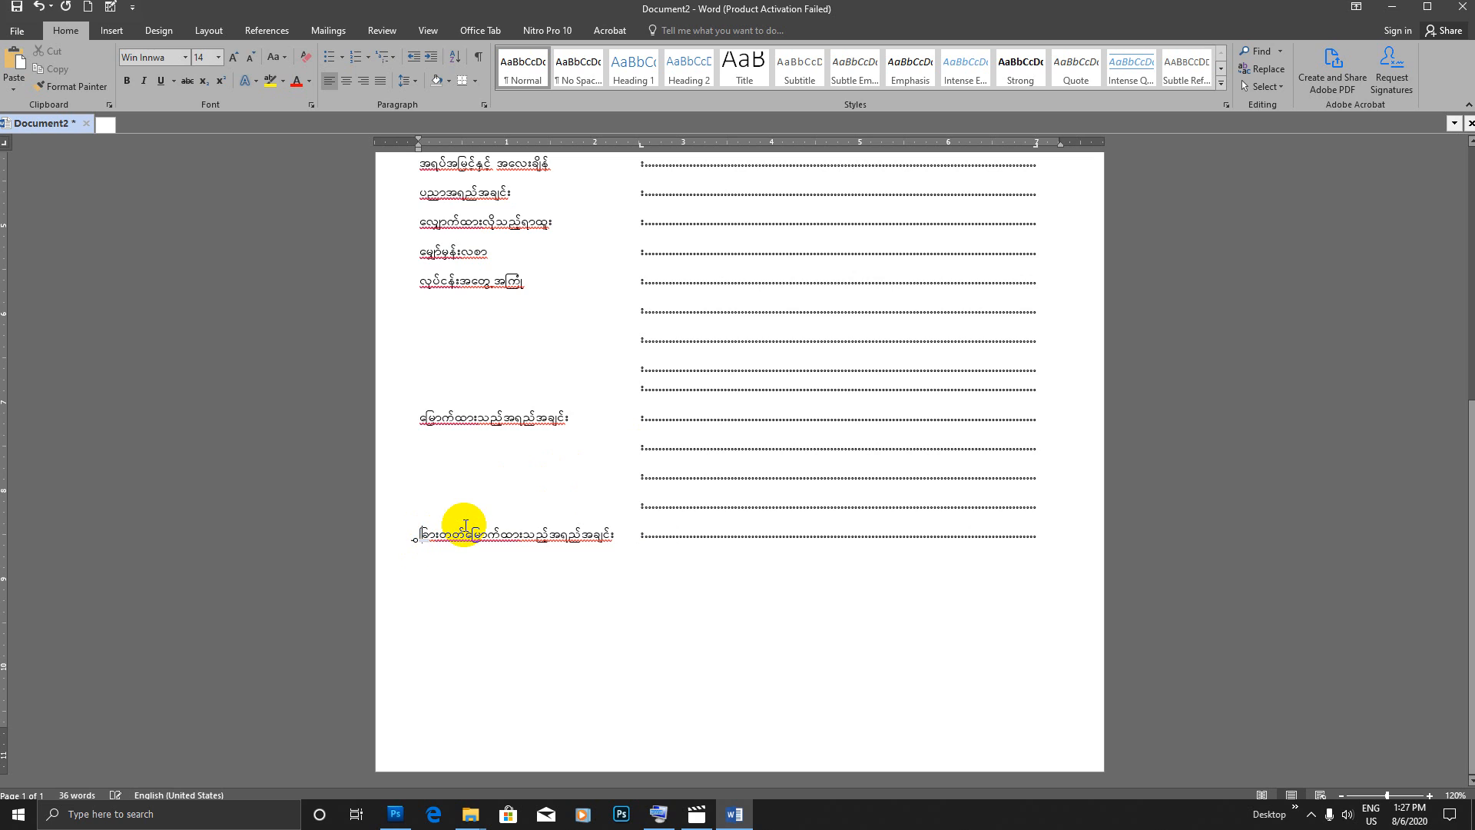
pyautogui.press('BackSpace')
pyautogui.write('t')
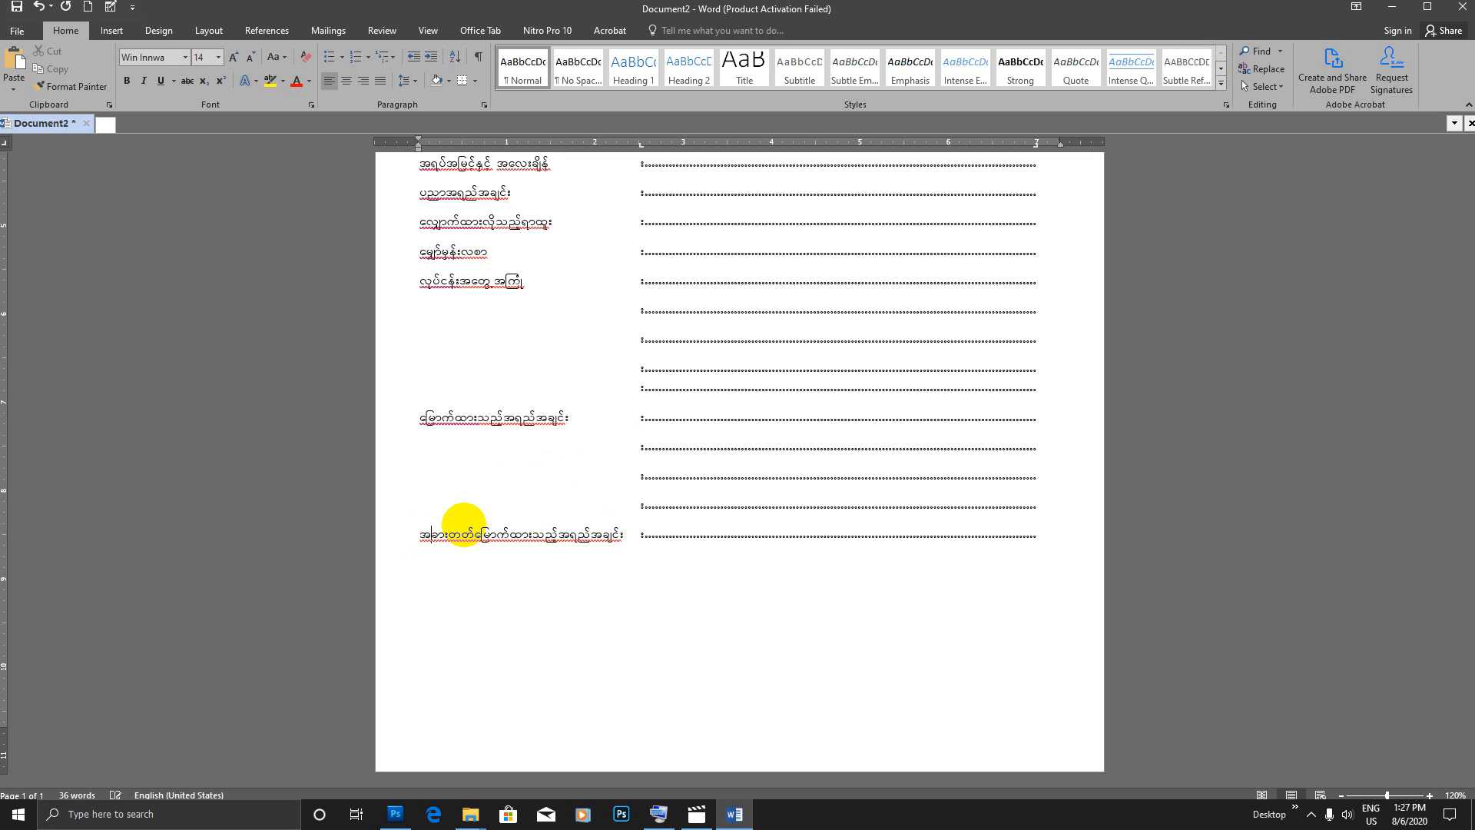
# Step: Add two unlabelled lines with a colon and dotted leader beneath the အခြားတတ်မြောက်ထားသည့်အရည်အချင်း line
pyautogui.click(1057, 531)
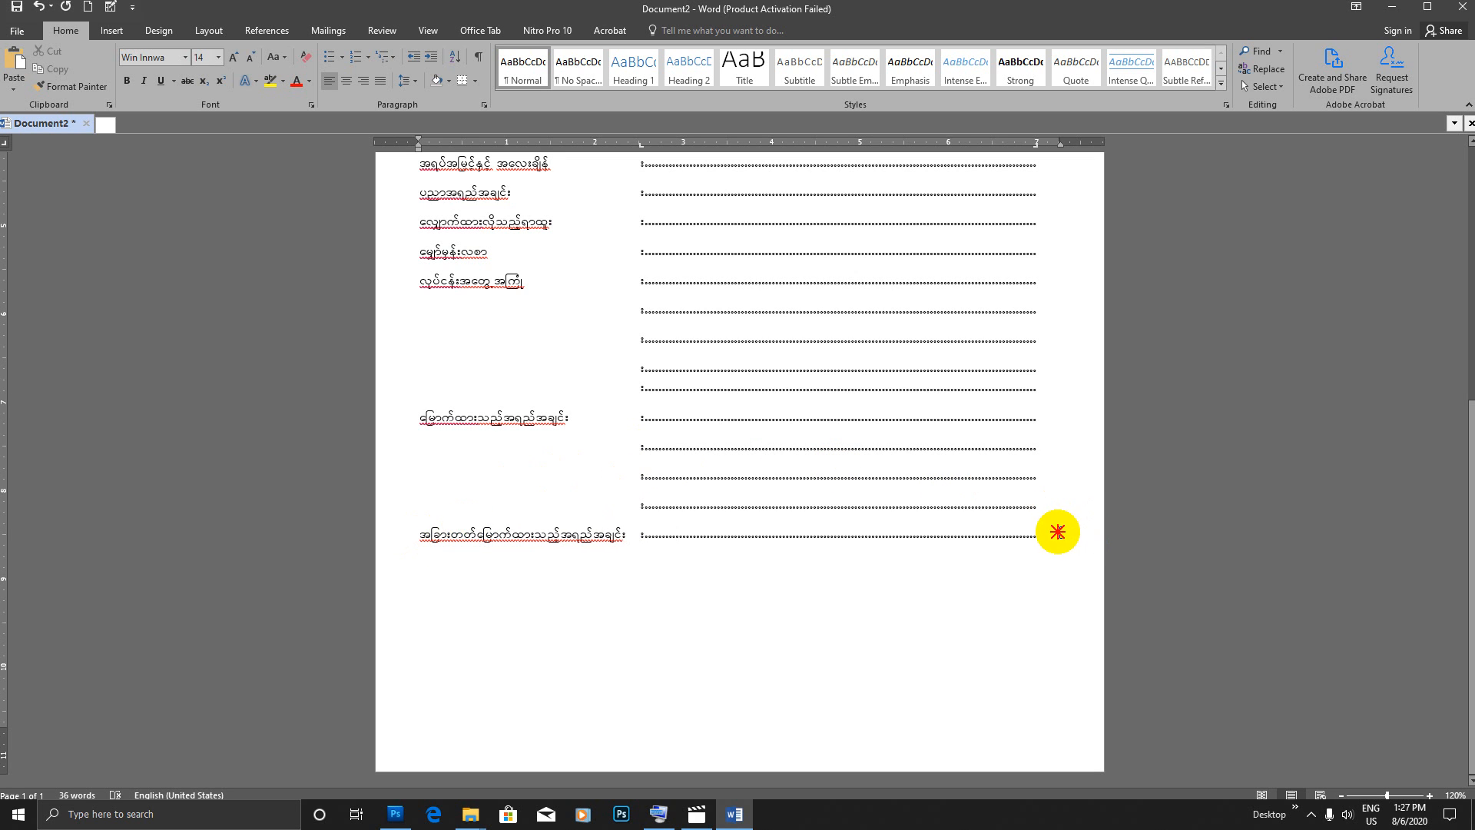
pyautogui.press('Return')
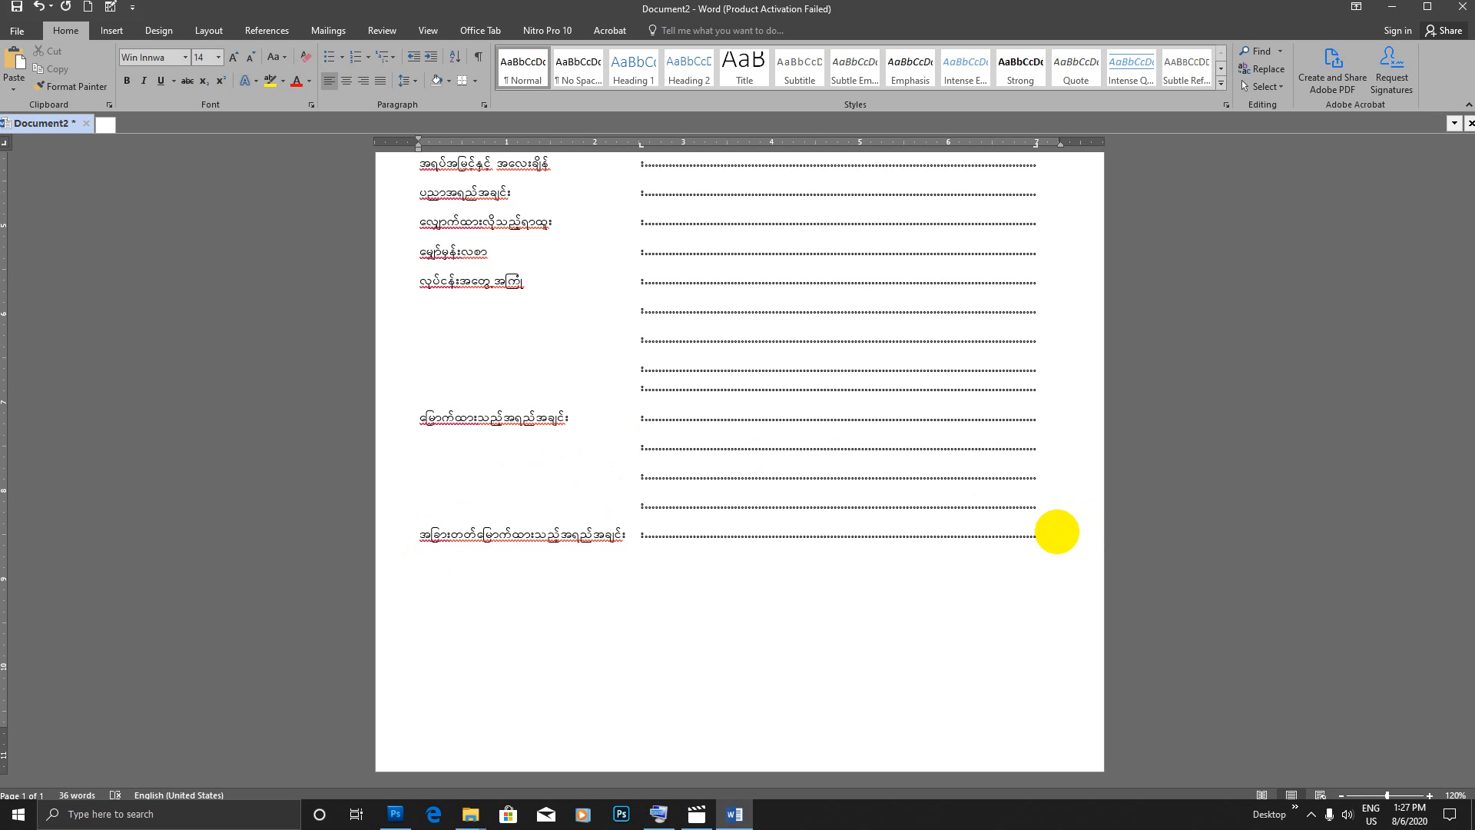
pyautogui.write(':')
pyautogui.press('Tab')
pyautogui.press('Tab')
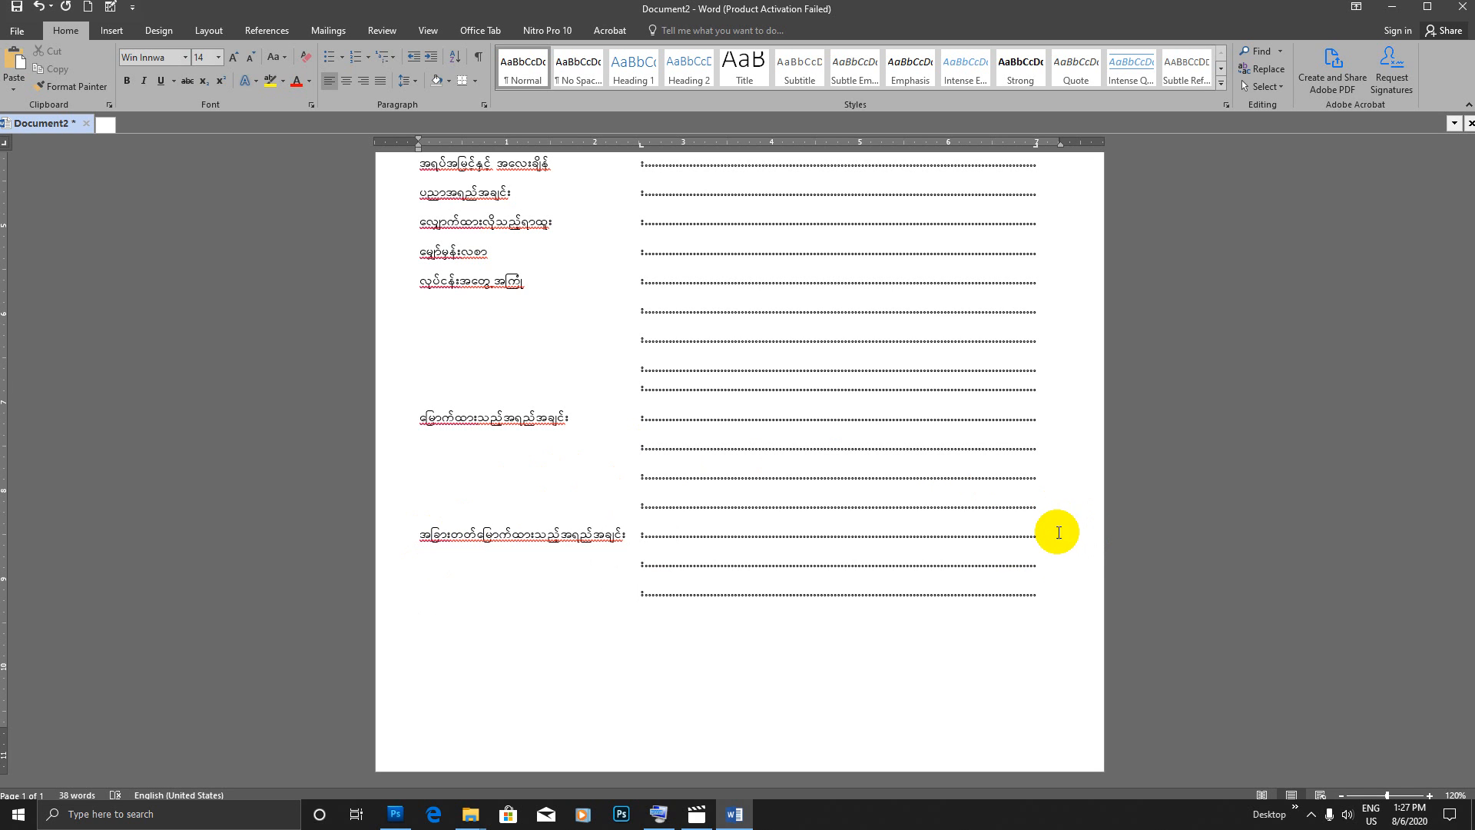
# Step: Add a form line labelled ဆက်သွယ်ရန်နေရပ်လိပ်စာ with a colon and dotted leader
pyautogui.press('Return')
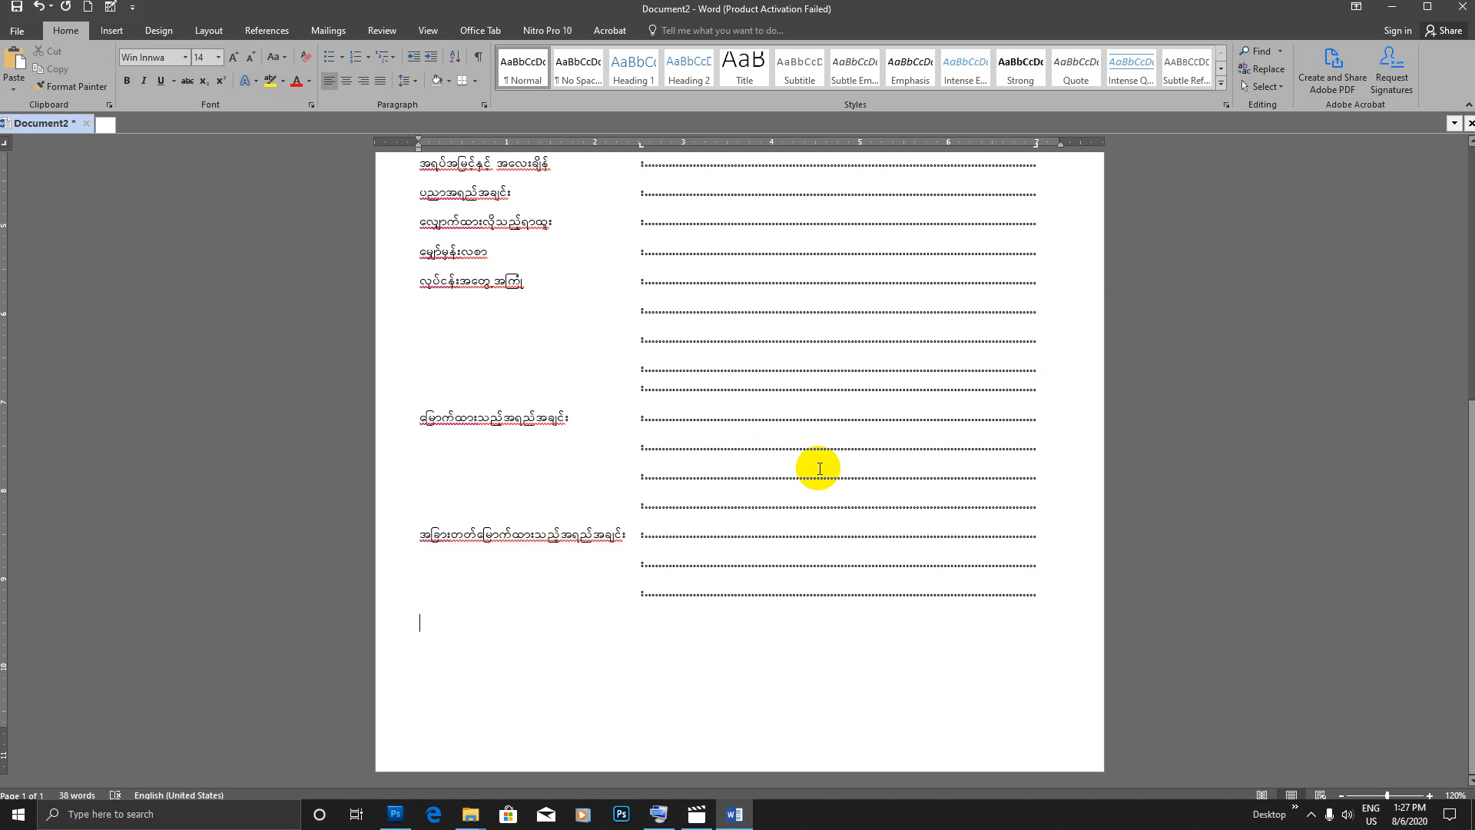
pyautogui.write('တ')
pyautogui.press('BackSpace')
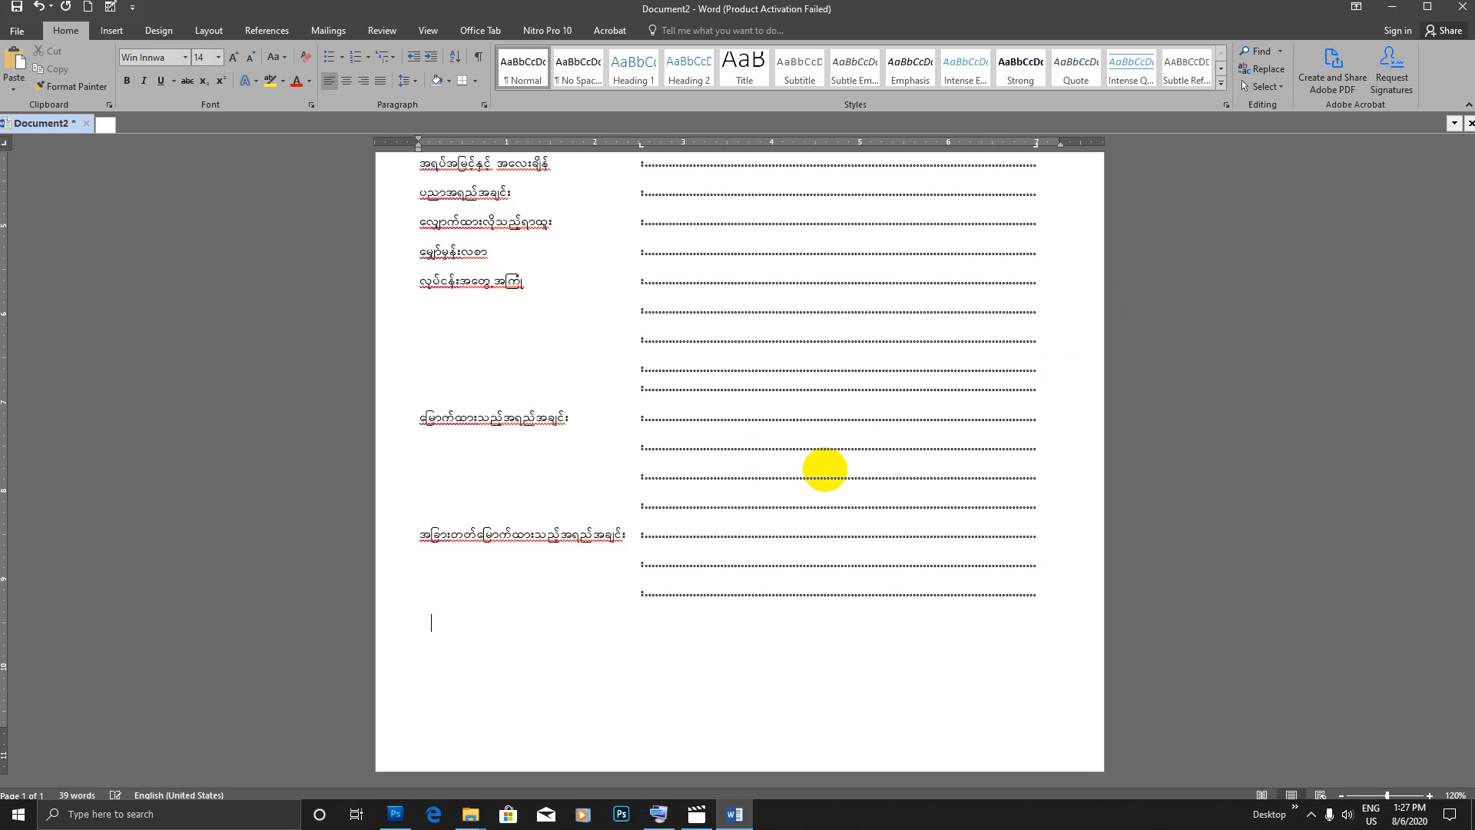
pyautogui.write('ဆက်သွယ်ရန်နေရပ်လိပ်စာ')
pyautogui.press('Tab')
pyautogui.write(':')
pyautogui.press('Tab')
# Step: Add one unlabelled line with a colon and dotted leader beneath the ဆက်သွယ်ရန်နေရပ်လိပ်စာ line
pyautogui.press('Return')
pyautogui.press('Tab')
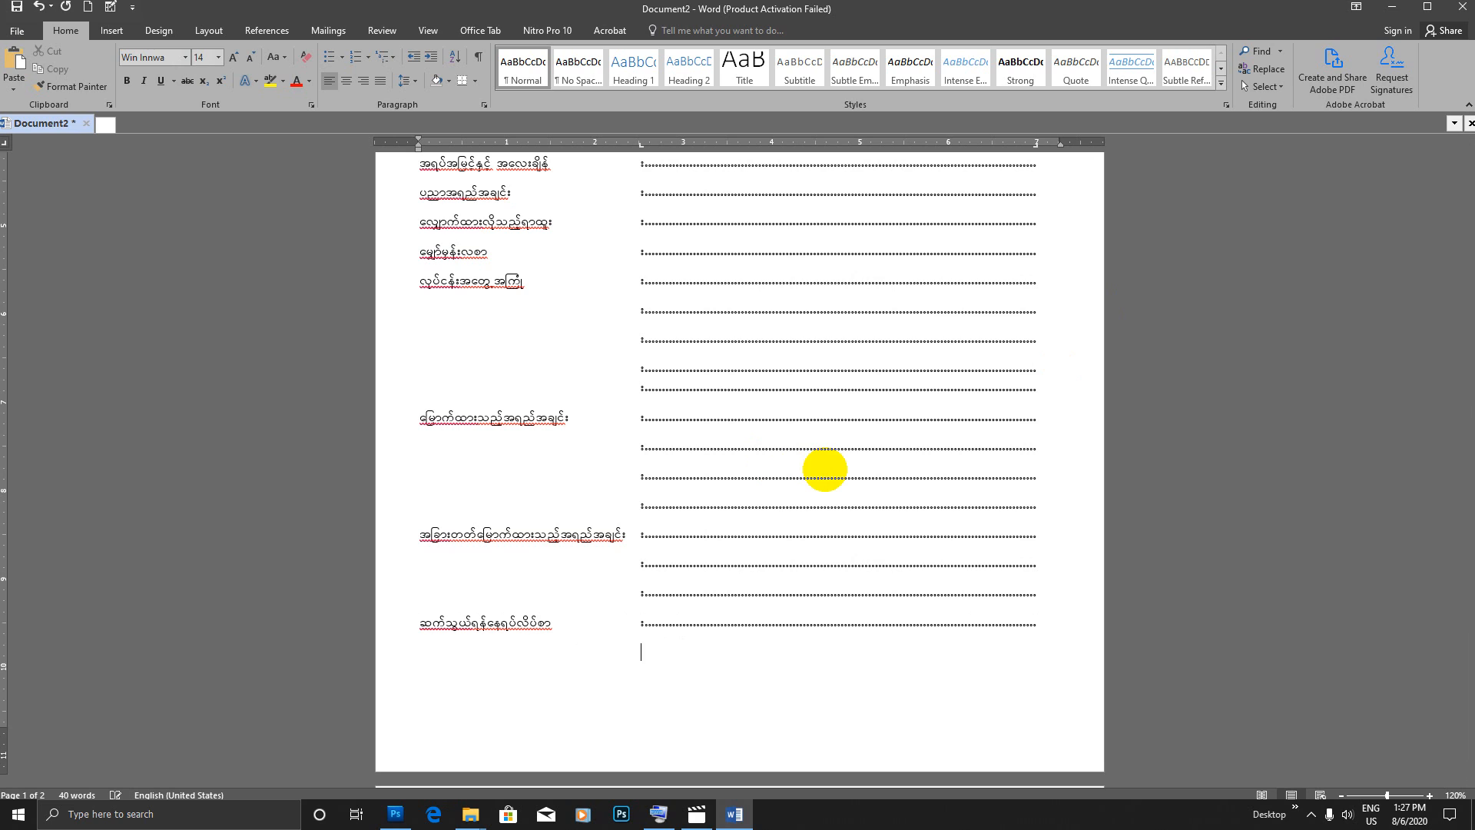
pyautogui.write(':')
pyautogui.press('Tab')
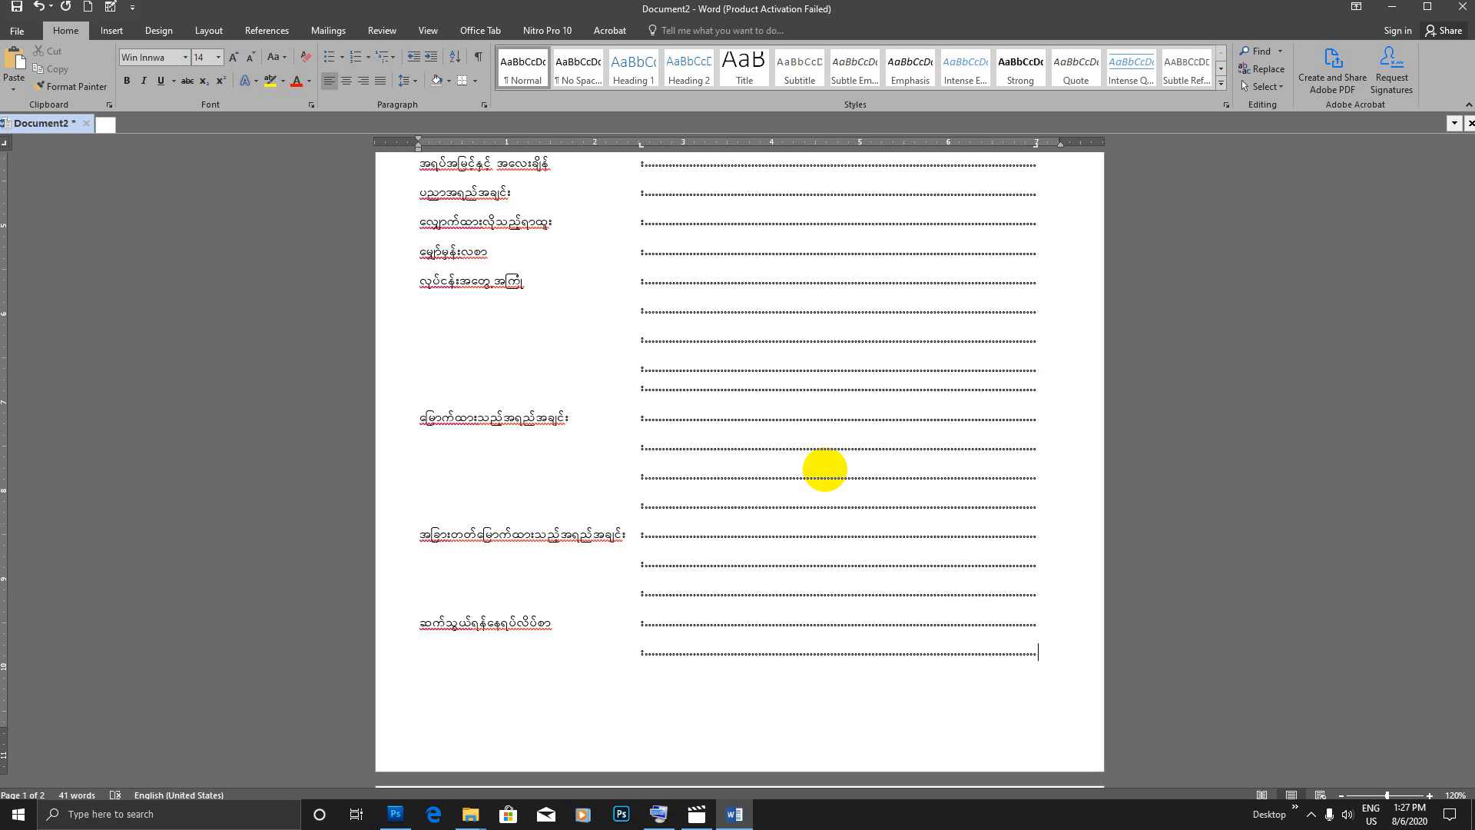
# Step: Add a form line labelled ဆက်သွယ်ရန်ဖုန်း with a colon and dotted leader
pyautogui.write('ufo,f')
pyautogui.press('BackSpace')
pyautogui.press('BackSpace')
pyautogui.press('BackSpace')
pyautogui.write('oG,f&efzkef;')
pyautogui.press('Tab')
pyautogui.write(';')
pyautogui.press('Tab')
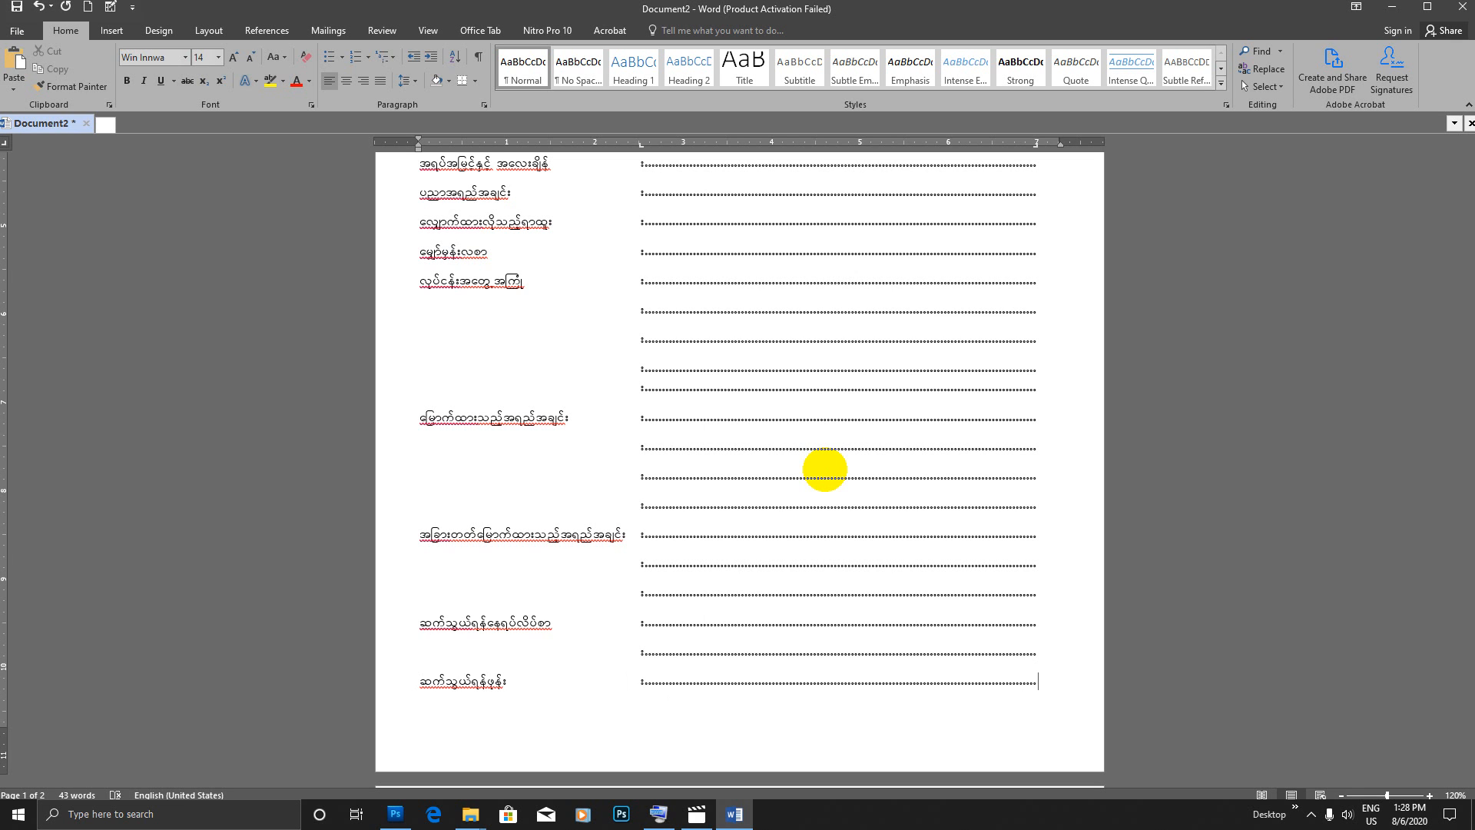
# Step: Add the signature label လက်မှတ် beneath the dotted leader of the ဆက်သွယ်ရန်ဖုန်း line
pyautogui.press('Return')
pyautogui.press('Tab')
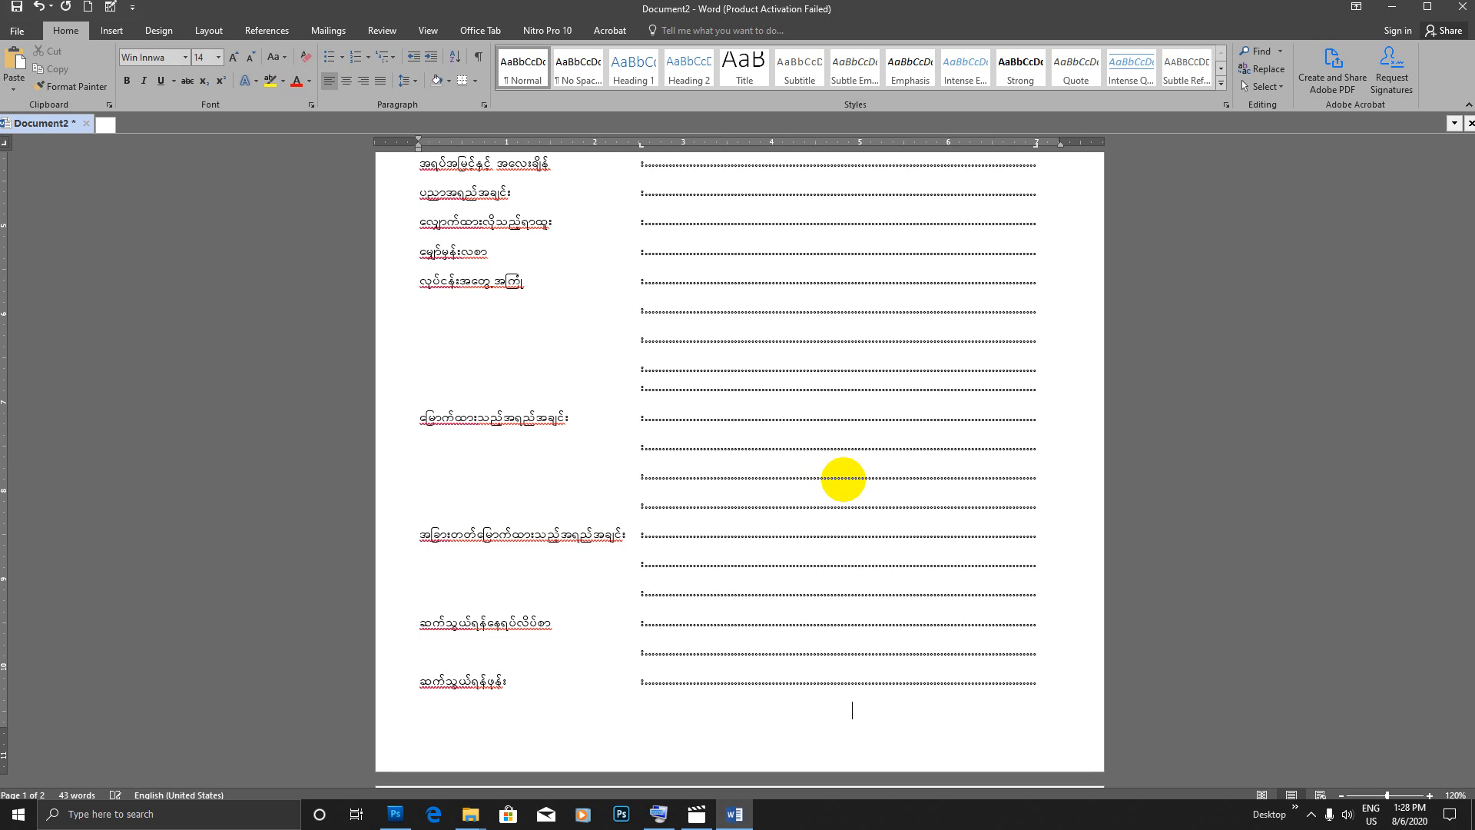
pyautogui.write('လက်မှတ်')
pyautogui.press('Return')
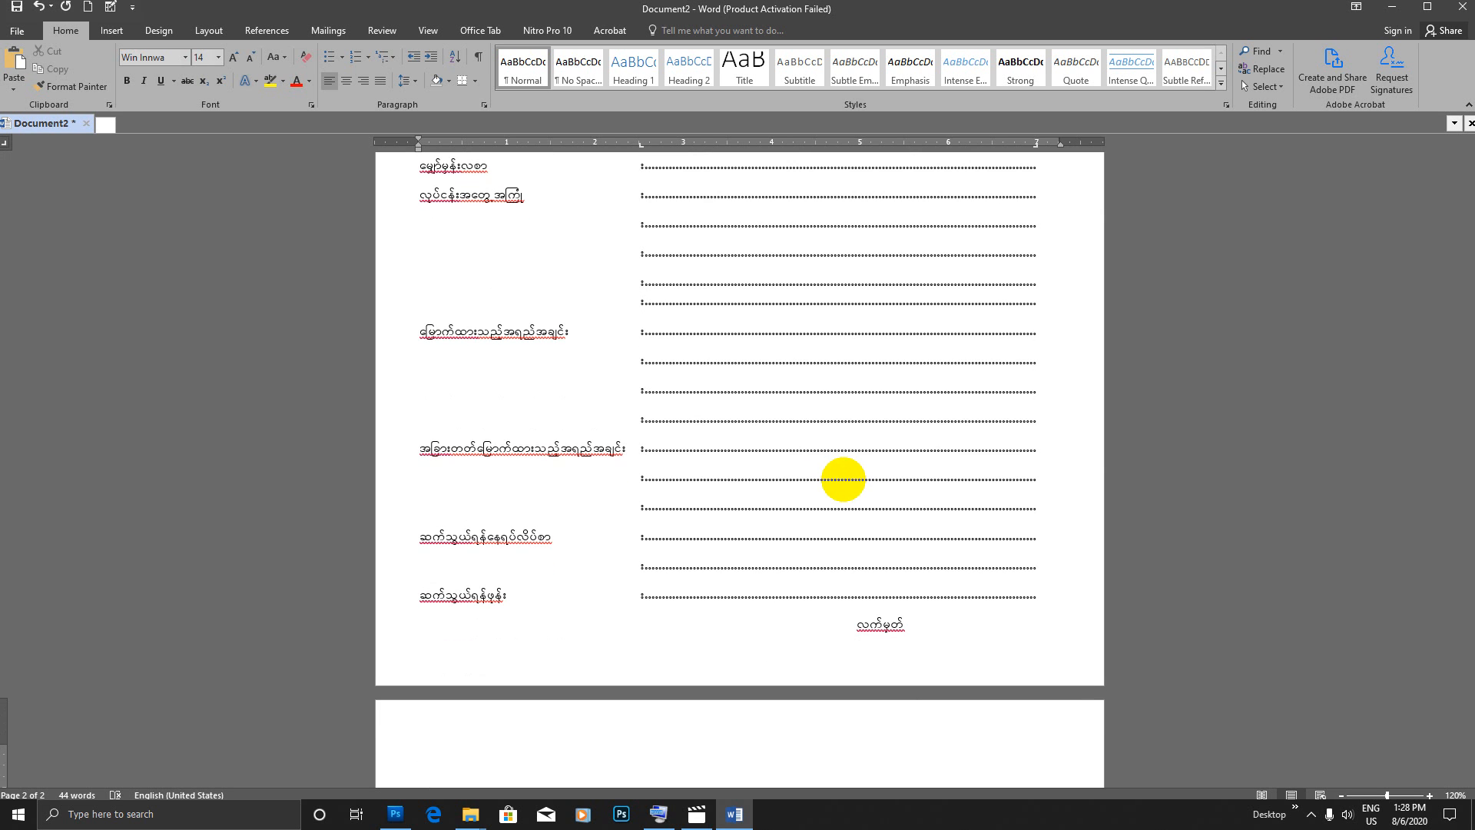
pyautogui.press('Tab')
pyautogui.press('Tab')
pyautogui.press('Tab')
pyautogui.press('Tab')
pyautogui.press('Tab')
pyautogui.press('Tab')
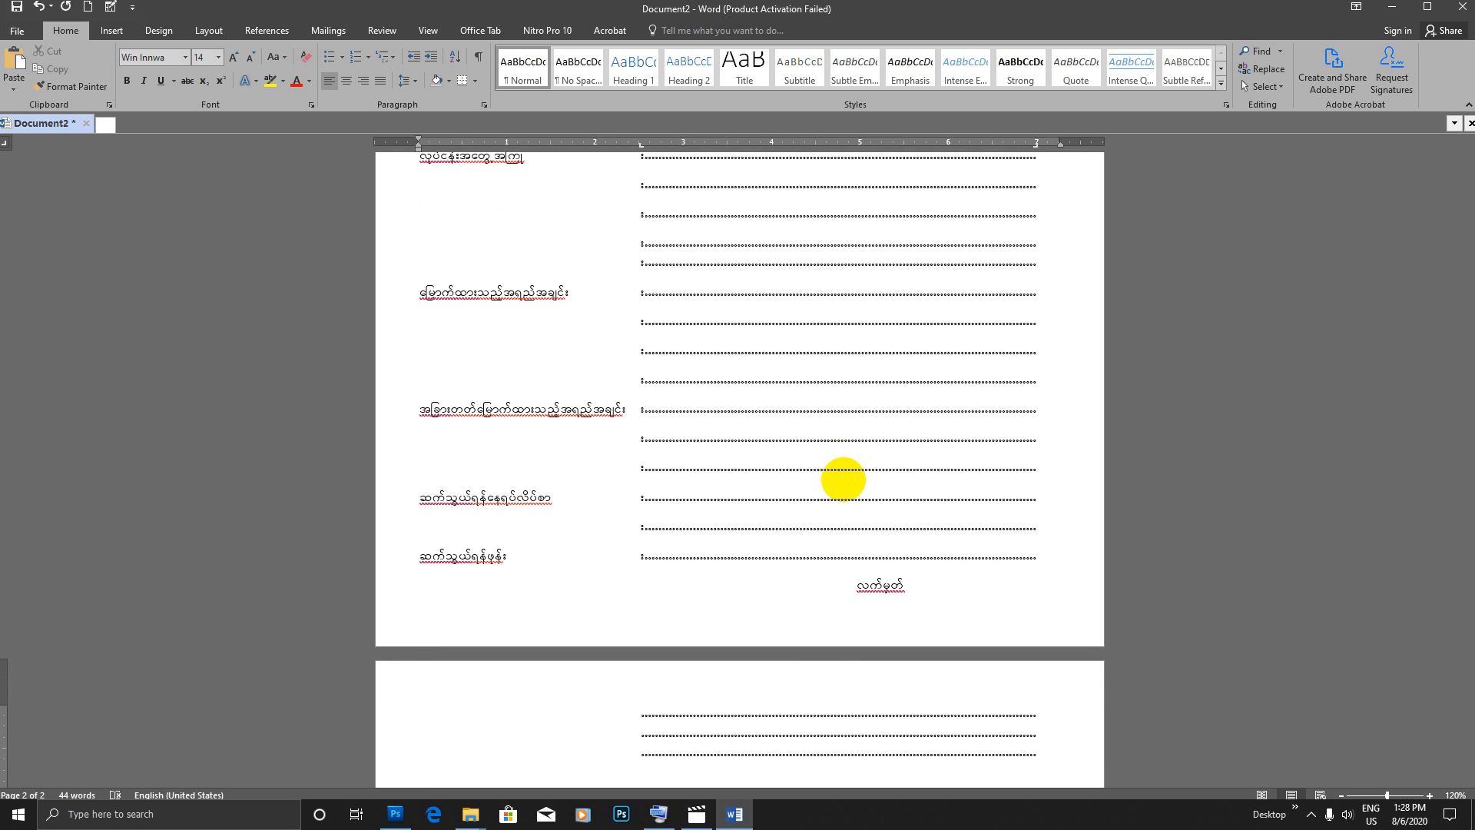
pyautogui.press('BackSpace')
pyautogui.press('BackSpace')
pyautogui.press('BackSpace')
pyautogui.press('BackSpace')
pyautogui.press('BackSpace')
pyautogui.press('BackSpace')
pyautogui.press('BackSpace')
pyautogui.press('BackSpace')
pyautogui.press('BackSpace')
pyautogui.press('BackSpace')
pyautogui.press('BackSpace')
pyautogui.press('BackSpace')
pyautogui.press('BackSpace')
pyautogui.press('BackSpace')
pyautogui.write('vufrSwf')
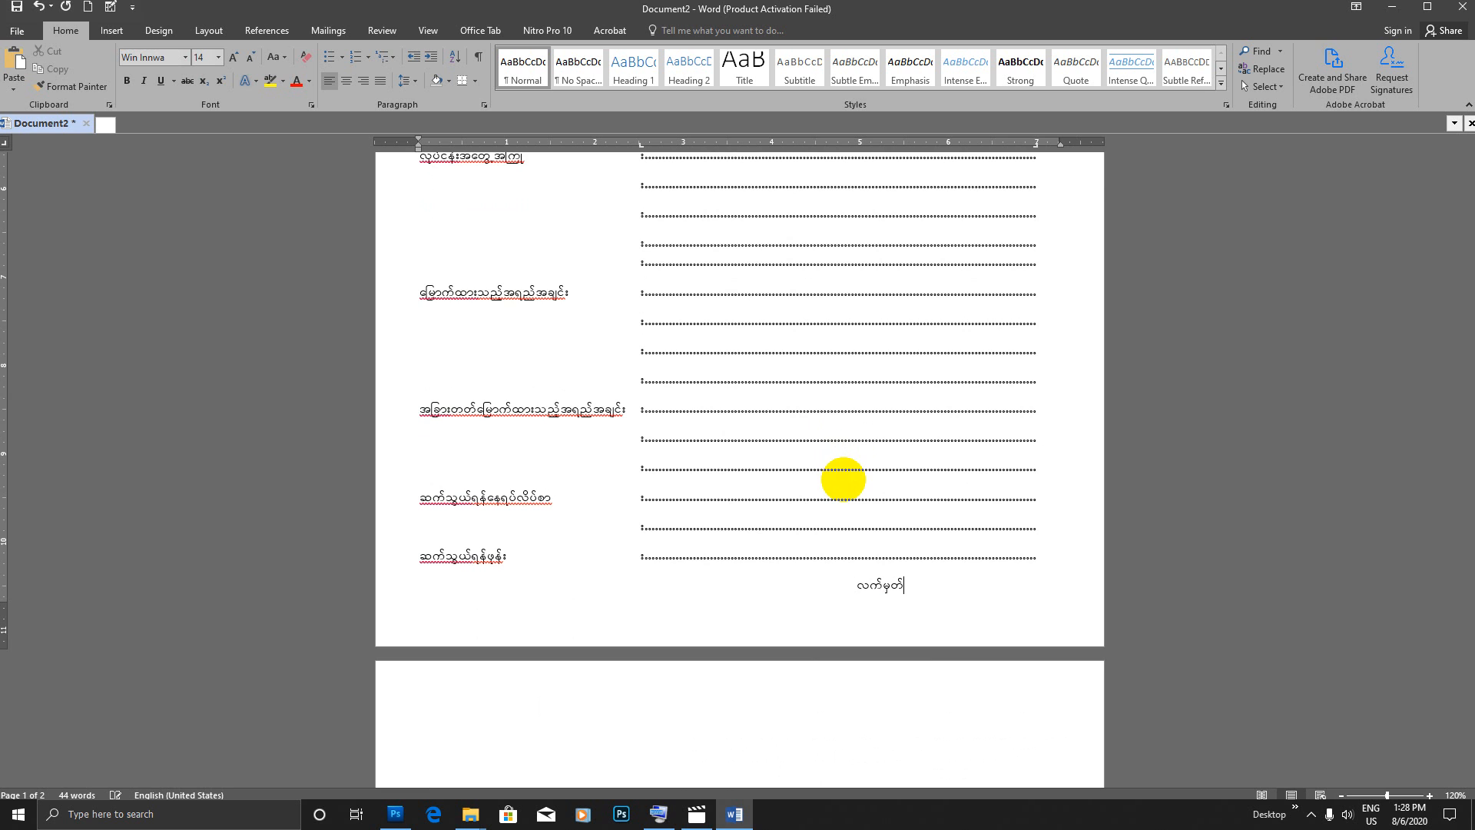
pyautogui.scroll(7, 843, 481)
pyautogui.click(419, 358)
pyautogui.scroll(-7, 638, 407)
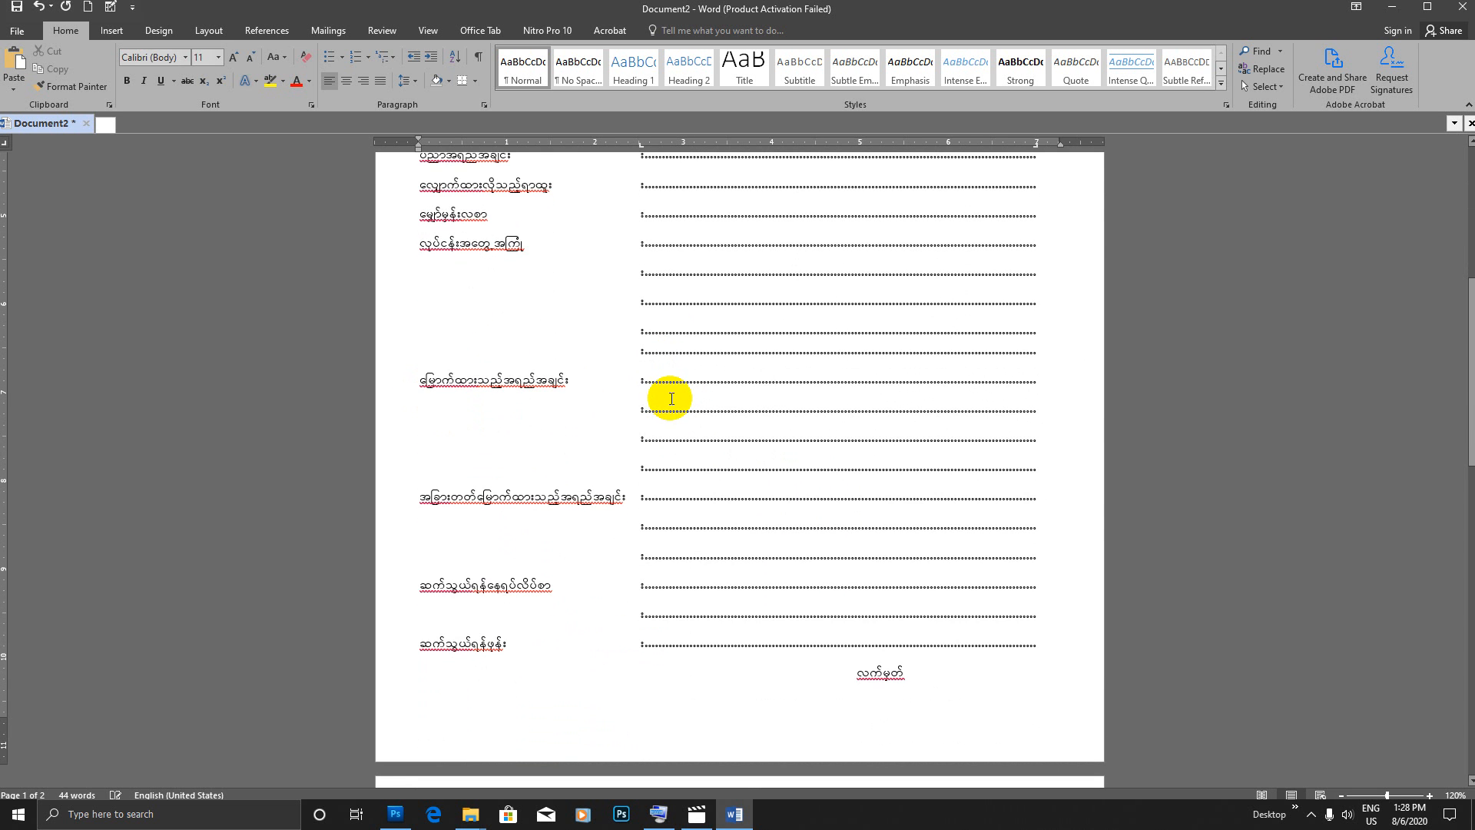
pyautogui.scroll(-2, 659, 413)
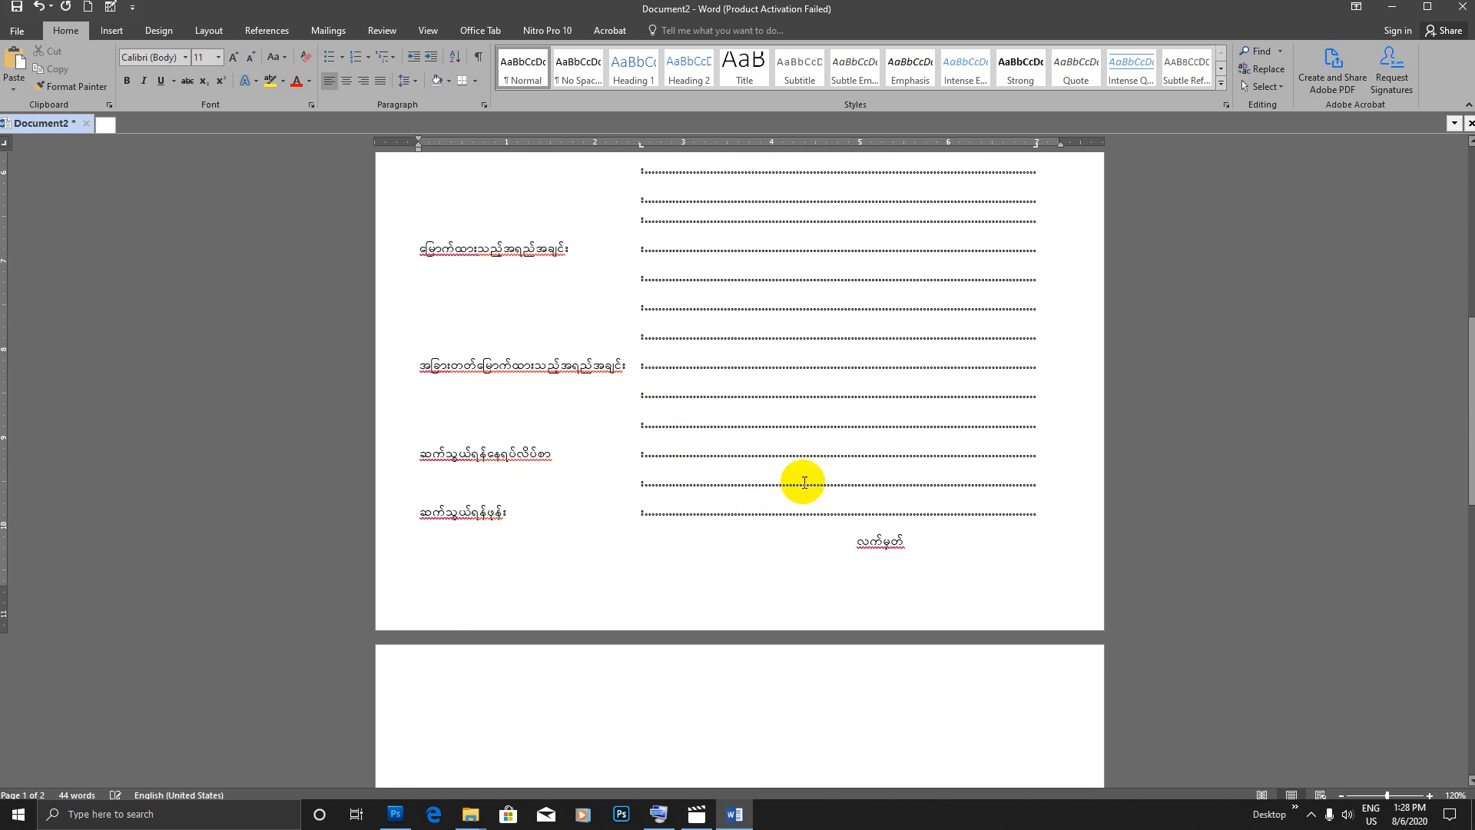
# Step: Add a short dashed signature line beneath လက်မှတ် and remove the empty paragraph that follows it
pyautogui.click(917, 544)
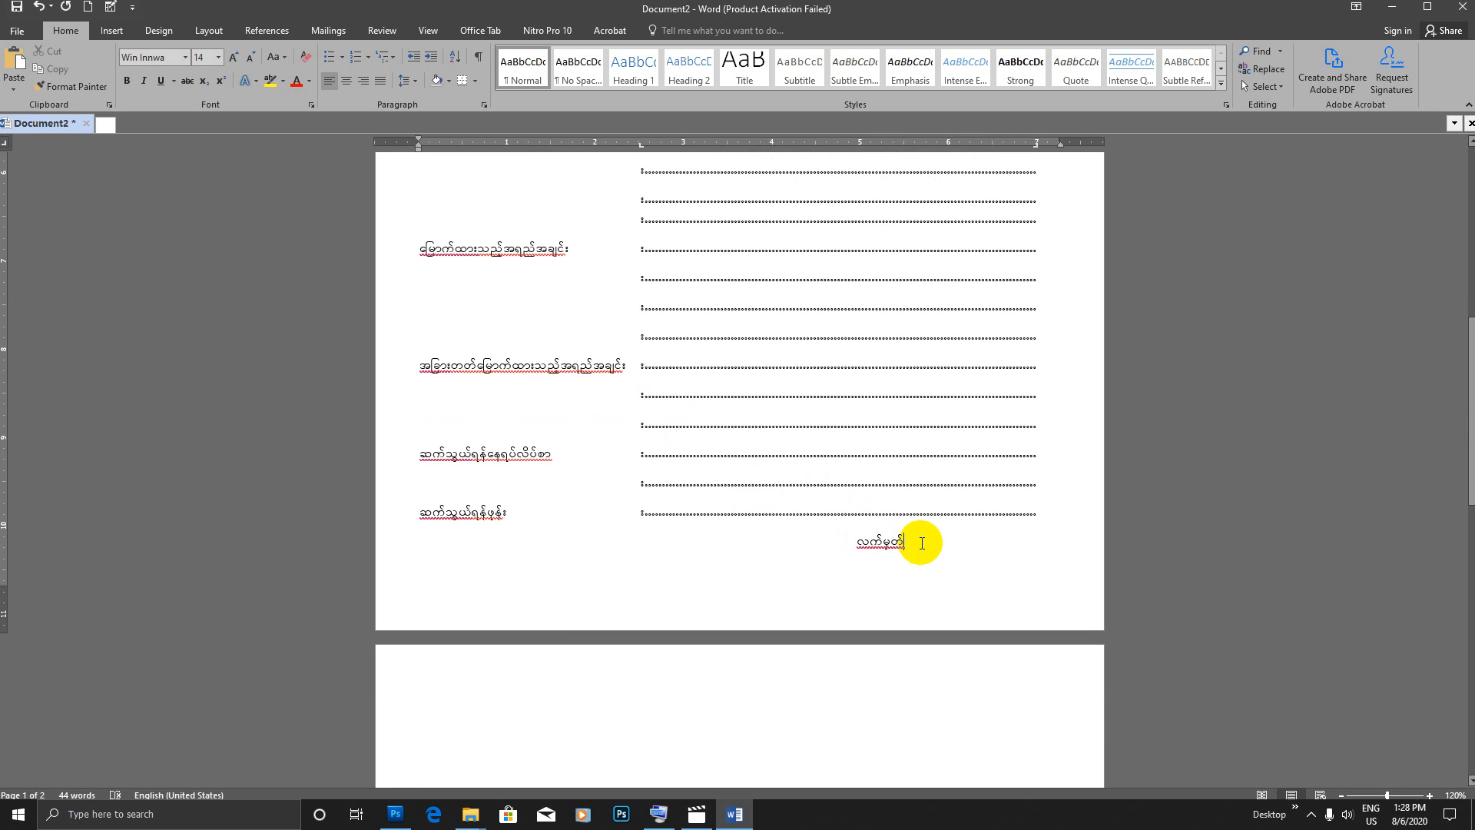
pyautogui.press('Return')
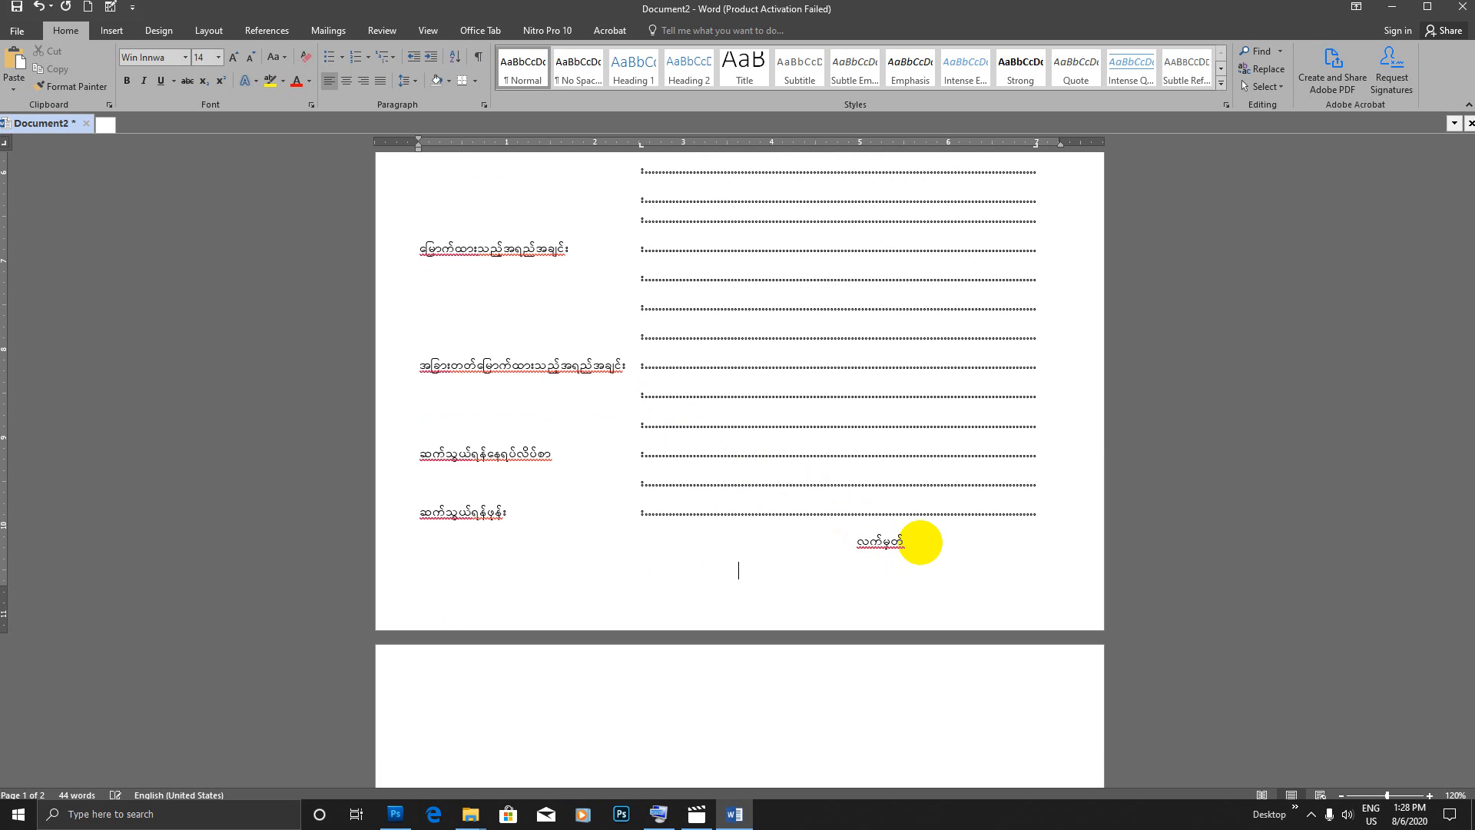
pyautogui.write('-------------')
pyautogui.click(877, 575)
pyautogui.press('BackSpace')
pyautogui.press('BackSpace')
pyautogui.press('BackSpace')
pyautogui.press('BackSpace')
pyautogui.press('BackSpace')
pyautogui.press('BackSpace')
pyautogui.press('BackSpace')
pyautogui.press('BackSpace')
pyautogui.click(810, 611)
pyautogui.click(650, 701)
pyautogui.press('BackSpace')
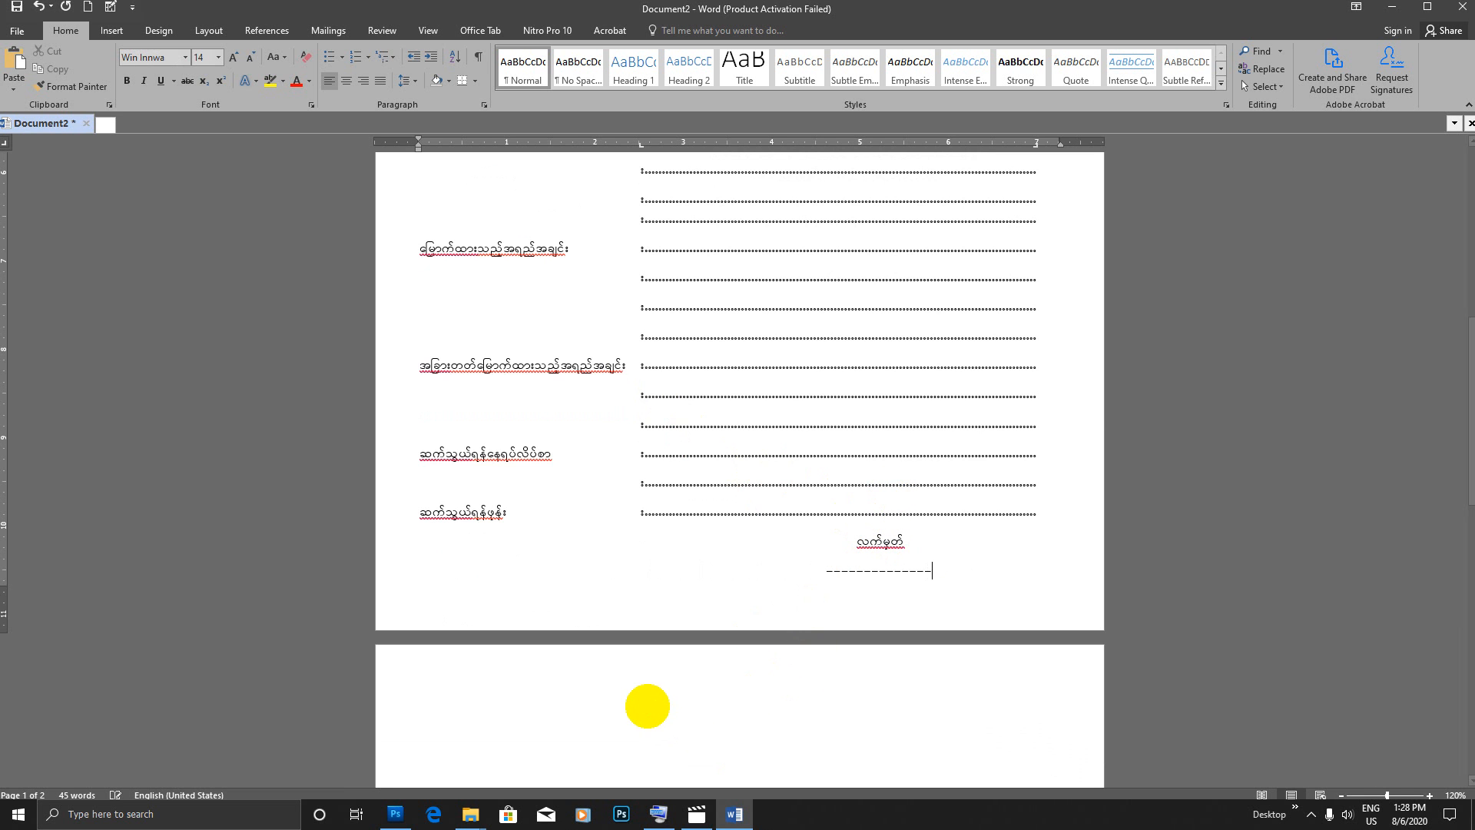
# Step: Remove the empty second page that follows the dashed signature line
pyautogui.scroll(7, 576, 289)
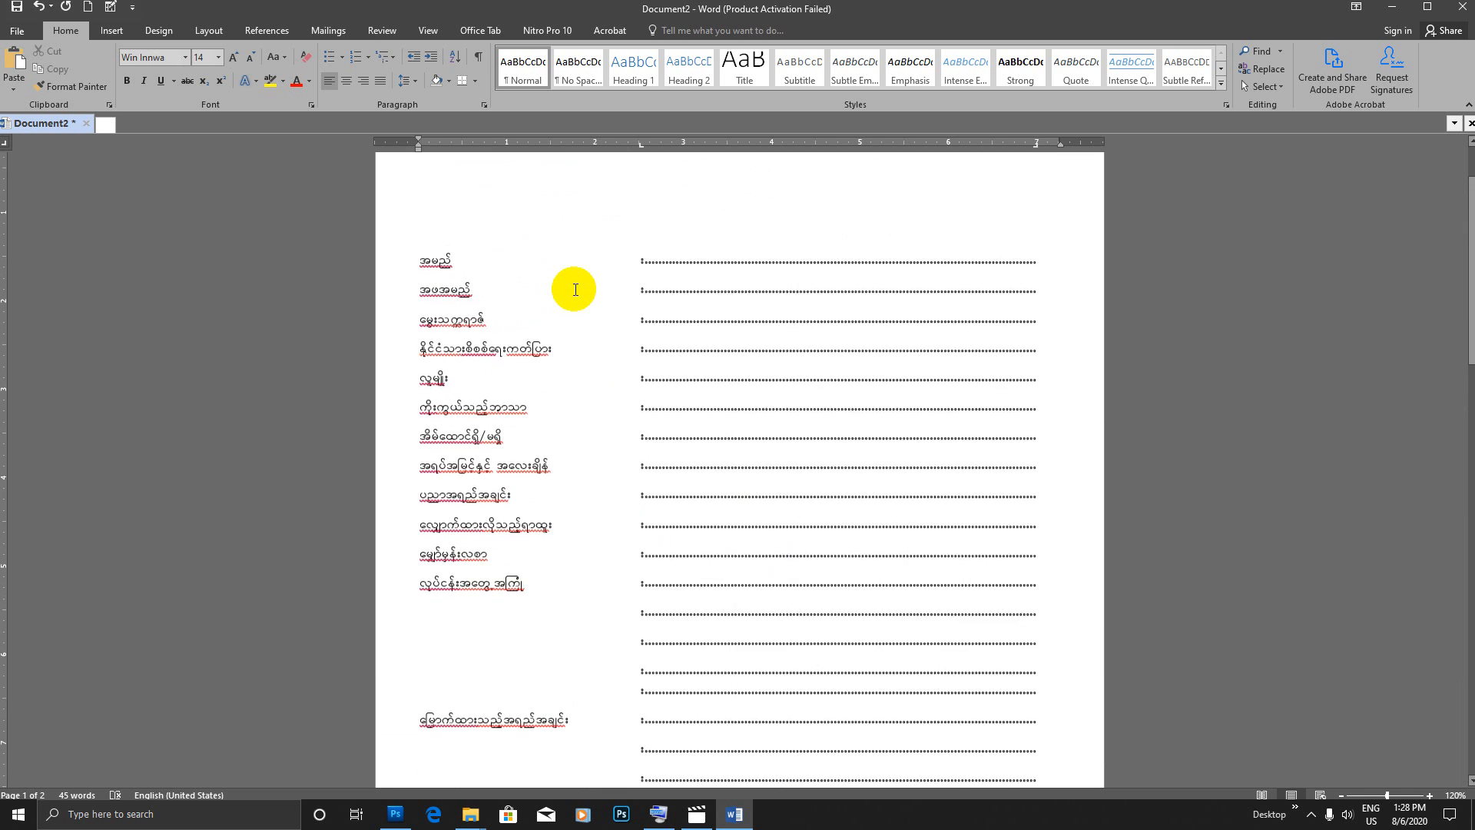
pyautogui.scroll(-11, 569, 329)
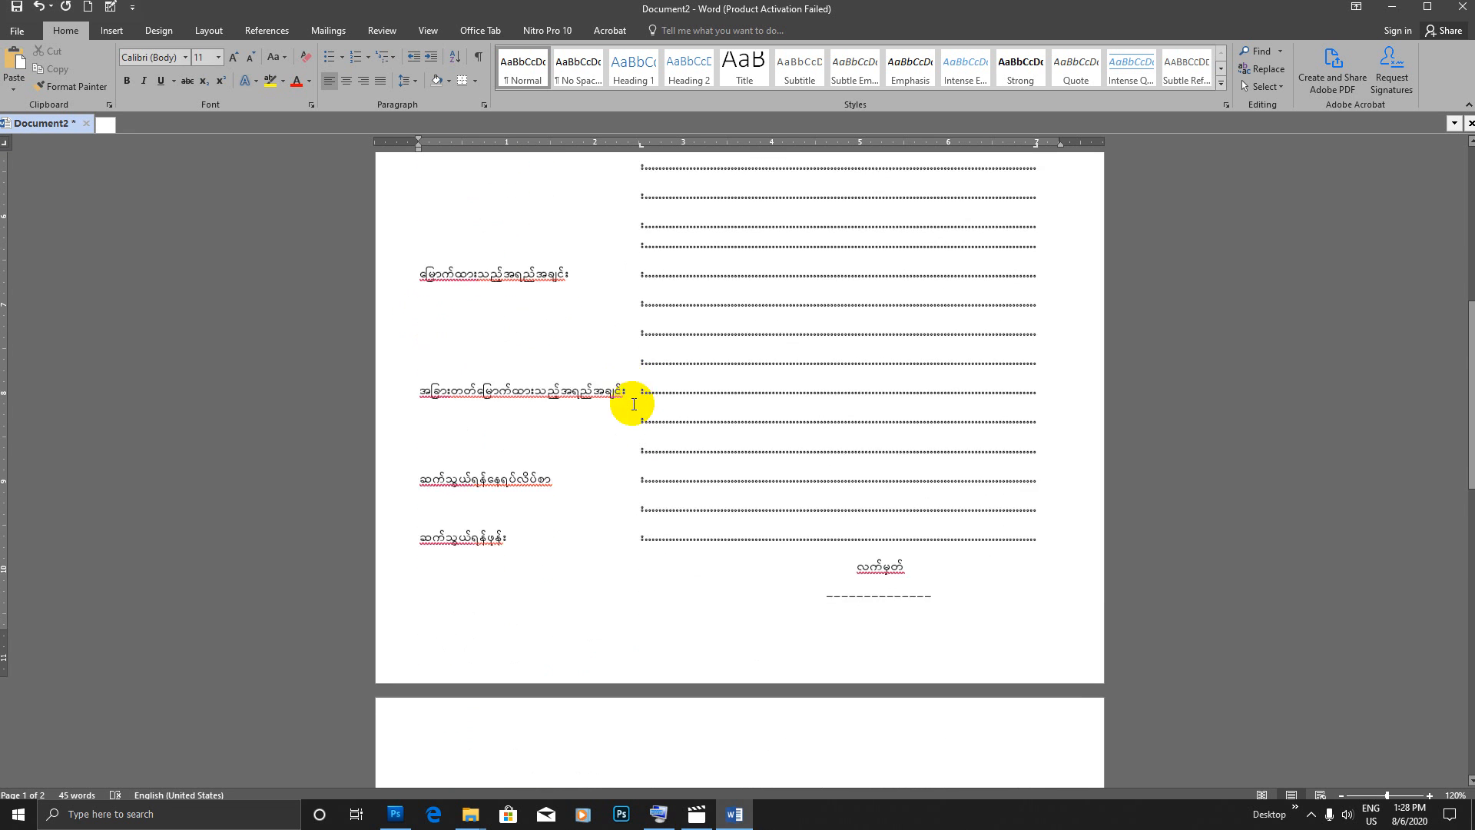
pyautogui.click(627, 447)
pyautogui.hotkey('ctrl', 'v')
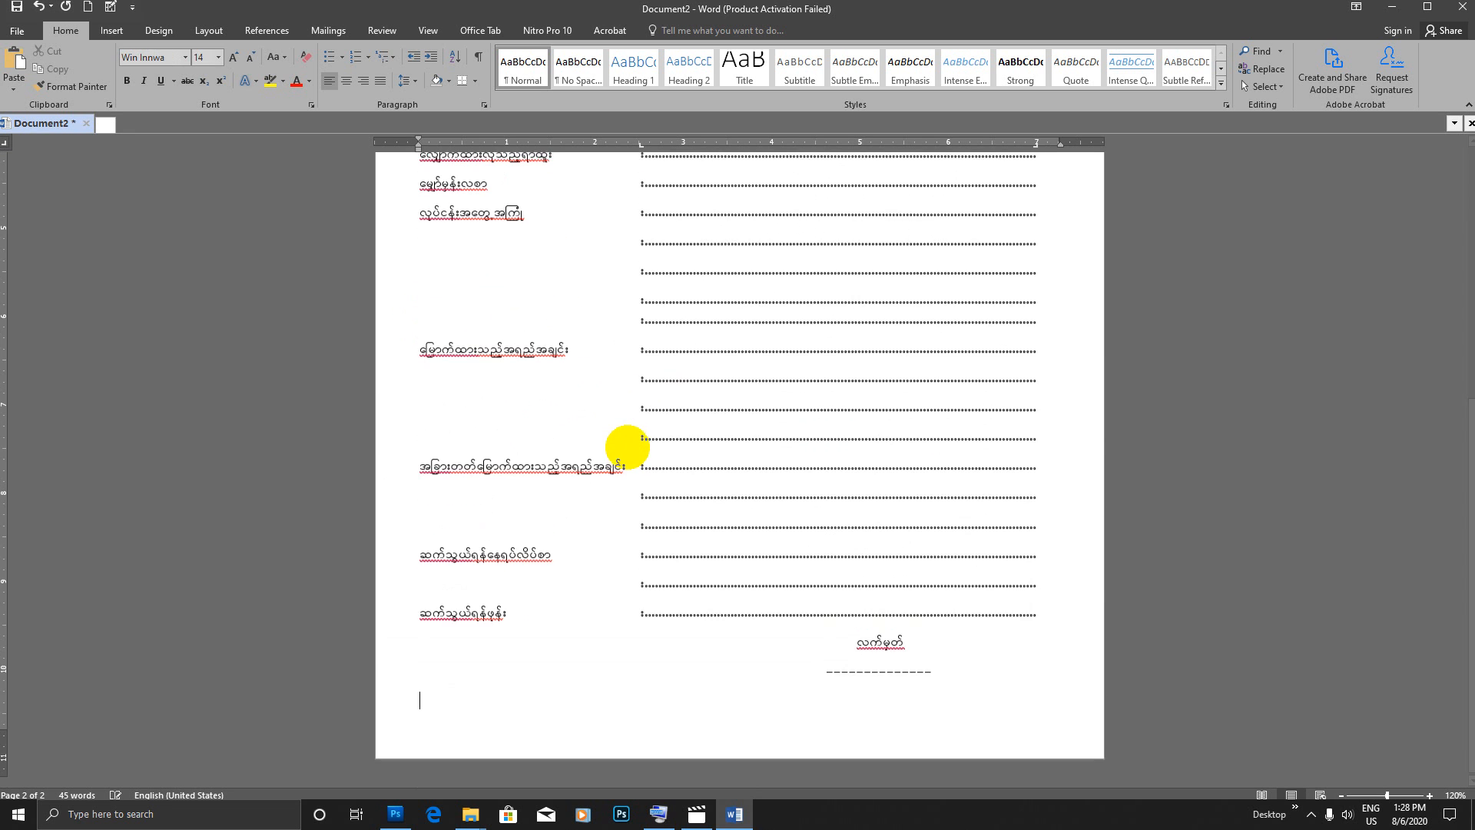
pyautogui.scroll(4, 661, 445)
pyautogui.hotkey('ctrl', 'z')
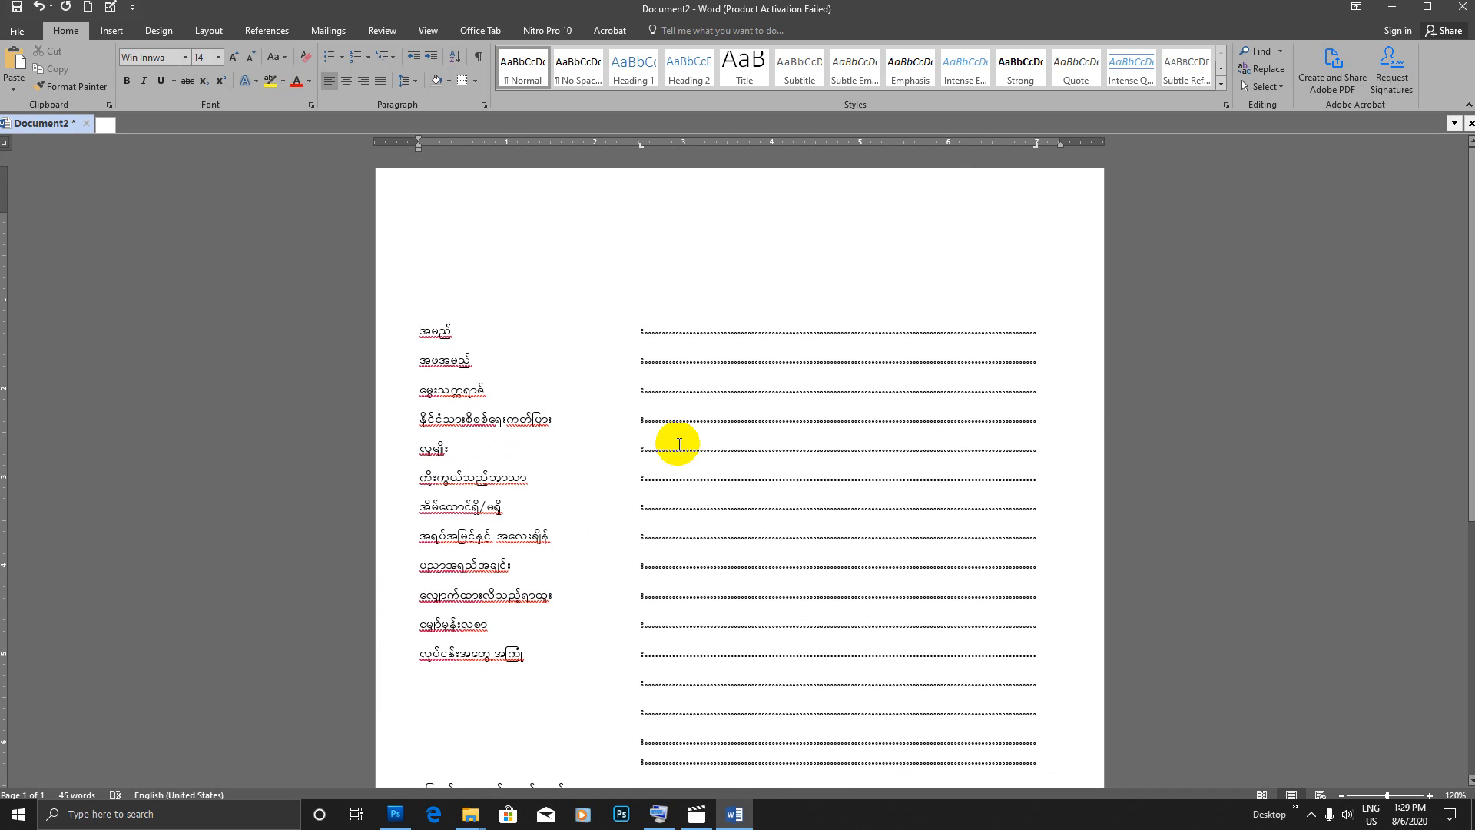
# Step: Remove one empty paragraph above the အမည် line and set the remaining empty title line to Win Innwa, size 14
pyautogui.click(437, 275)
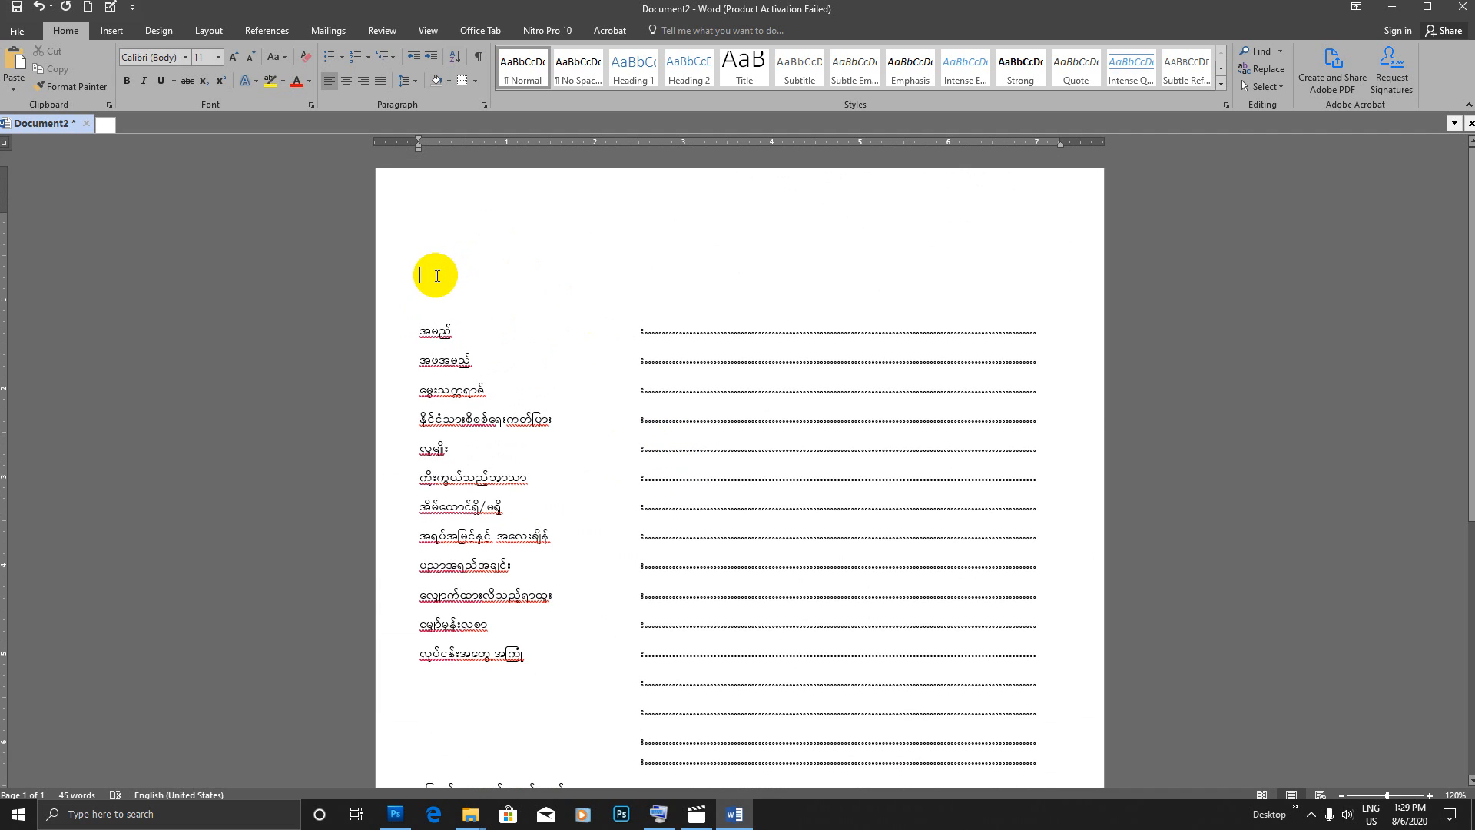
pyautogui.press('BackSpace')
pyautogui.press('BackSpace')
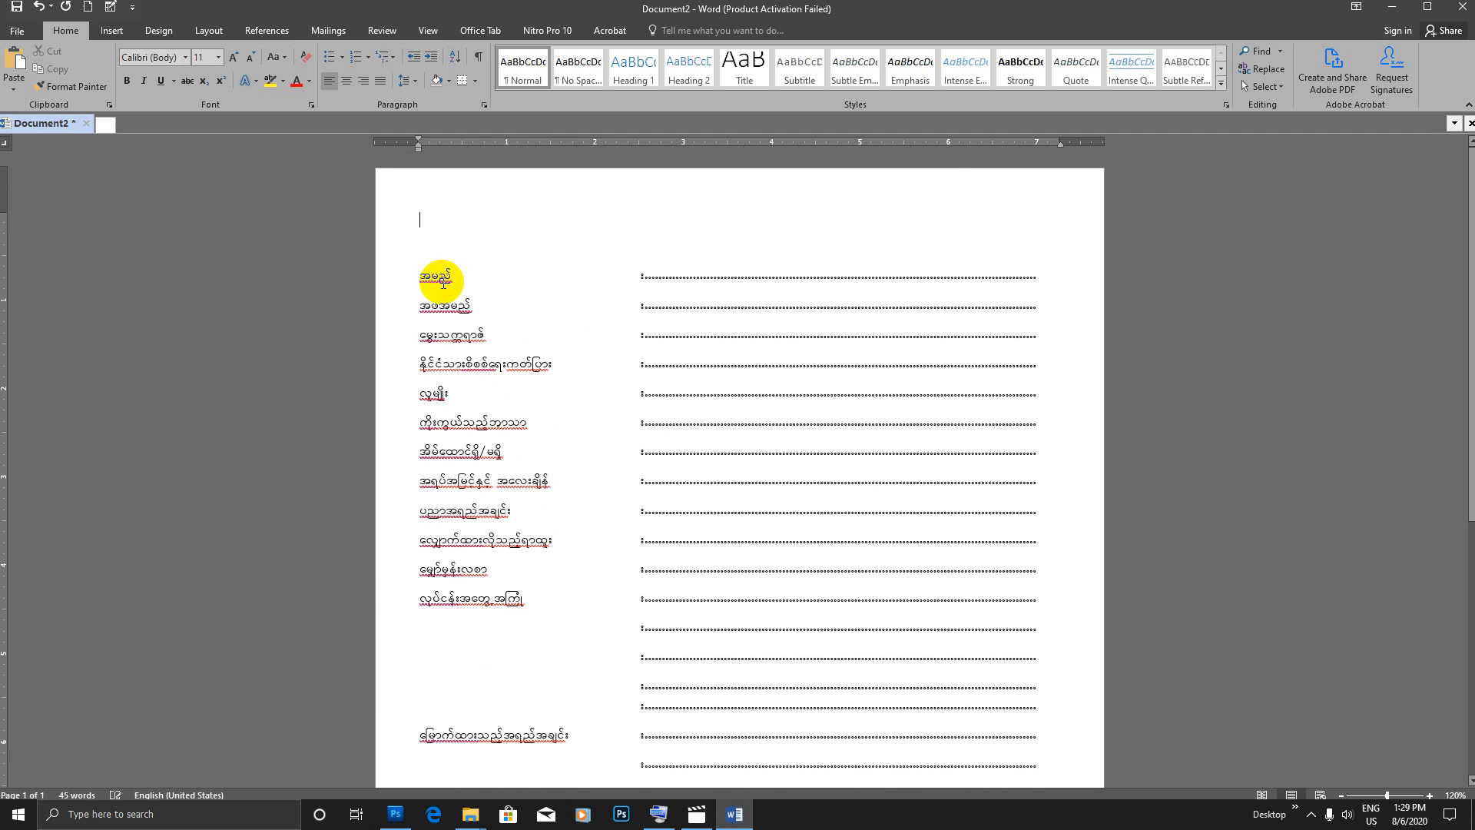
pyautogui.write('udk')
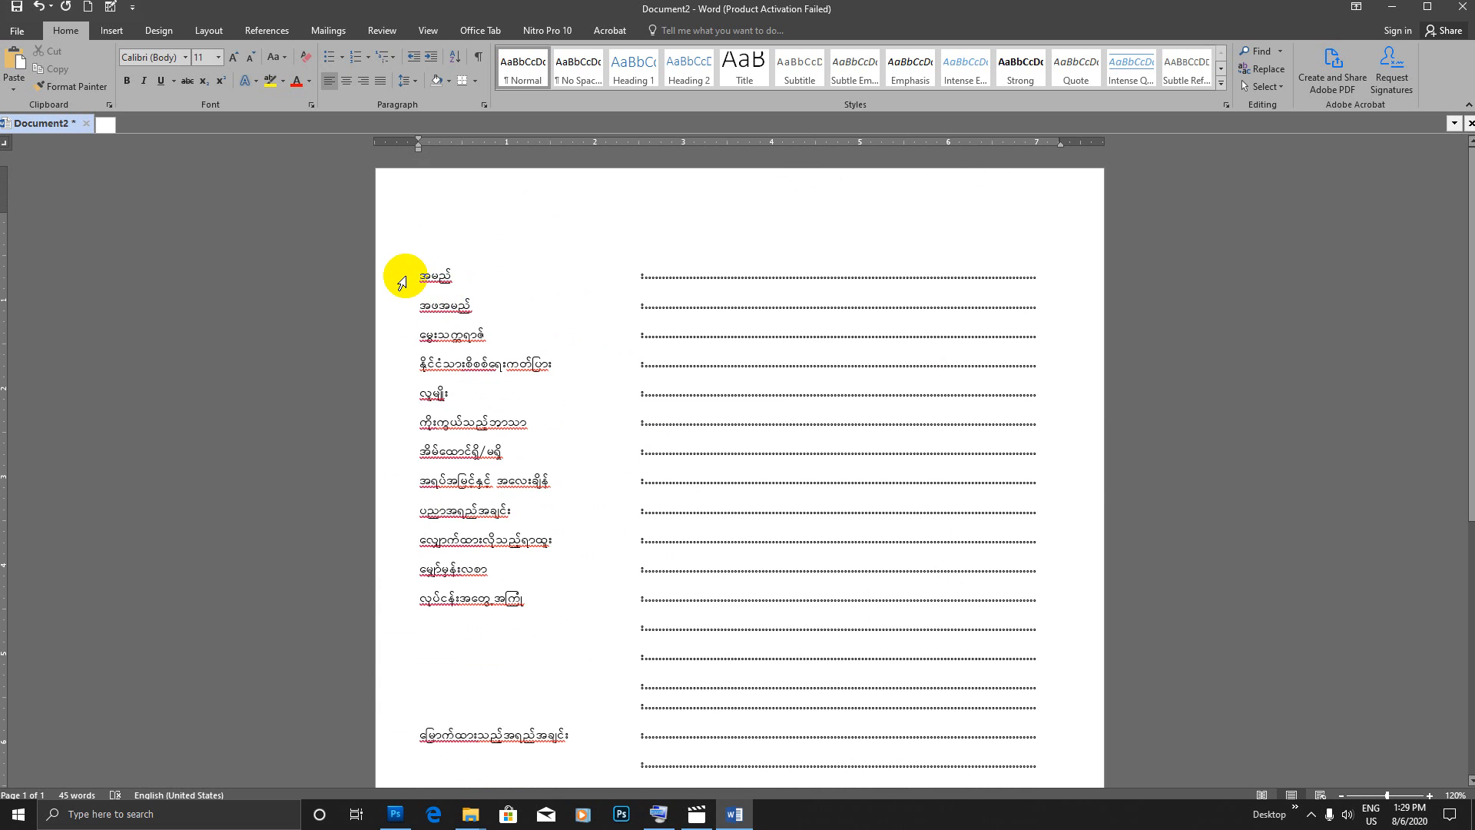
pyautogui.hotkey('ctrl', 'z')
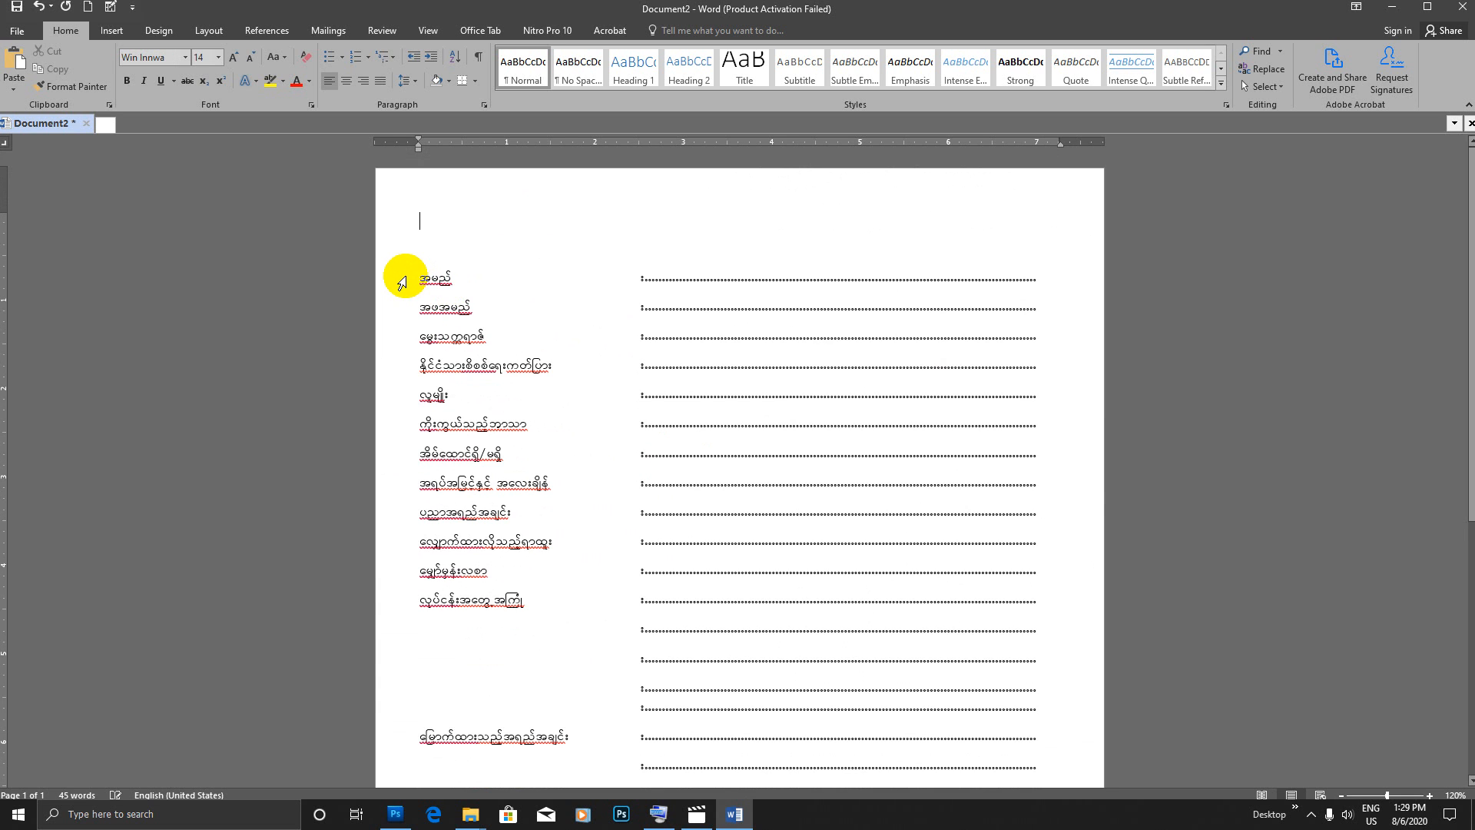
# Step: Show the on-screen keyboard and try switching the empty title line to Times New Roman 12 and back to Win Innwa 14
pyautogui.click(658, 814)
pyautogui.click(376, 674)
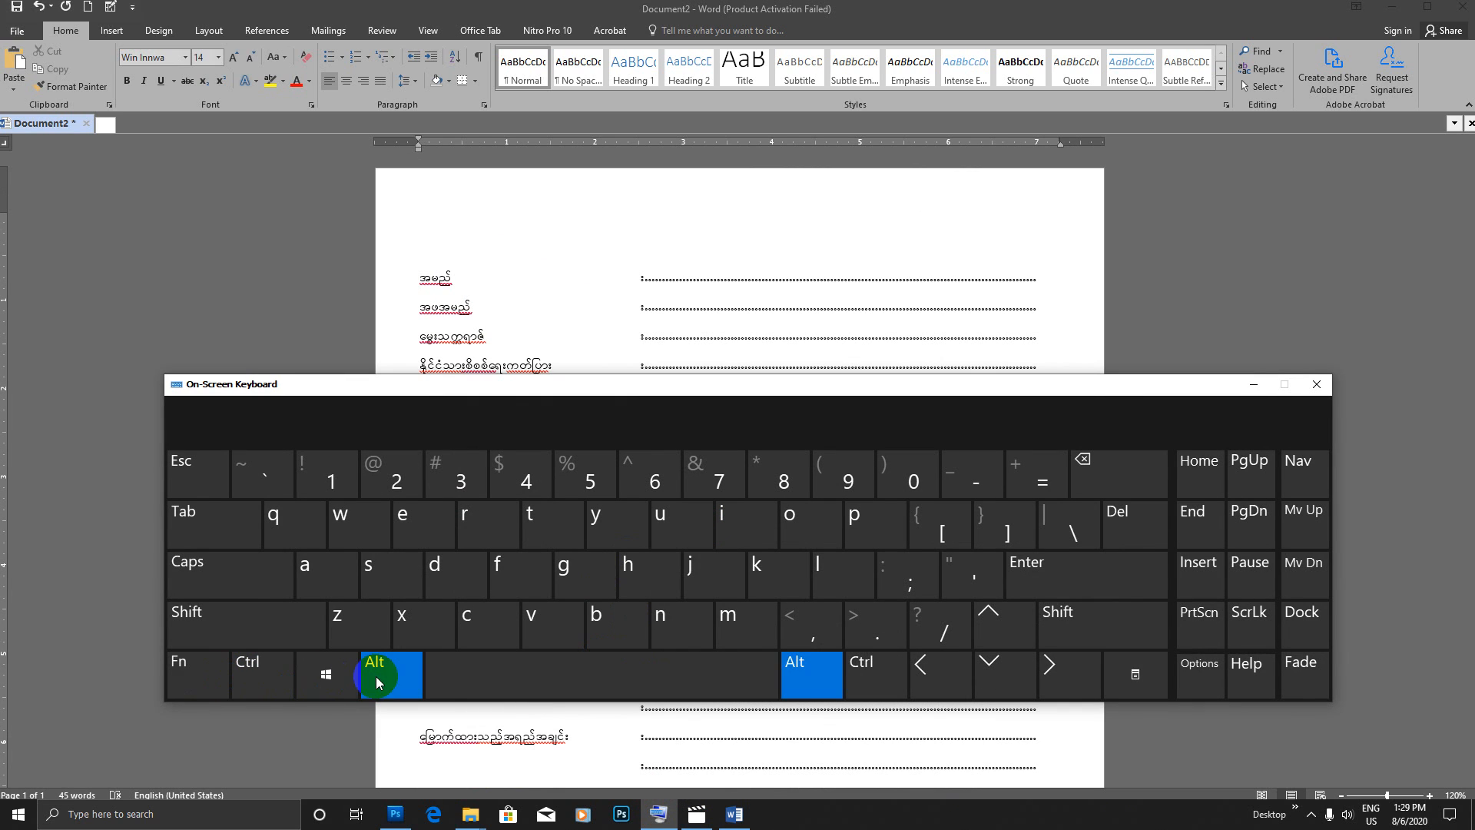
pyautogui.click(799, 682)
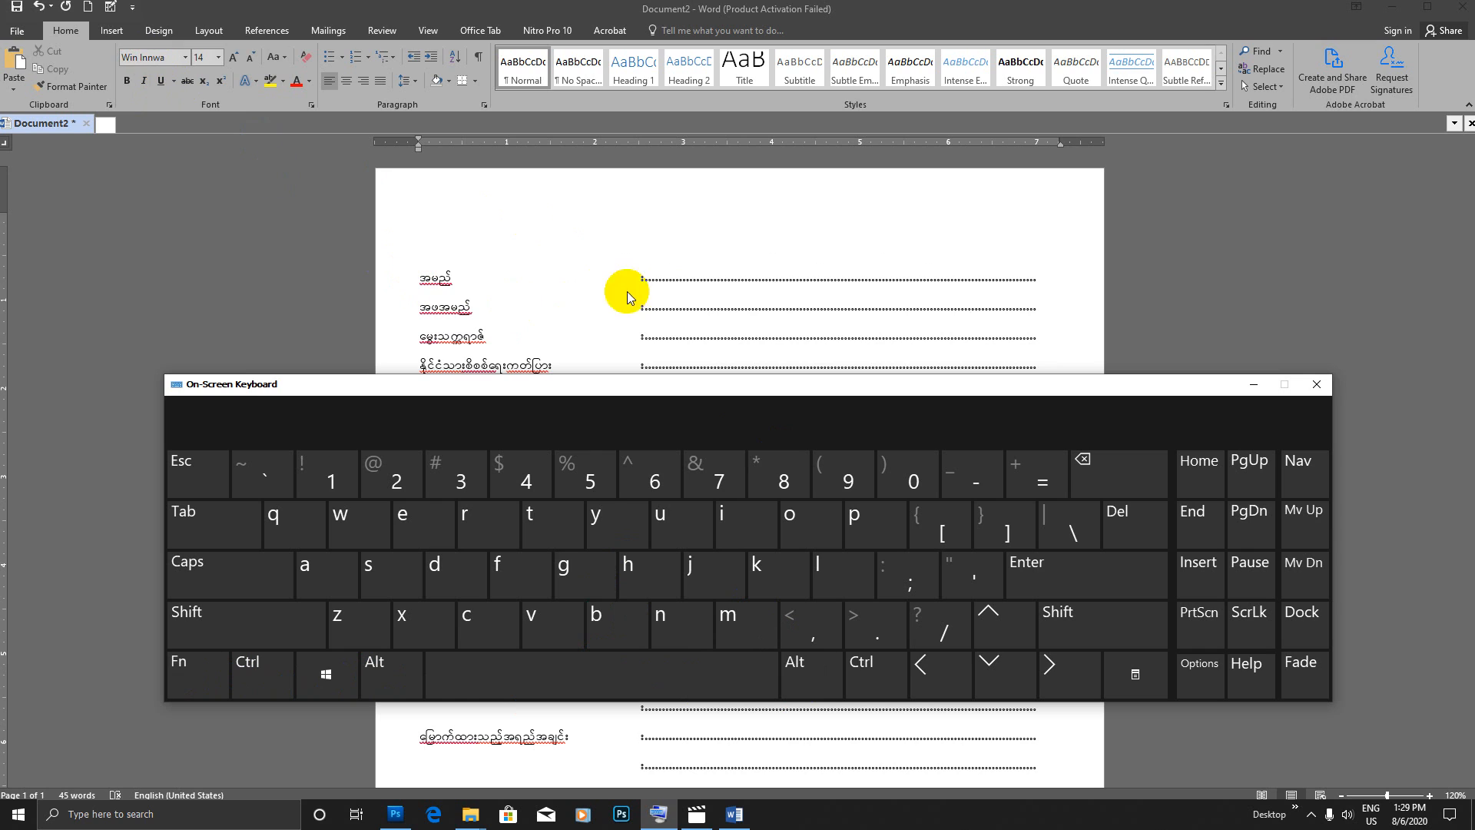
pyautogui.click(388, 679)
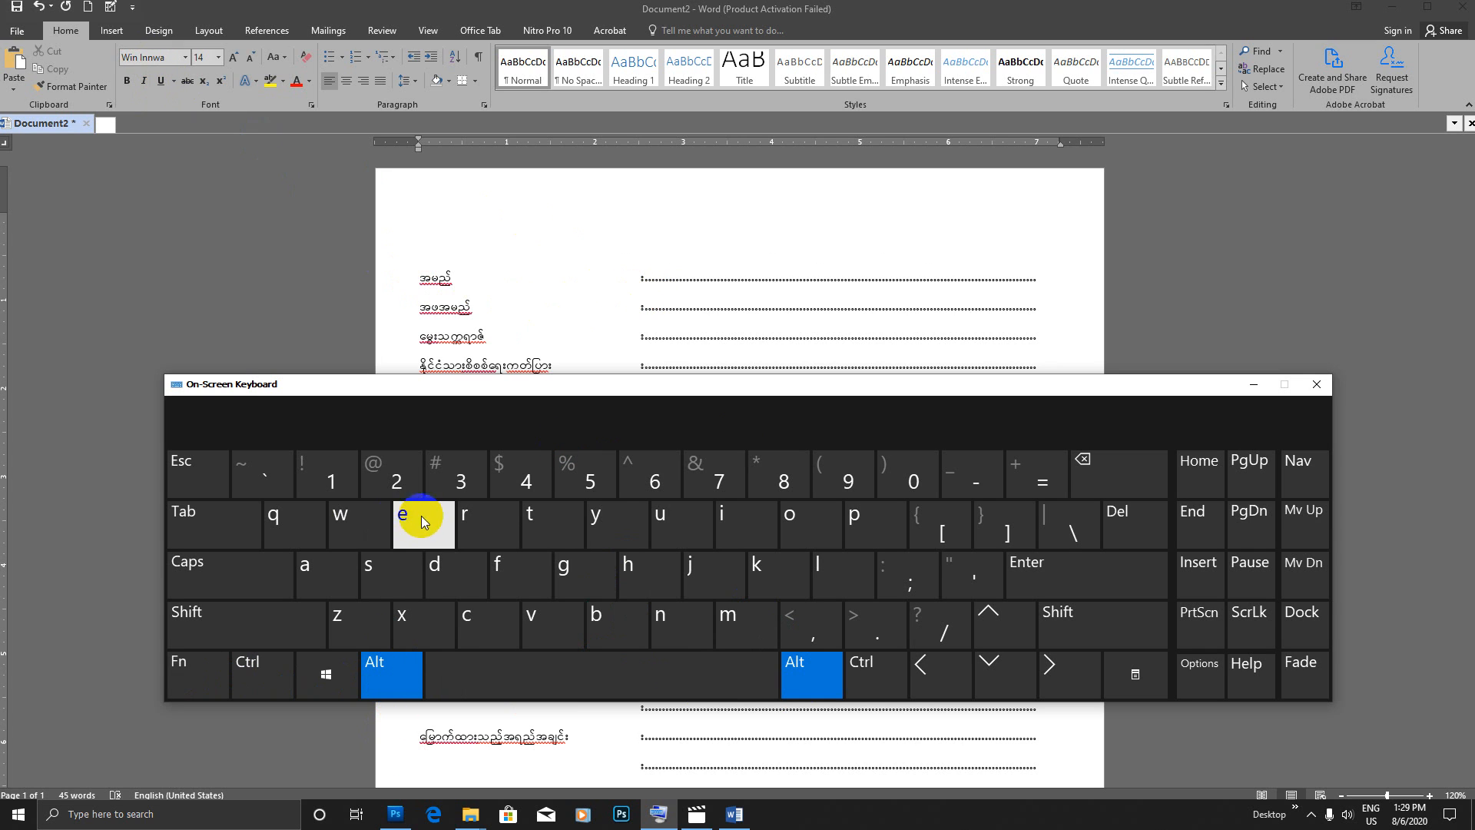
pyautogui.click(412, 521)
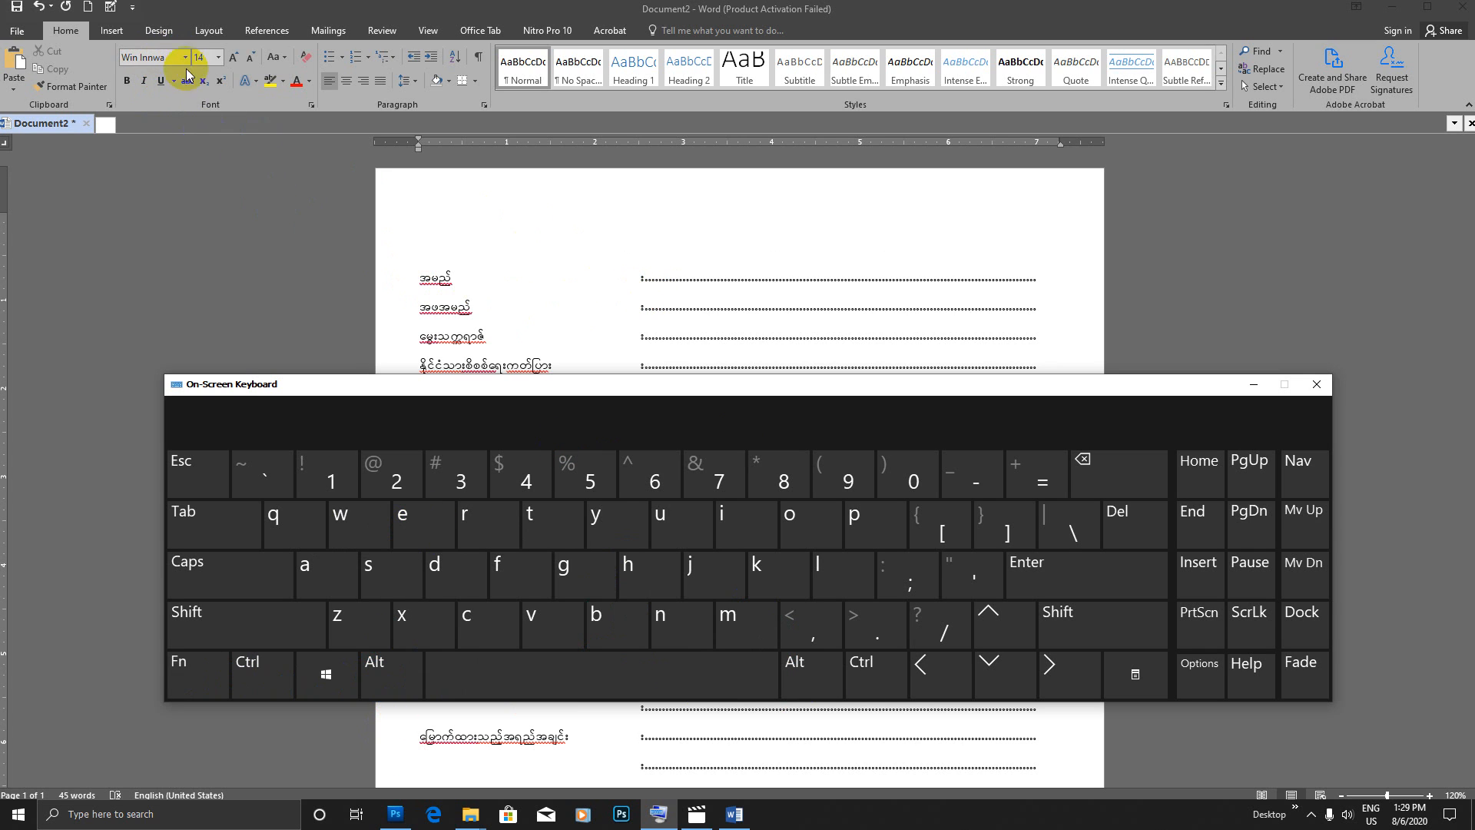
pyautogui.click(583, 230)
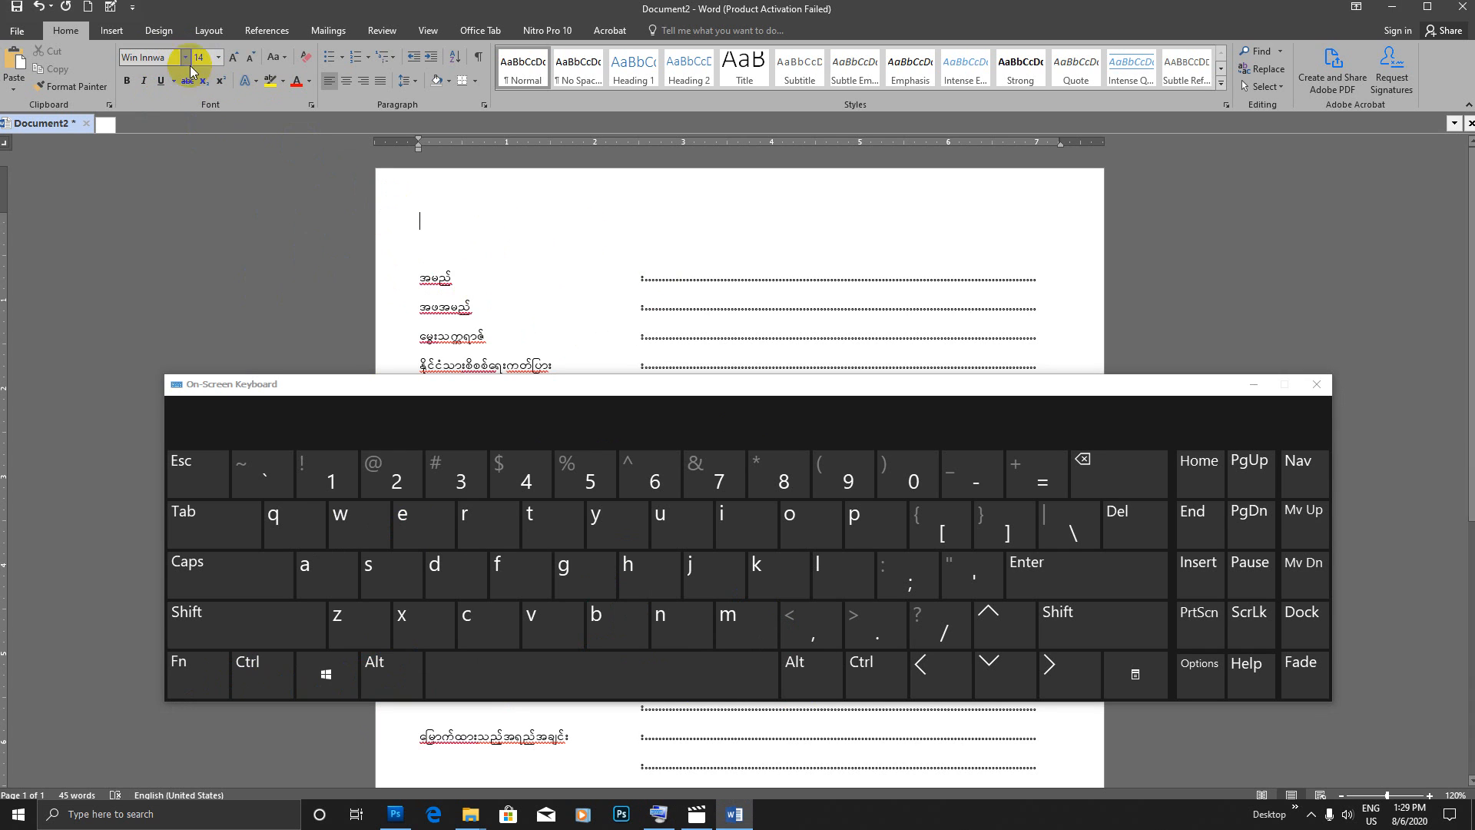
pyautogui.click(388, 680)
pyautogui.click(412, 535)
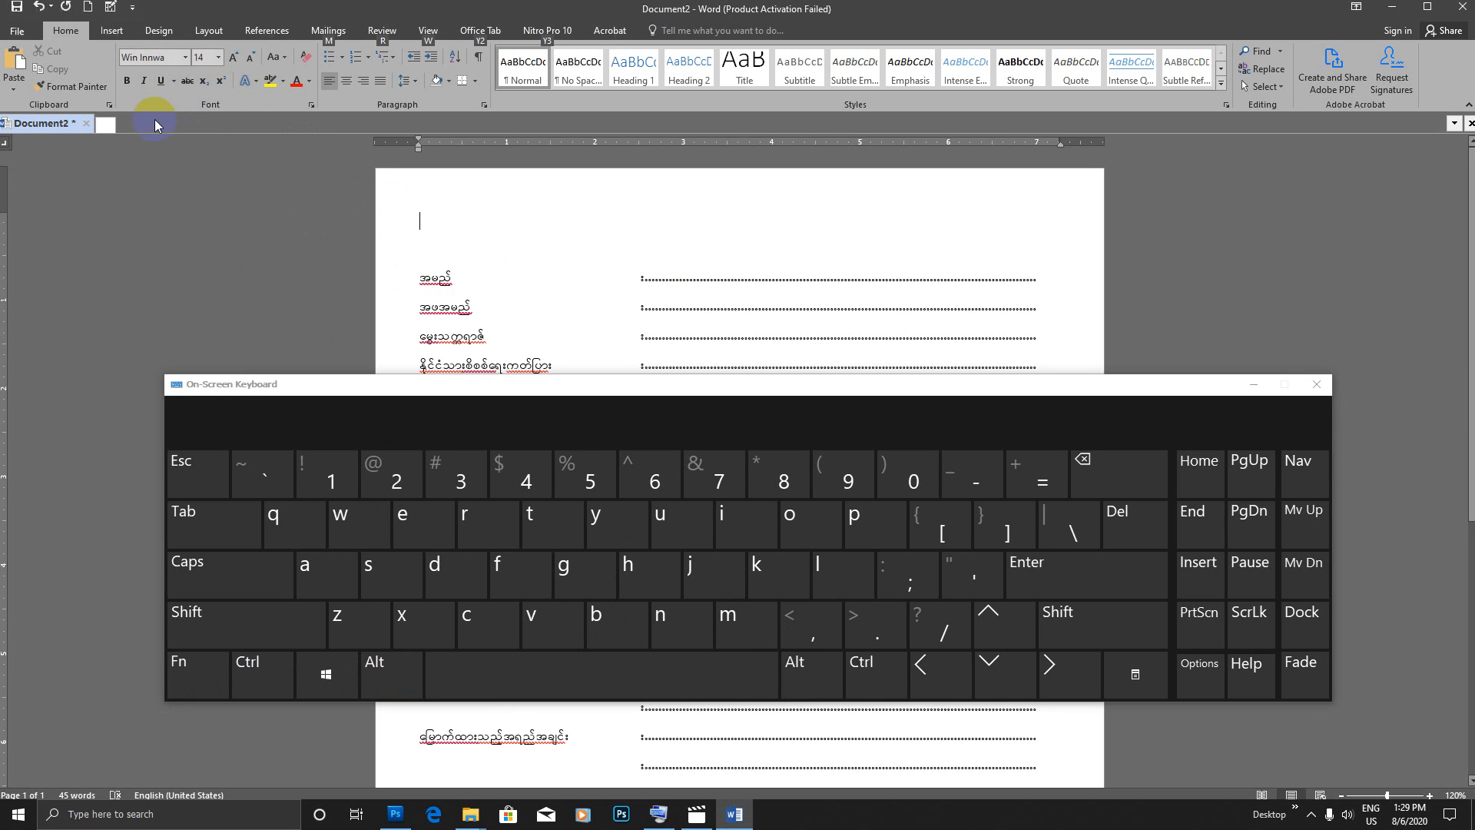
pyautogui.click(462, 219)
pyautogui.hotkey('alt', 'e')
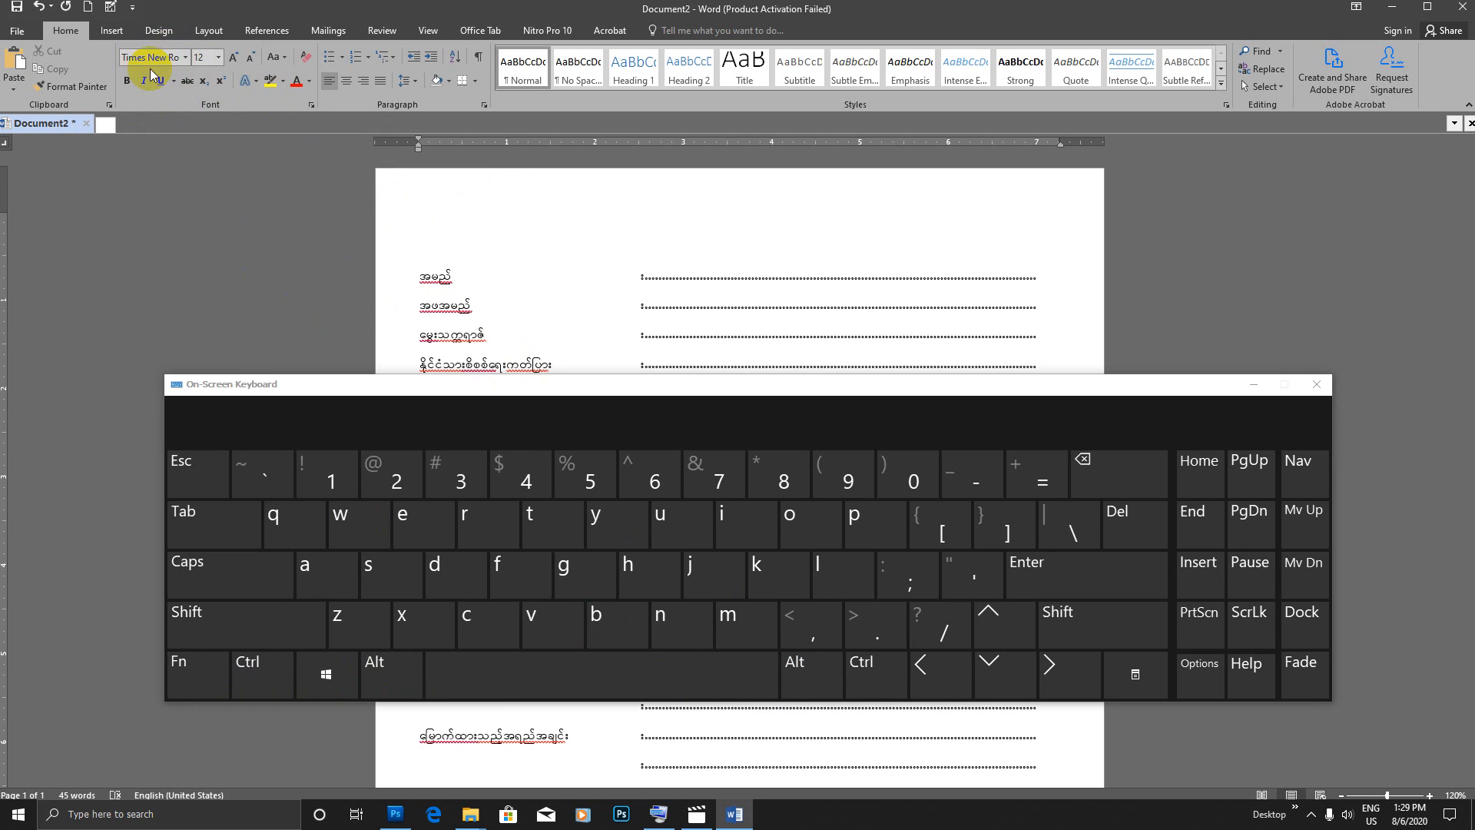
pyautogui.hotkey('alt', 'm')
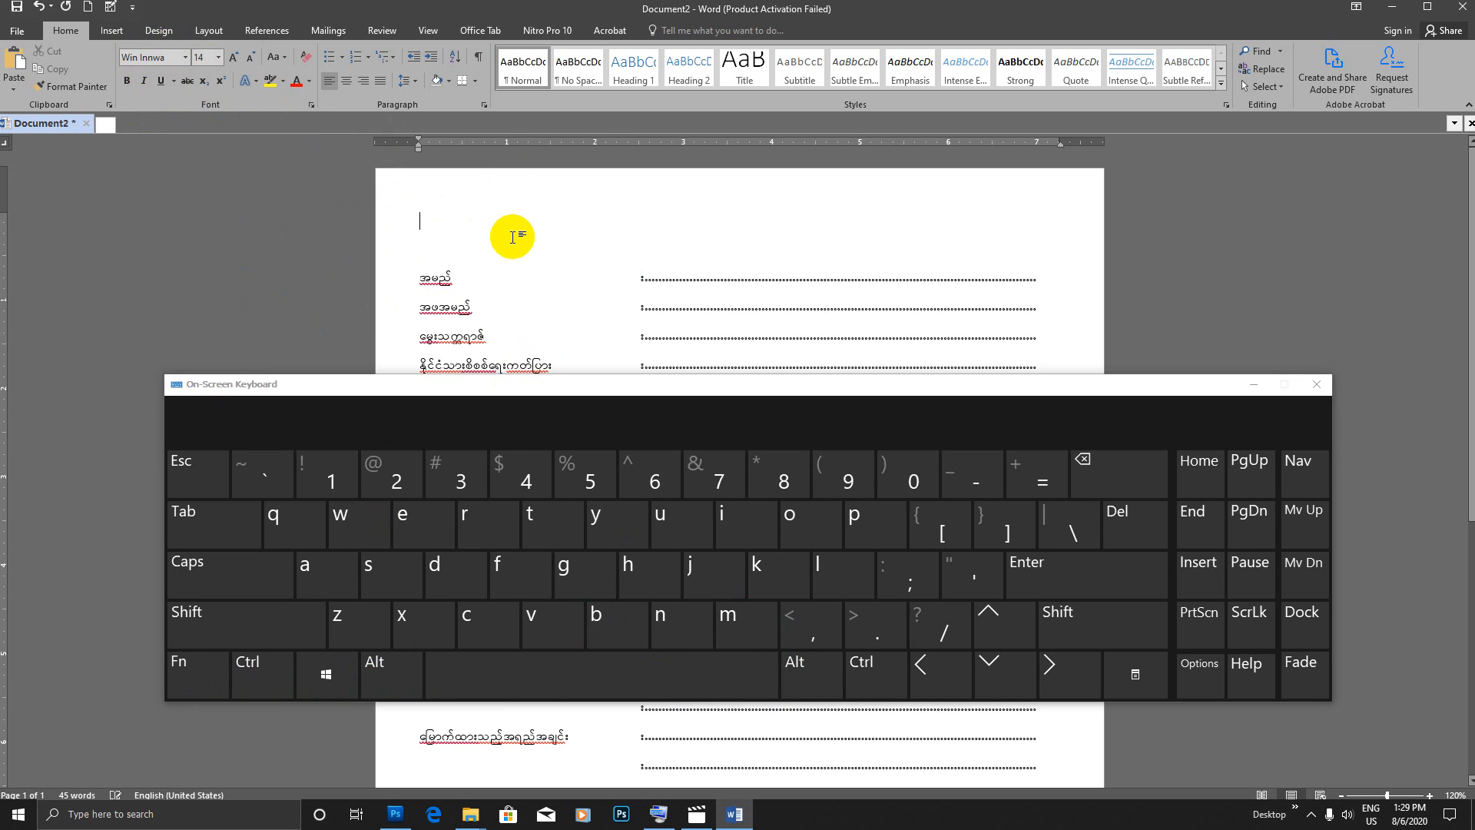
# Step: Enter the form title ကိုယ်ရေးရာဇဝင်အကျဉ်း on the empty line above the အမည် line
pyautogui.write('udk,fa&')
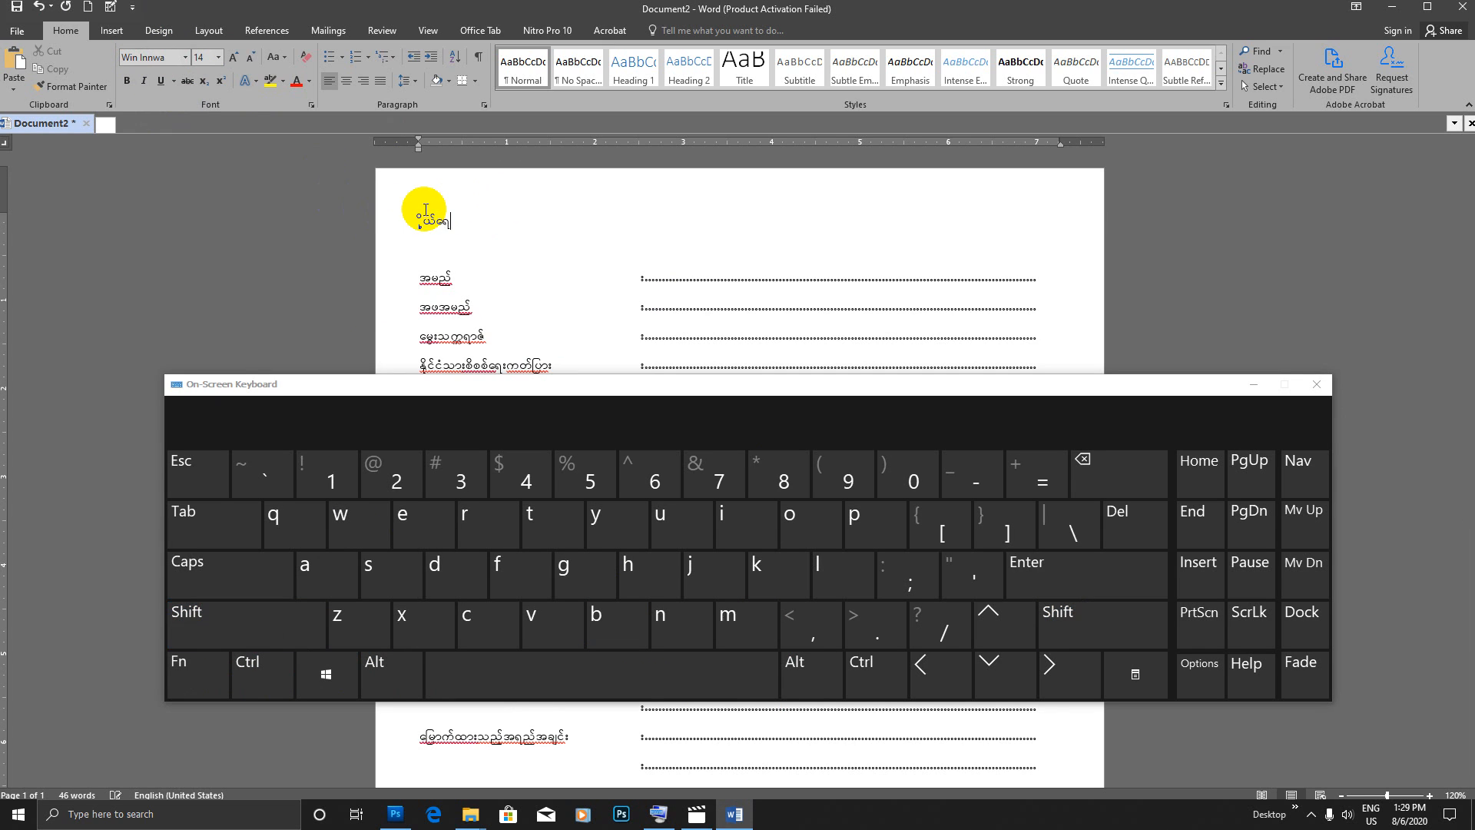
pyautogui.write('&Z')
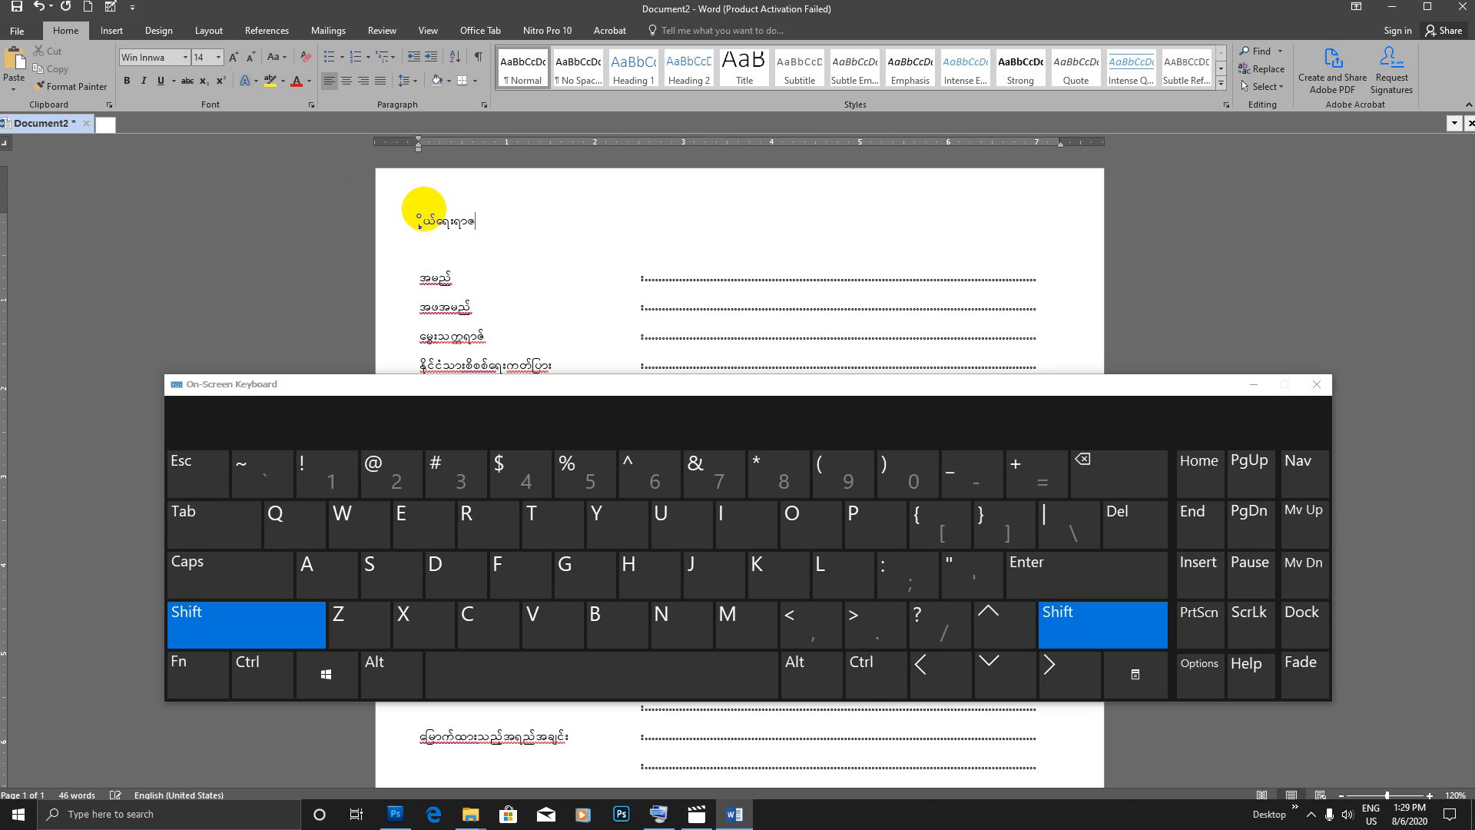
pyautogui.write('B')
pyautogui.press('BackSpace')
pyautogui.press('BackSpace')
pyautogui.write('0iftusOf;')
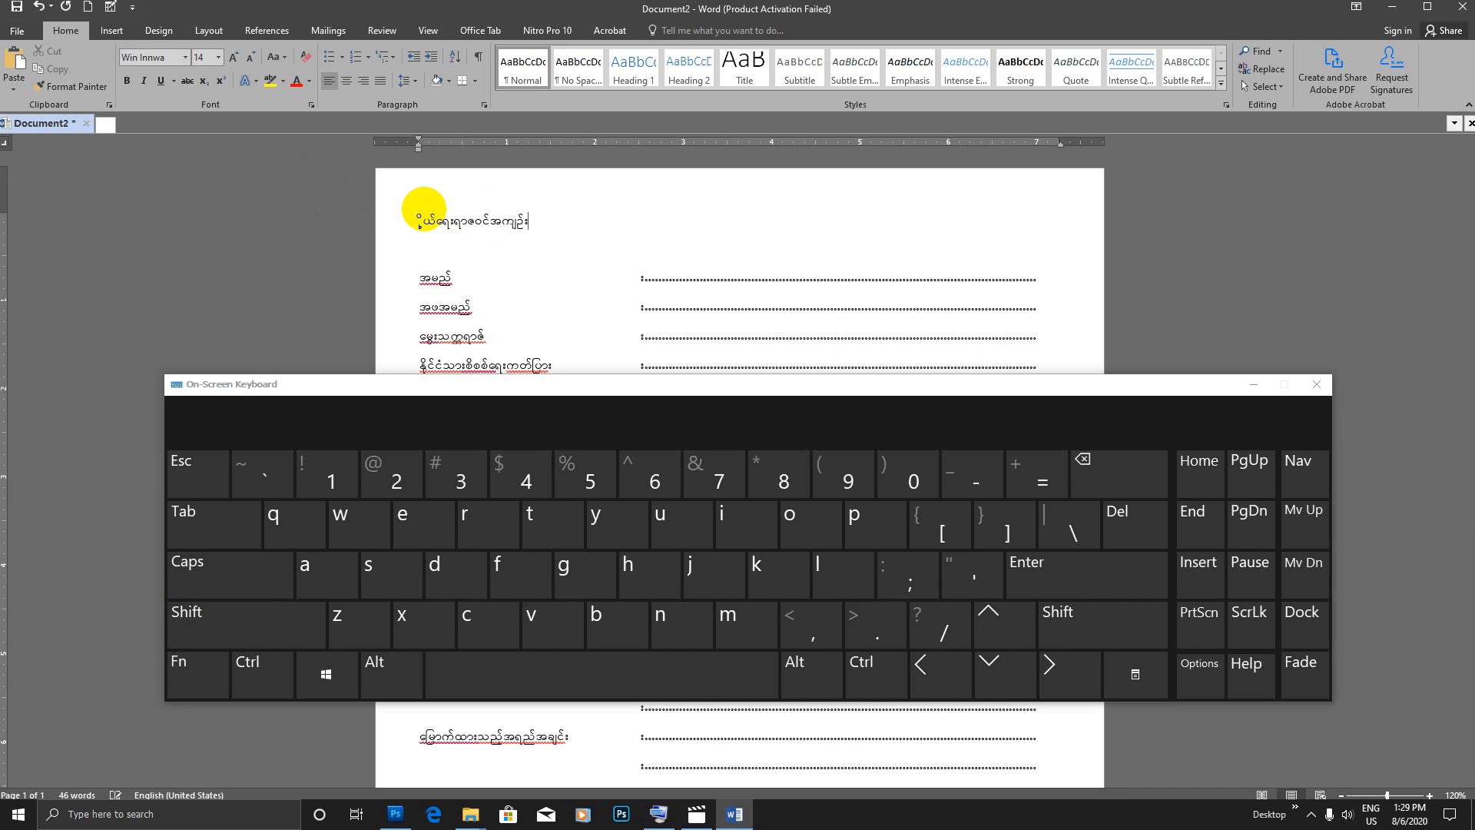
# Step: Enlarge the title text to 36 pt and centre it on the page
pyautogui.moveTo(528, 222); pyautogui.dragTo(409, 214)
pyautogui.click(233, 59)
pyautogui.click(232, 58)
pyautogui.click(232, 58)
pyautogui.click(233, 58)
pyautogui.click(233, 58)
pyautogui.click(233, 59)
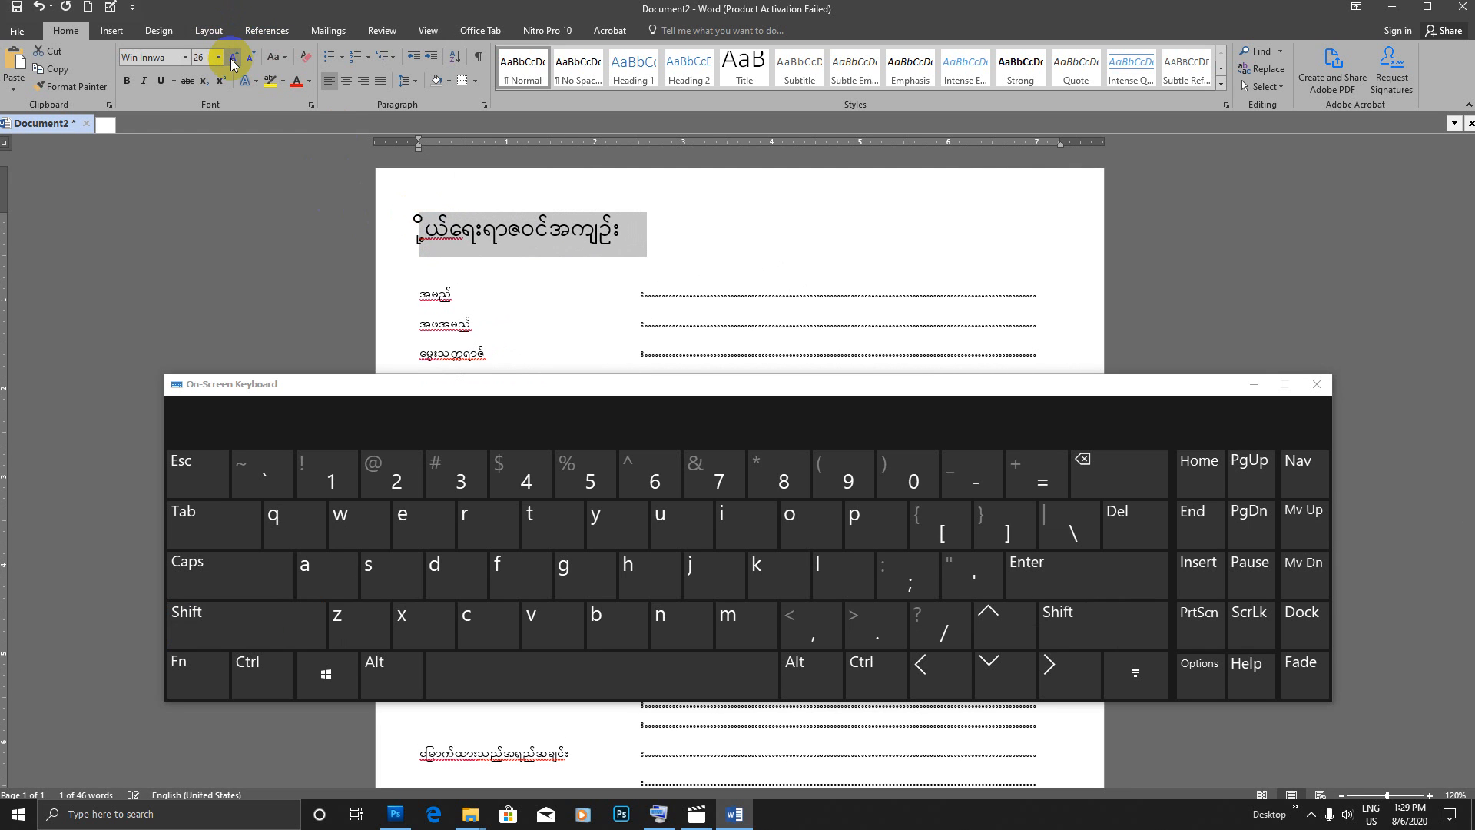
pyautogui.click(233, 58)
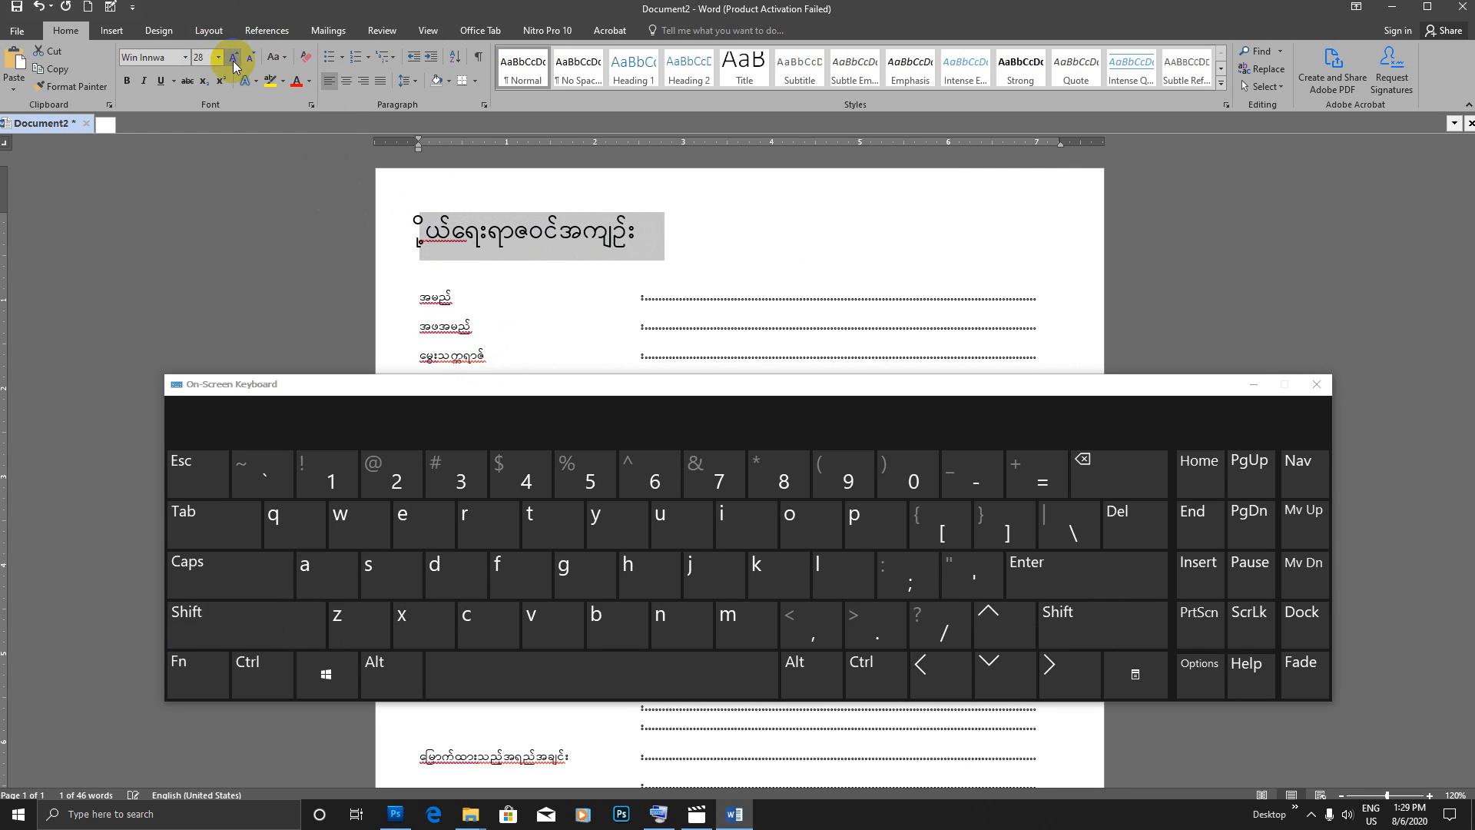
pyautogui.click(233, 58)
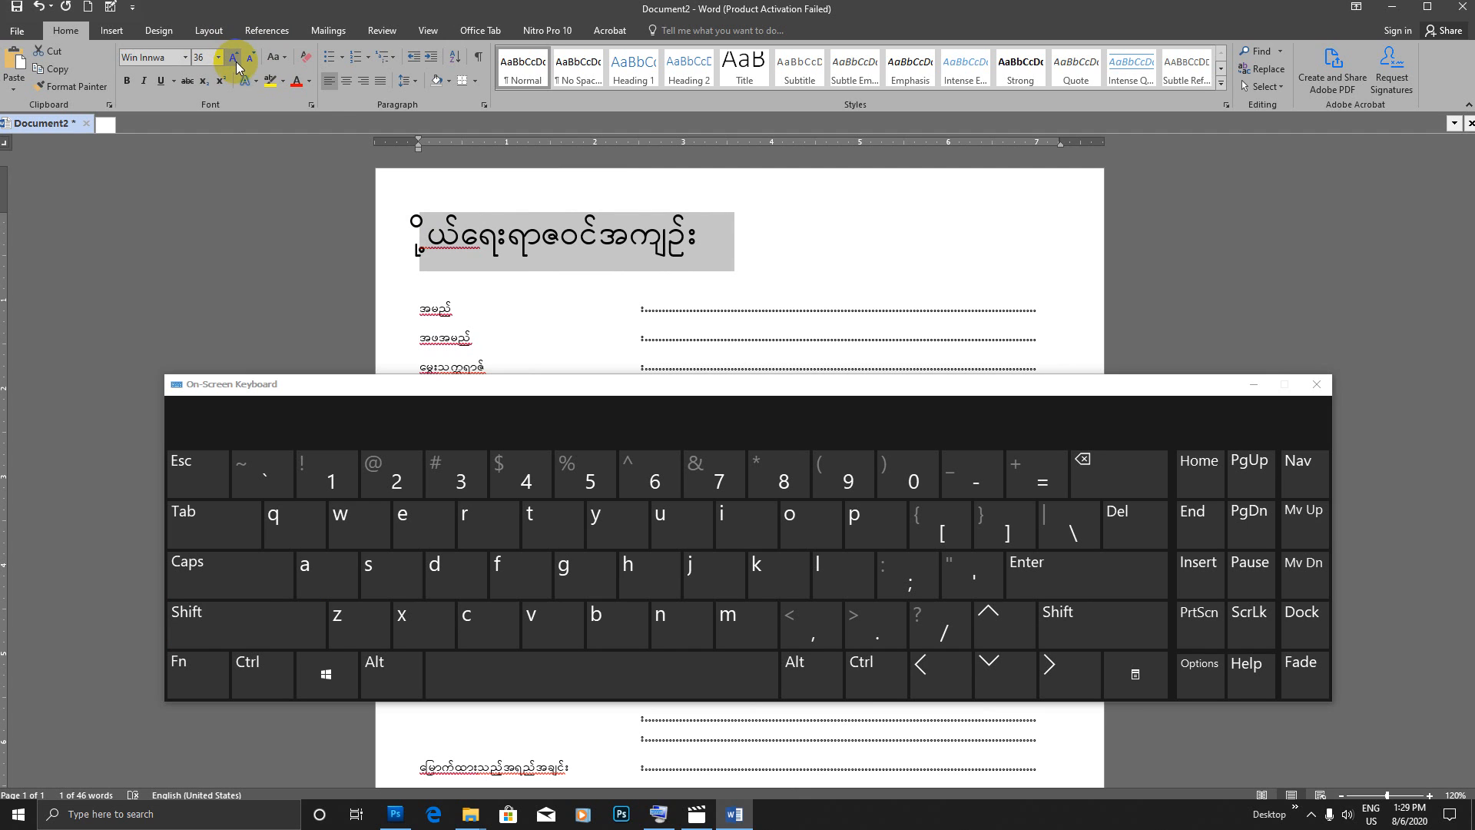
pyautogui.click(346, 81)
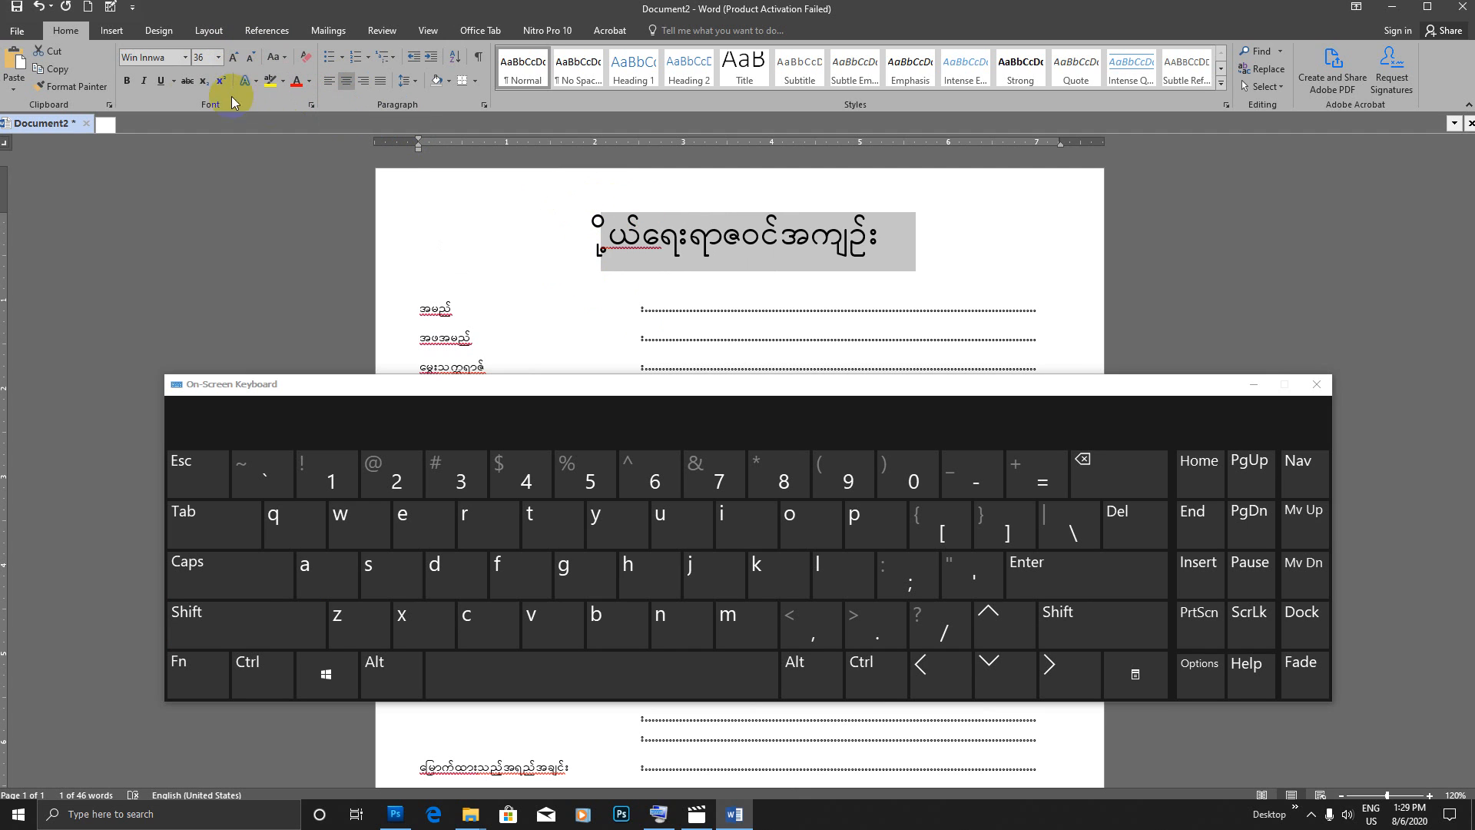
# Step: Correct the first syllable of the title to ကို and underline the whole title
pyautogui.click(611, 238)
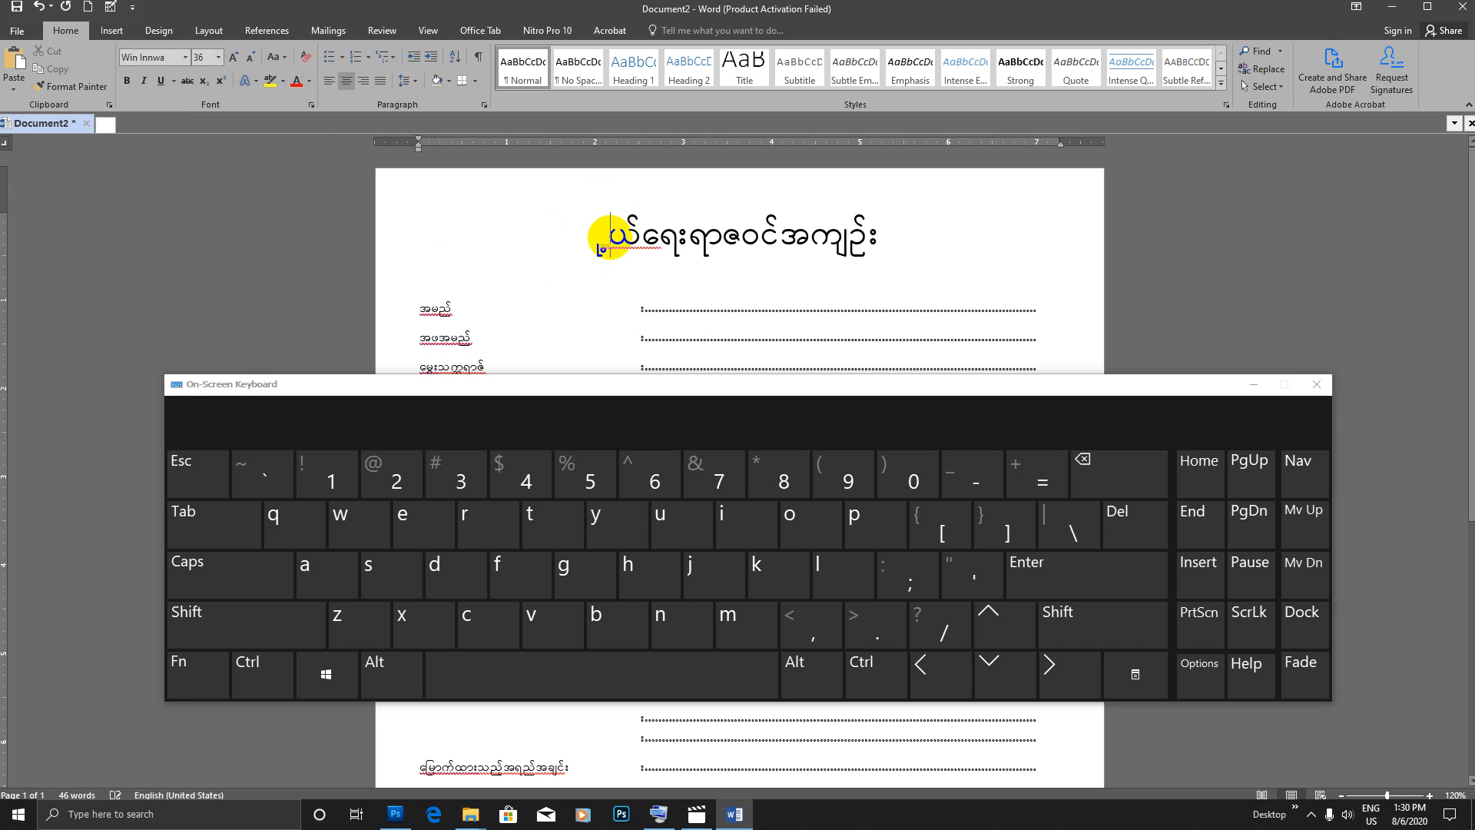
pyautogui.write('udk')
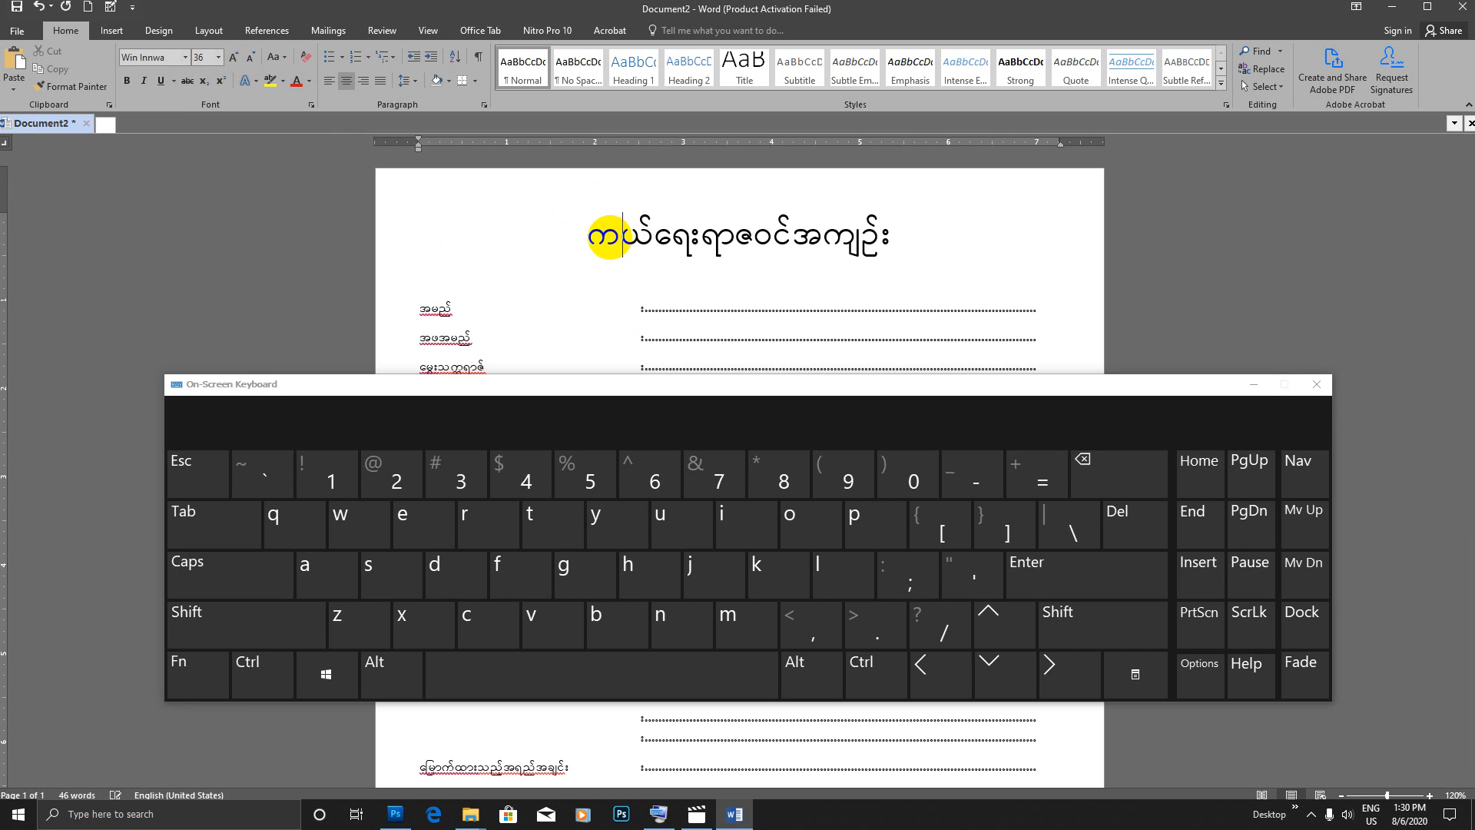
pyautogui.moveTo(607, 238); pyautogui.dragTo(889, 256)
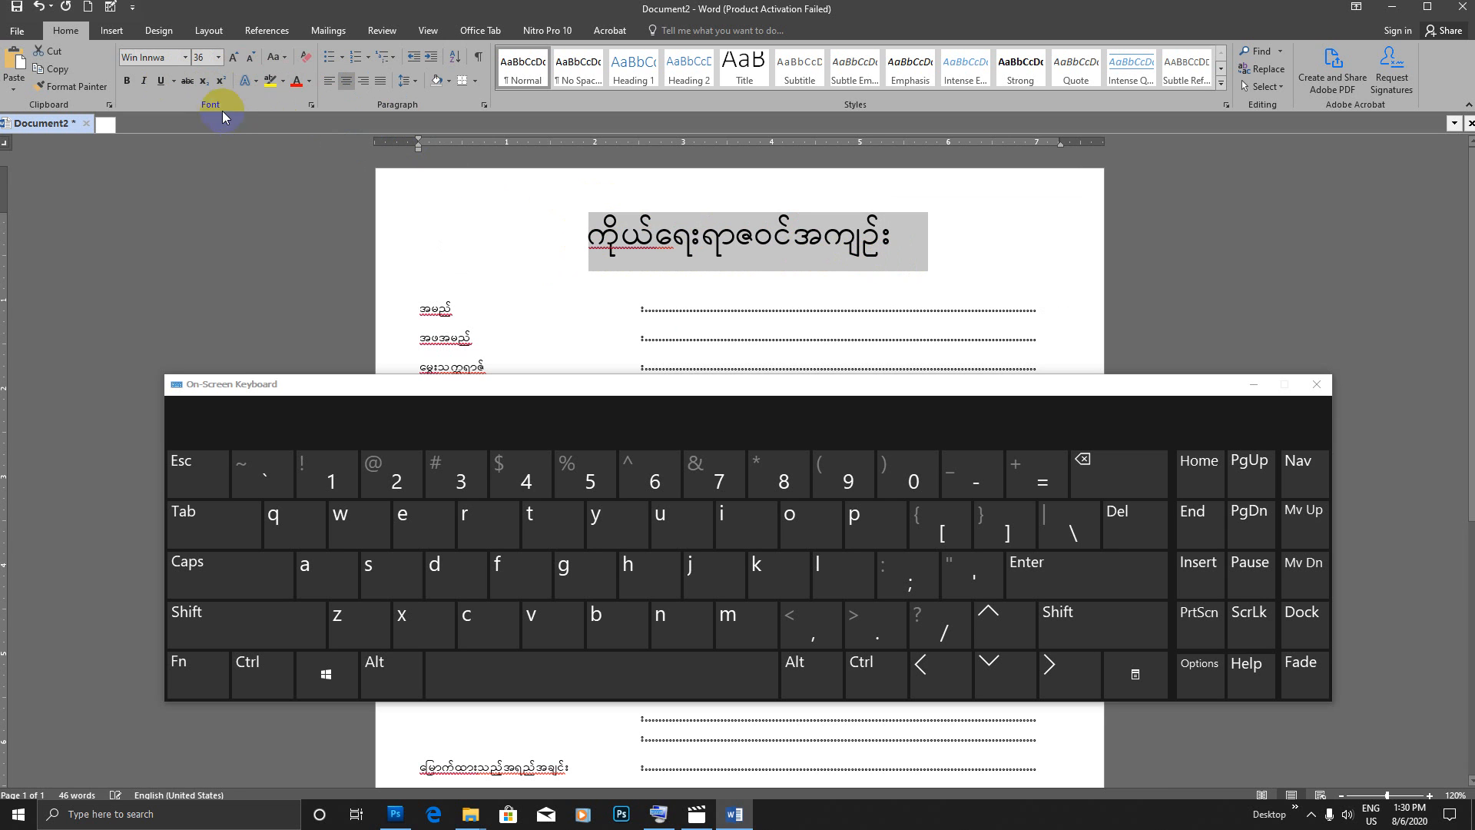
pyautogui.click(164, 81)
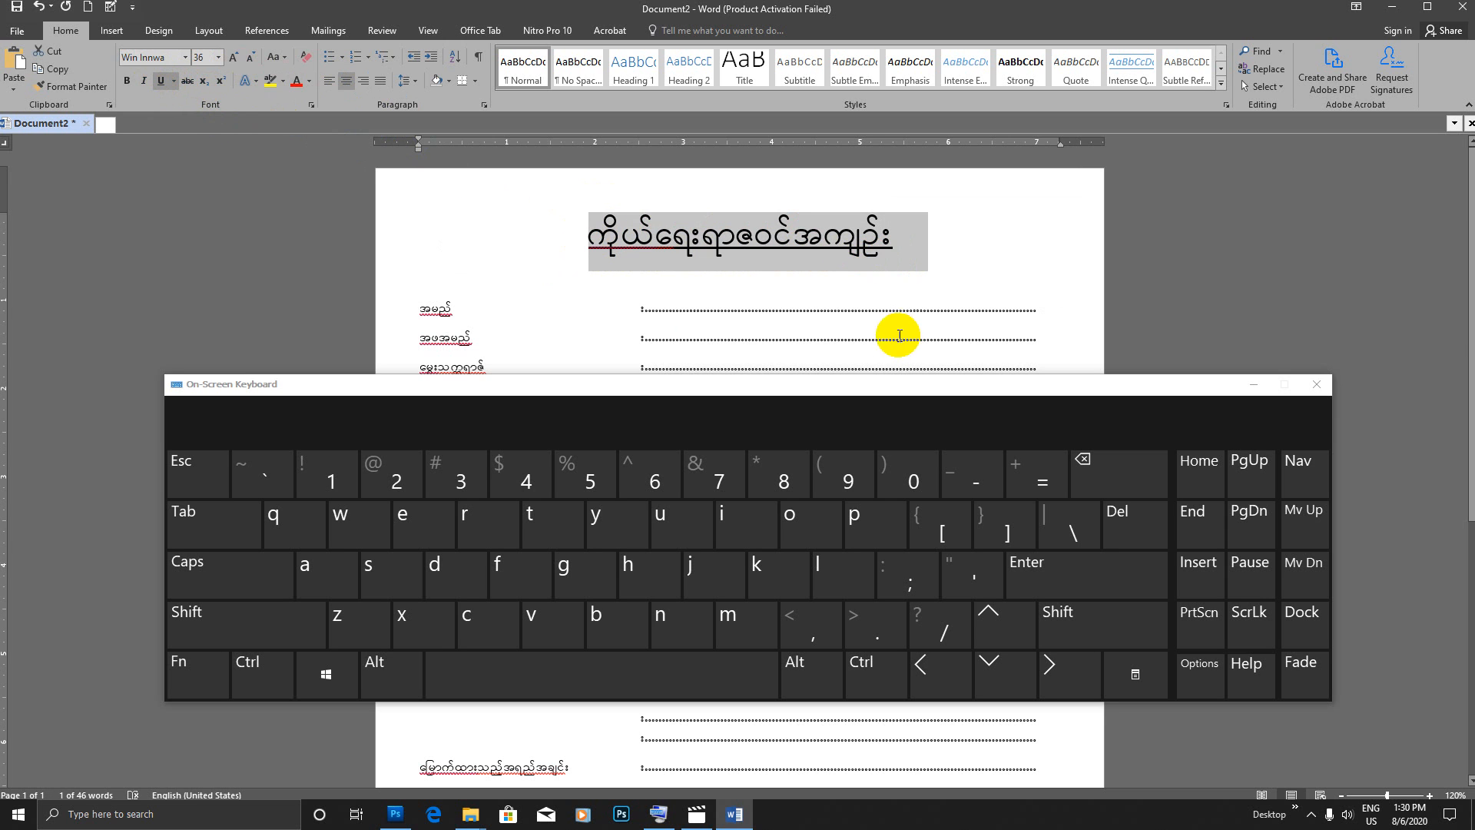
pyautogui.click(905, 244)
# Step: Close the on-screen keyboard and zoom the document out to 80% to review the whole form
pyautogui.scroll(-1, 911, 255)
pyautogui.scroll(1, 911, 255)
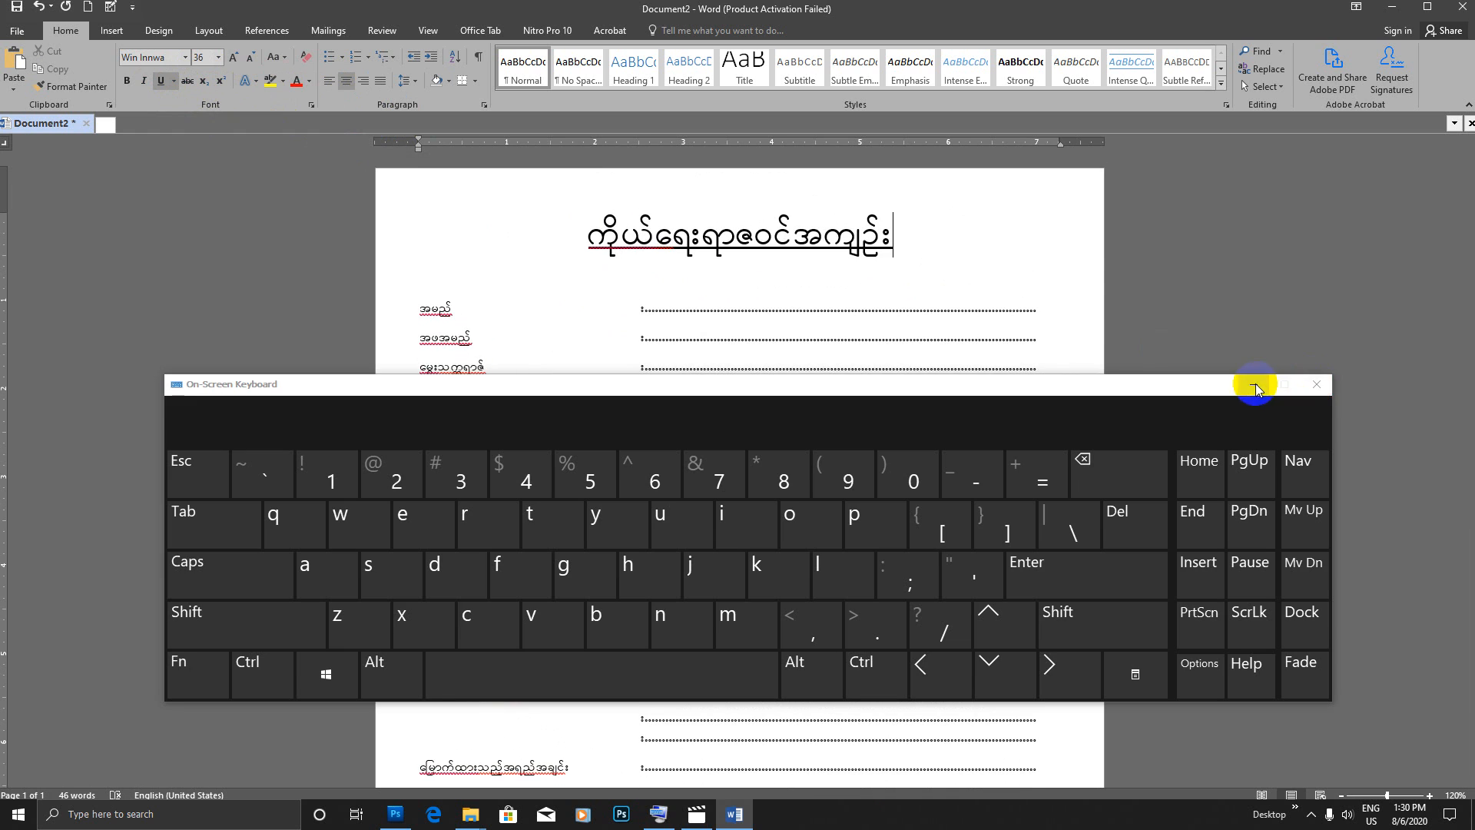
pyautogui.click(1316, 384)
pyautogui.click(1341, 795)
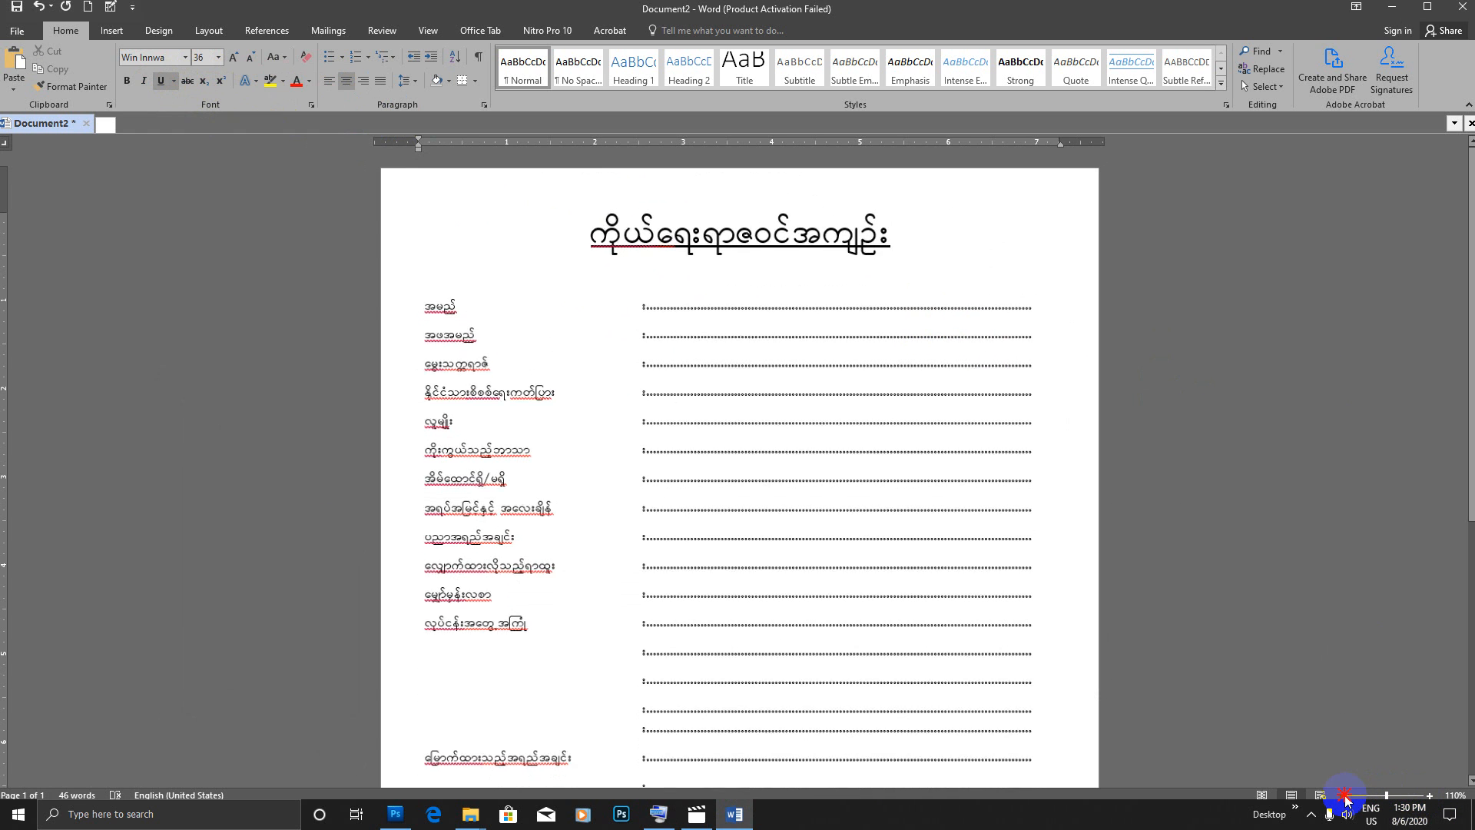
pyautogui.click(1341, 795)
pyautogui.click(1341, 796)
pyautogui.click(1340, 795)
pyautogui.scroll(-3, 1004, 398)
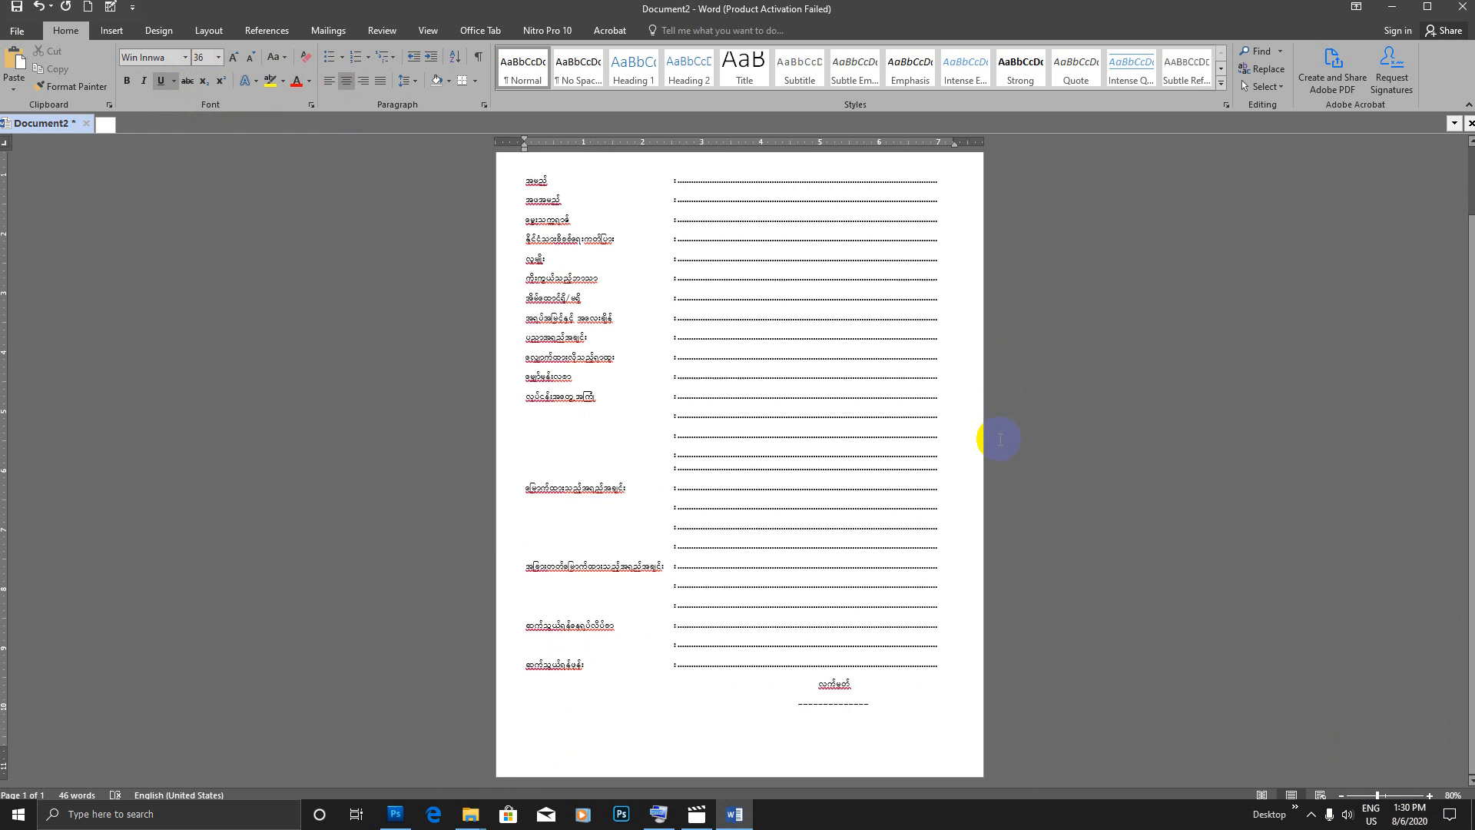
pyautogui.scroll(3, 952, 437)
# Step: Insert empty lines between the title and the အမည် line, and check the end of the form
pyautogui.click(526, 256)
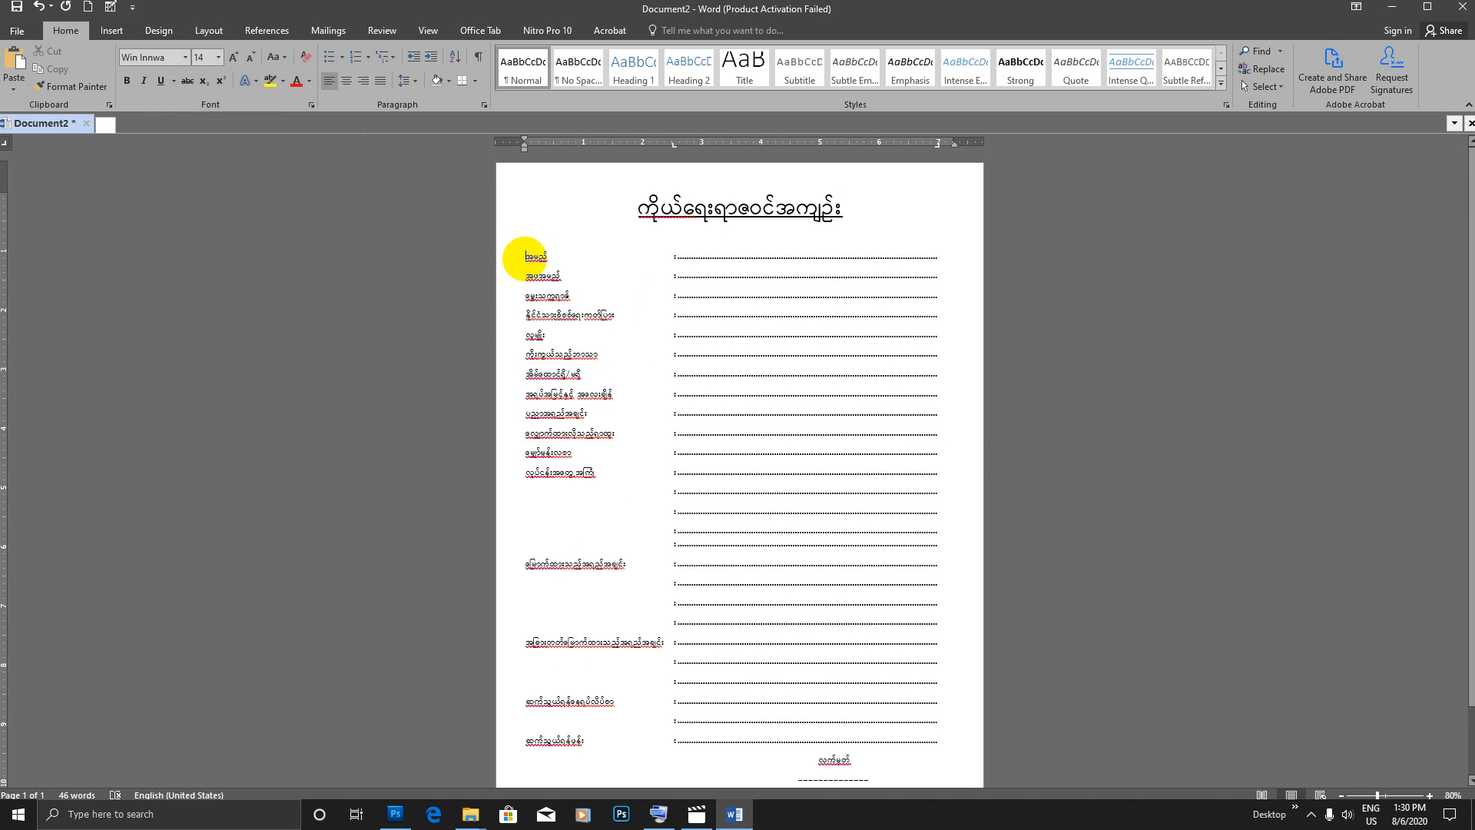
pyautogui.scroll(-1, 527, 261)
pyautogui.scroll(-8, 965, 519)
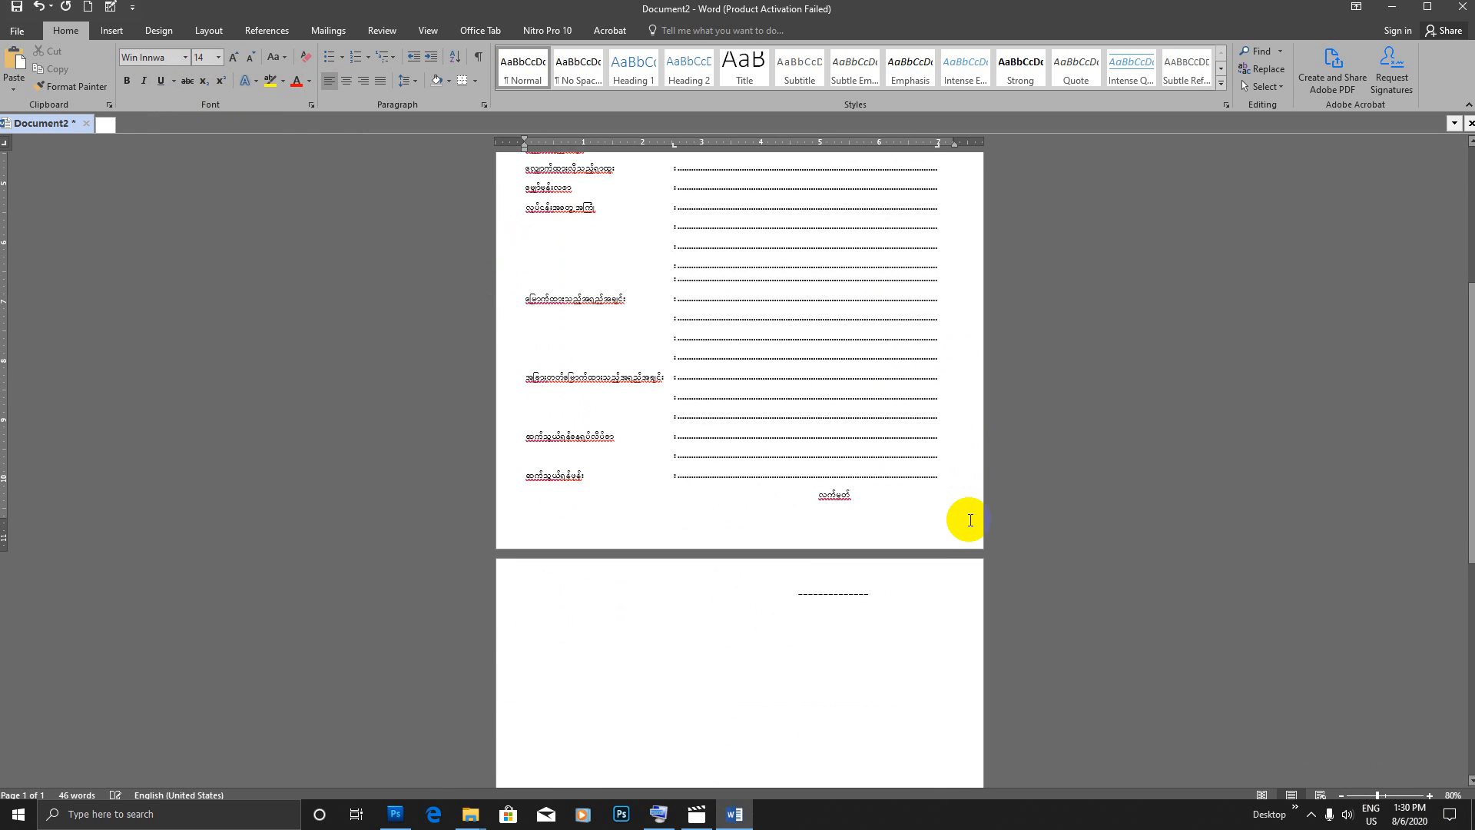
pyautogui.scroll(10, 942, 527)
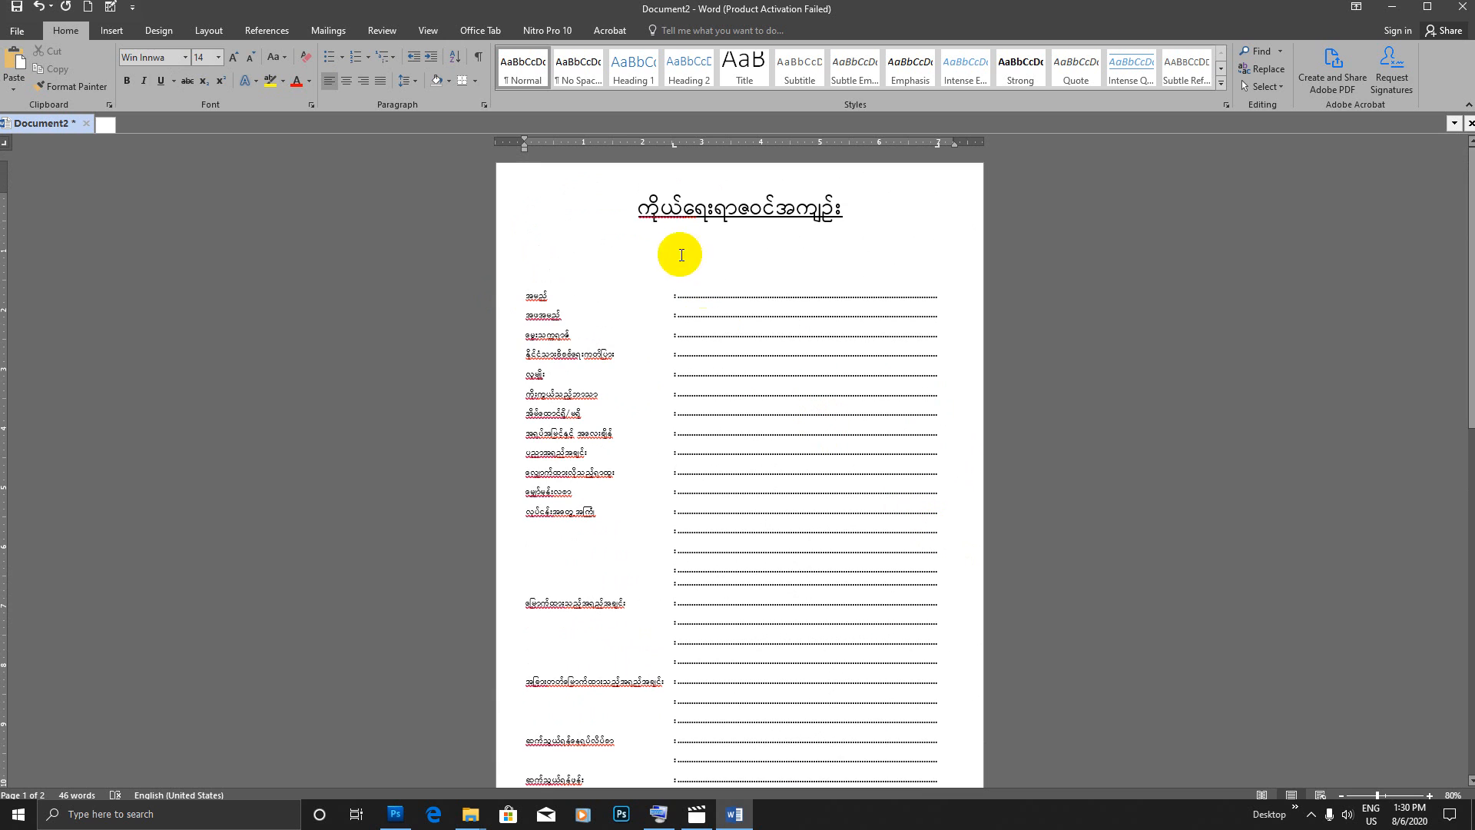
# Step: Reduce the title's font size to 28 pt and check where the signature line falls
pyautogui.moveTo(648, 204); pyautogui.dragTo(830, 206)
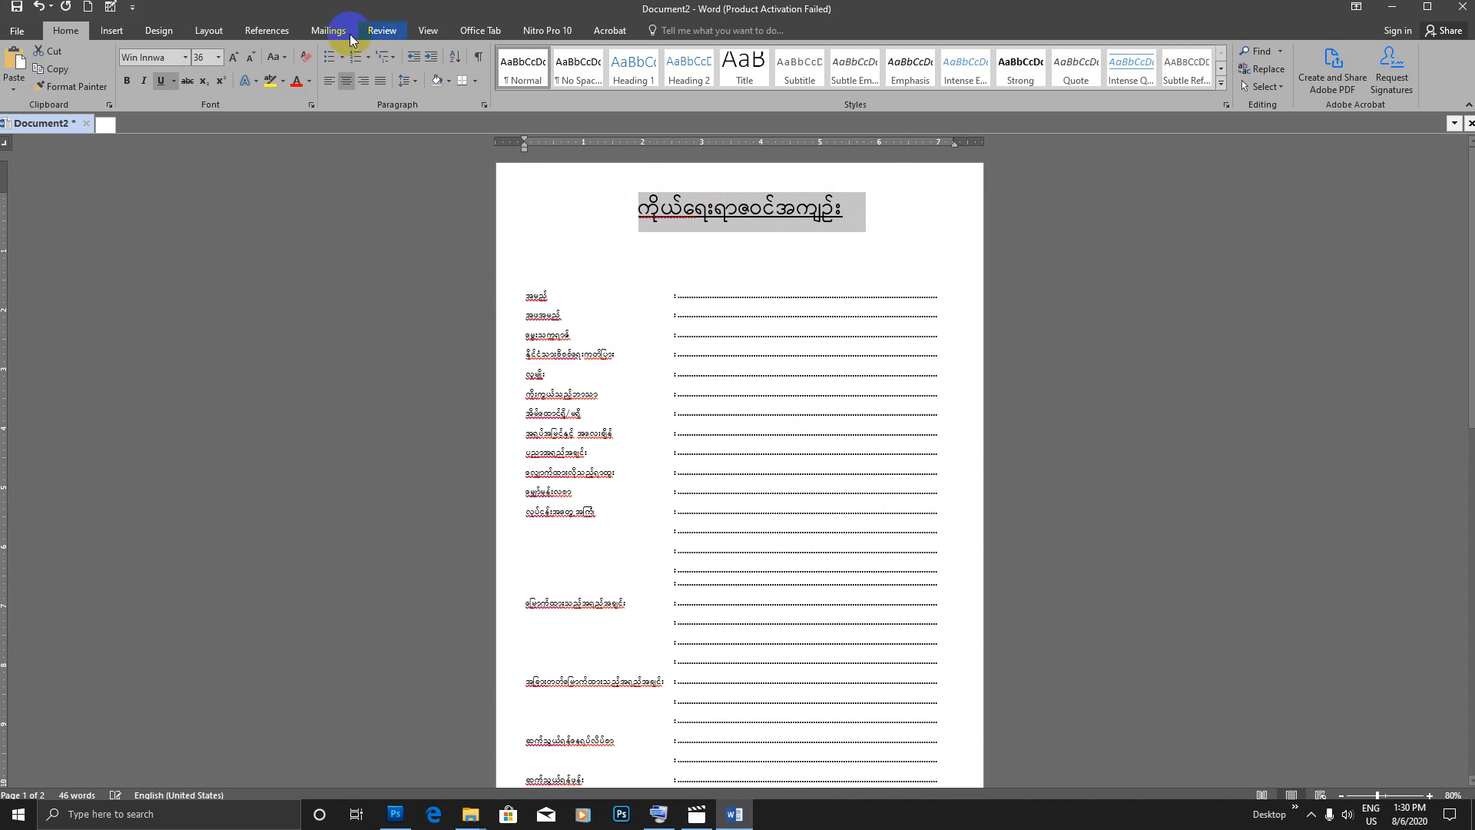
pyautogui.click(252, 58)
pyautogui.scroll(-7, 694, 652)
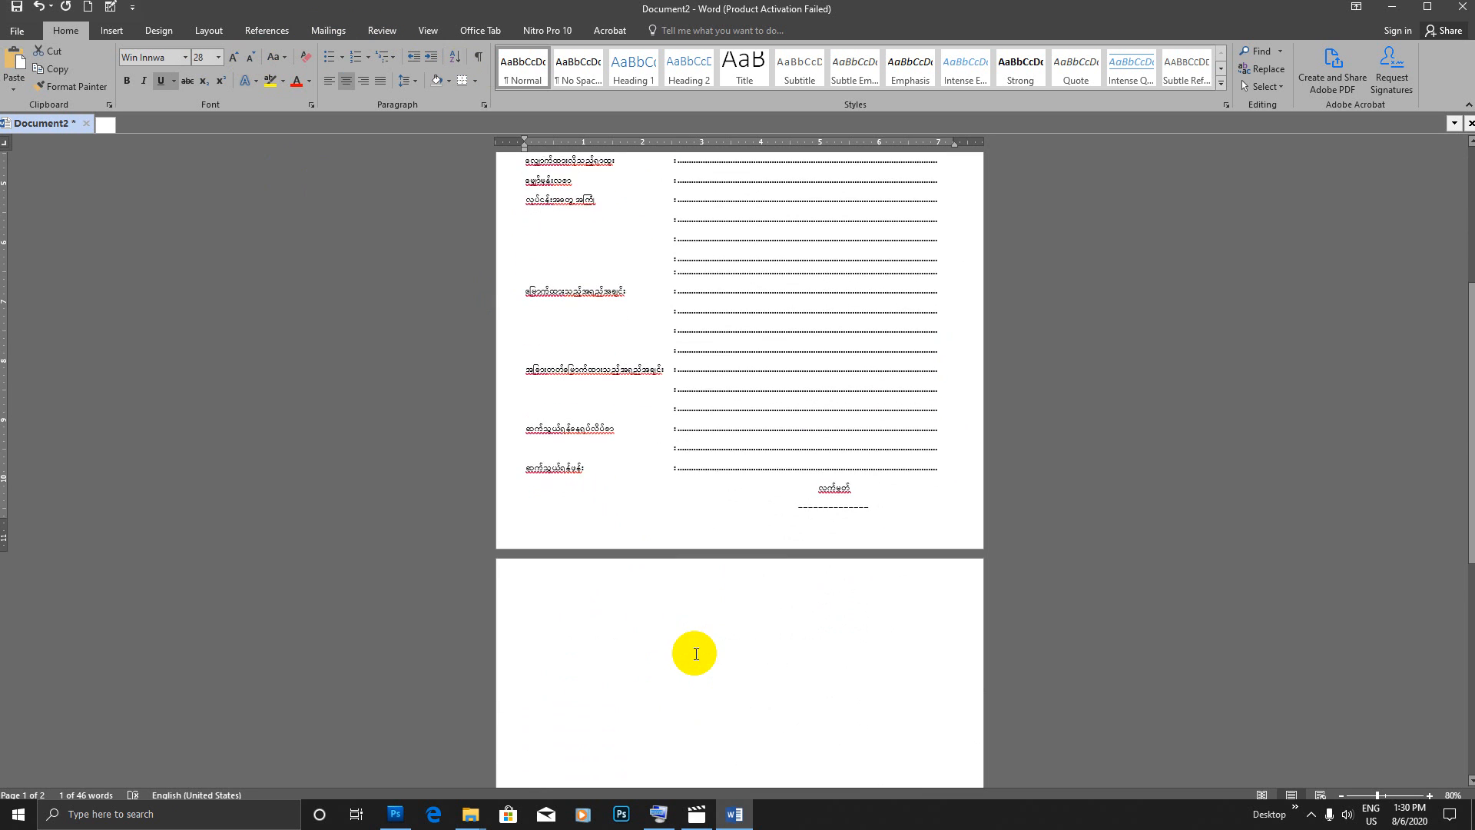
# Step: Delete the trailing blank paragraph after the signature line so the form occupies a single page
pyautogui.click(696, 655)
pyautogui.press('BackSpace')
pyautogui.scroll(2, 696, 657)
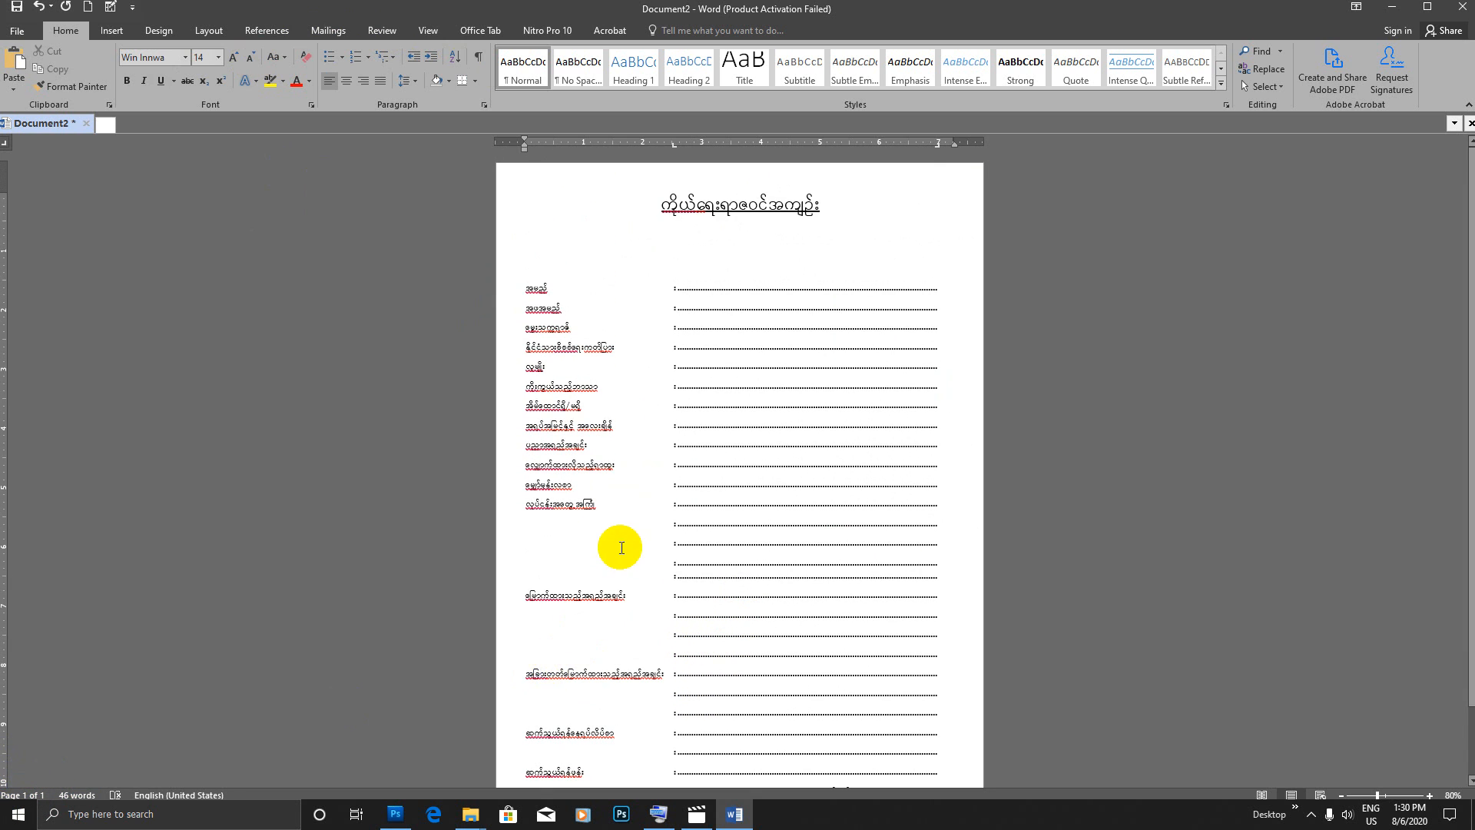
# Step: Draw a rounded rectangle about 1.12" high and 1.09" wide to the right of the title, above the dotted lines, as a photo box
pyautogui.scroll(-1, 619, 575)
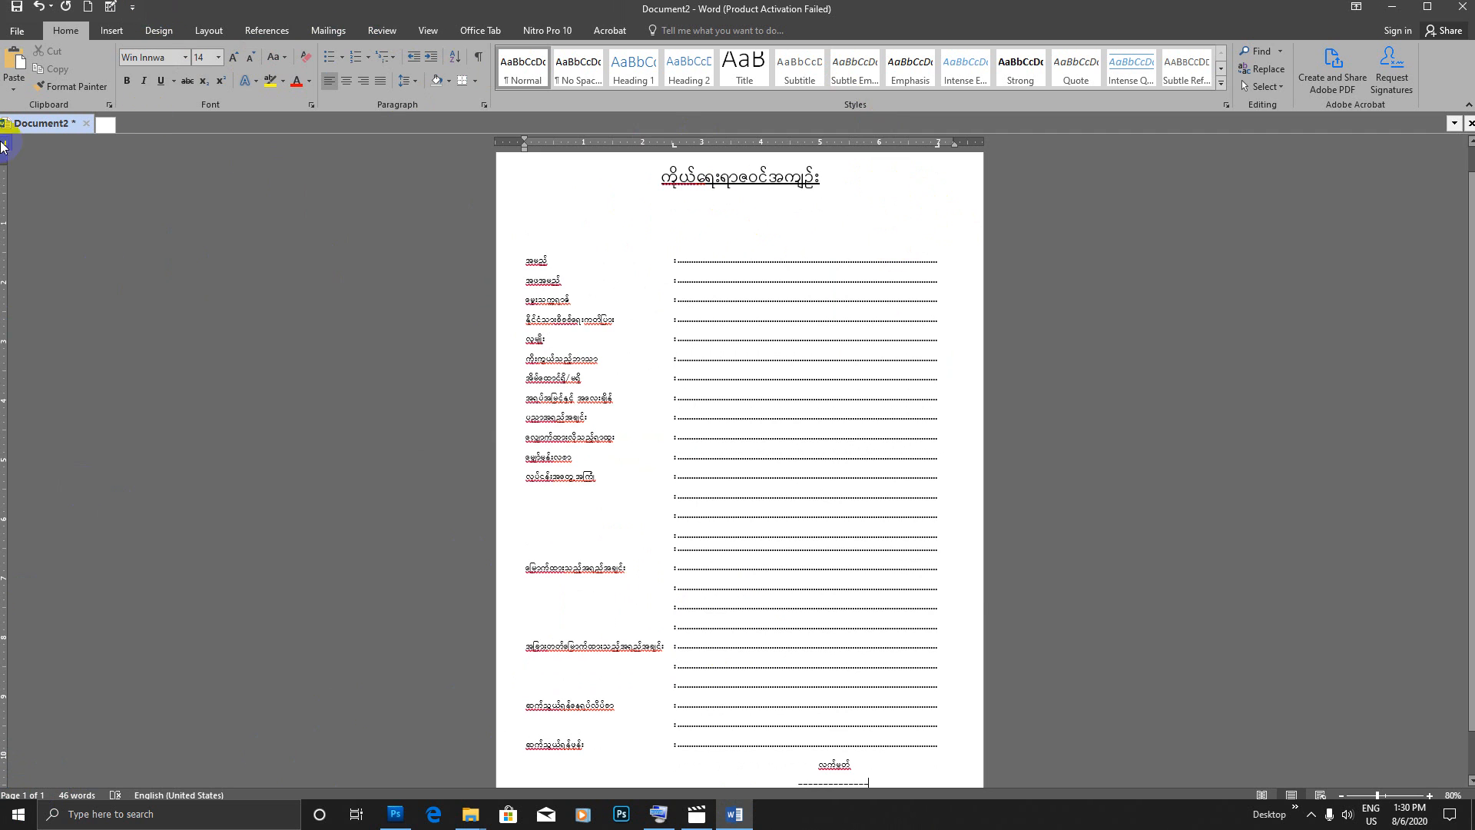
pyautogui.click(112, 31)
pyautogui.click(228, 85)
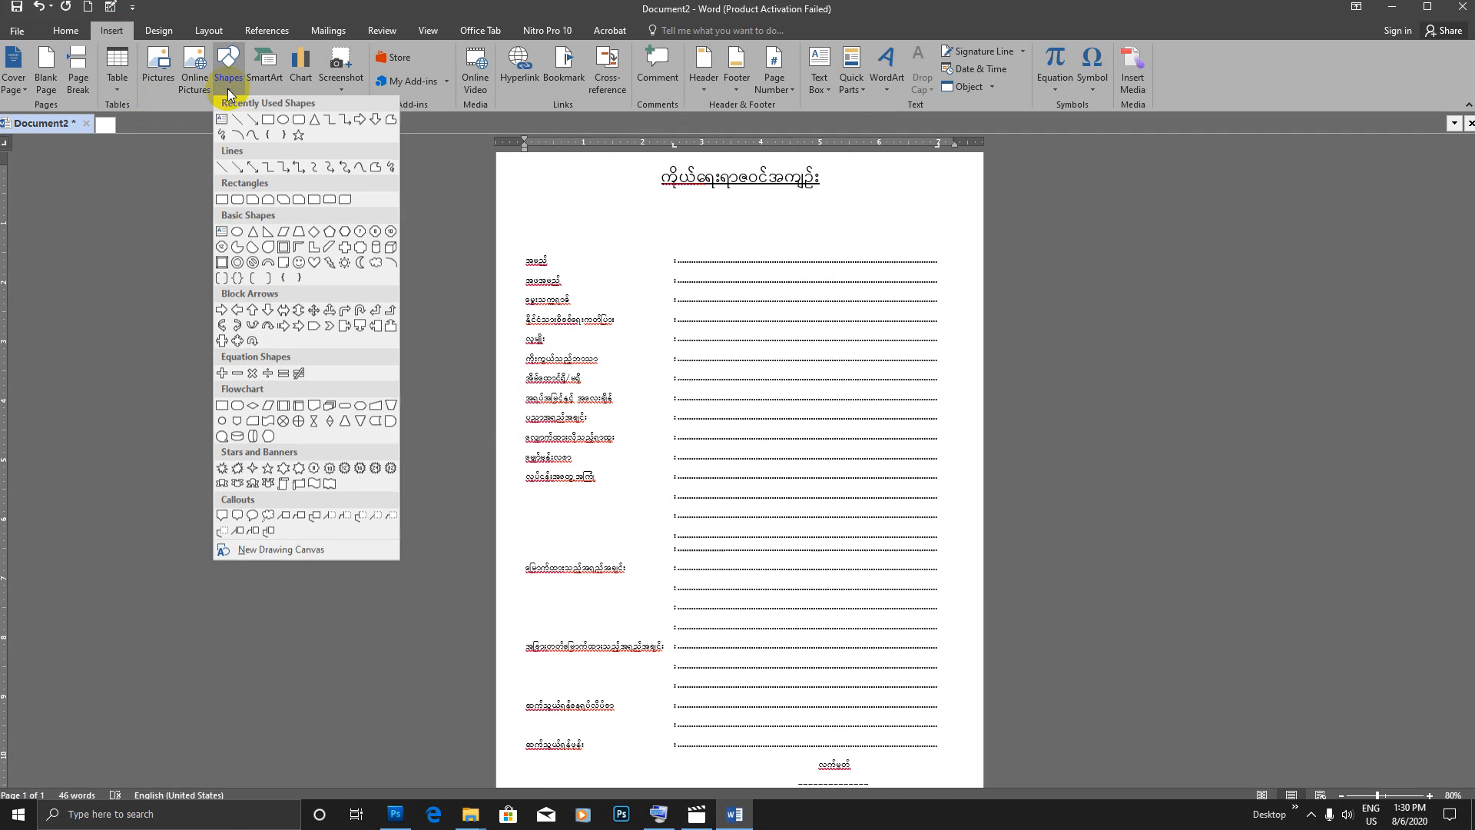
pyautogui.click(238, 201)
pyautogui.moveTo(877, 180); pyautogui.dragTo(943, 246)
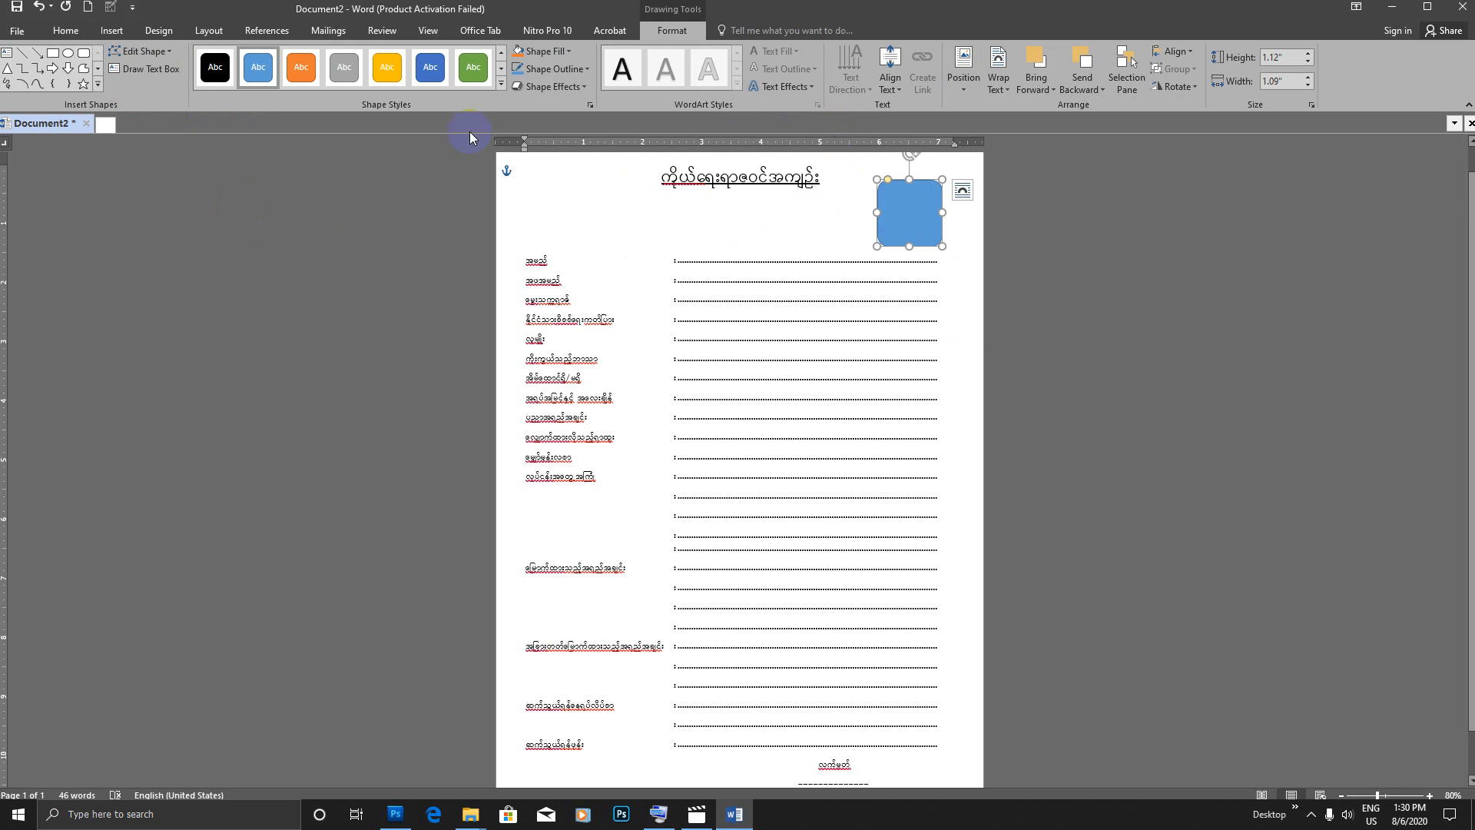
# Step: Remove the photo box's fill, deselect it and review the form from title to signature line
pyautogui.click(569, 53)
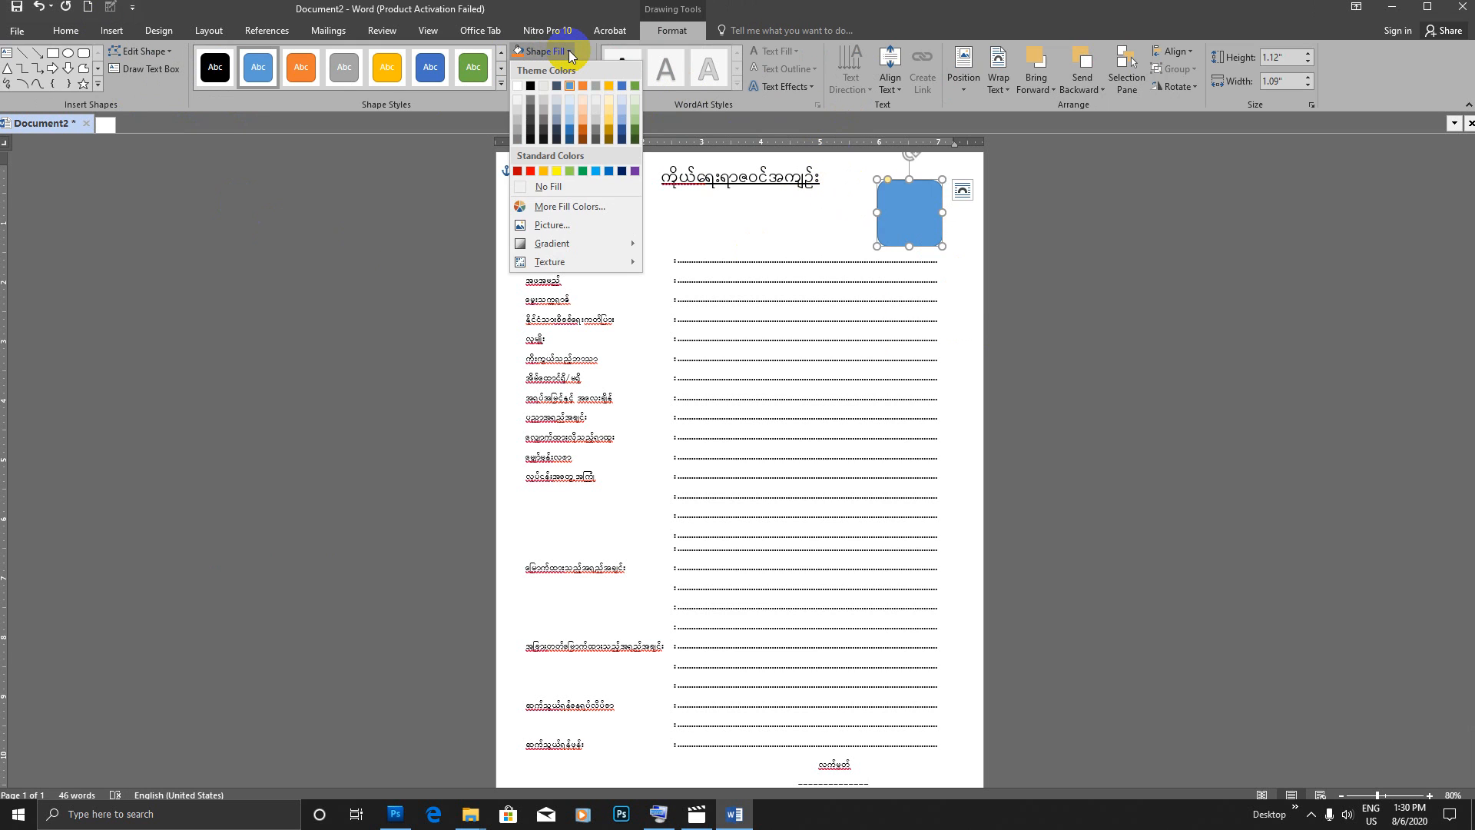
pyautogui.click(549, 187)
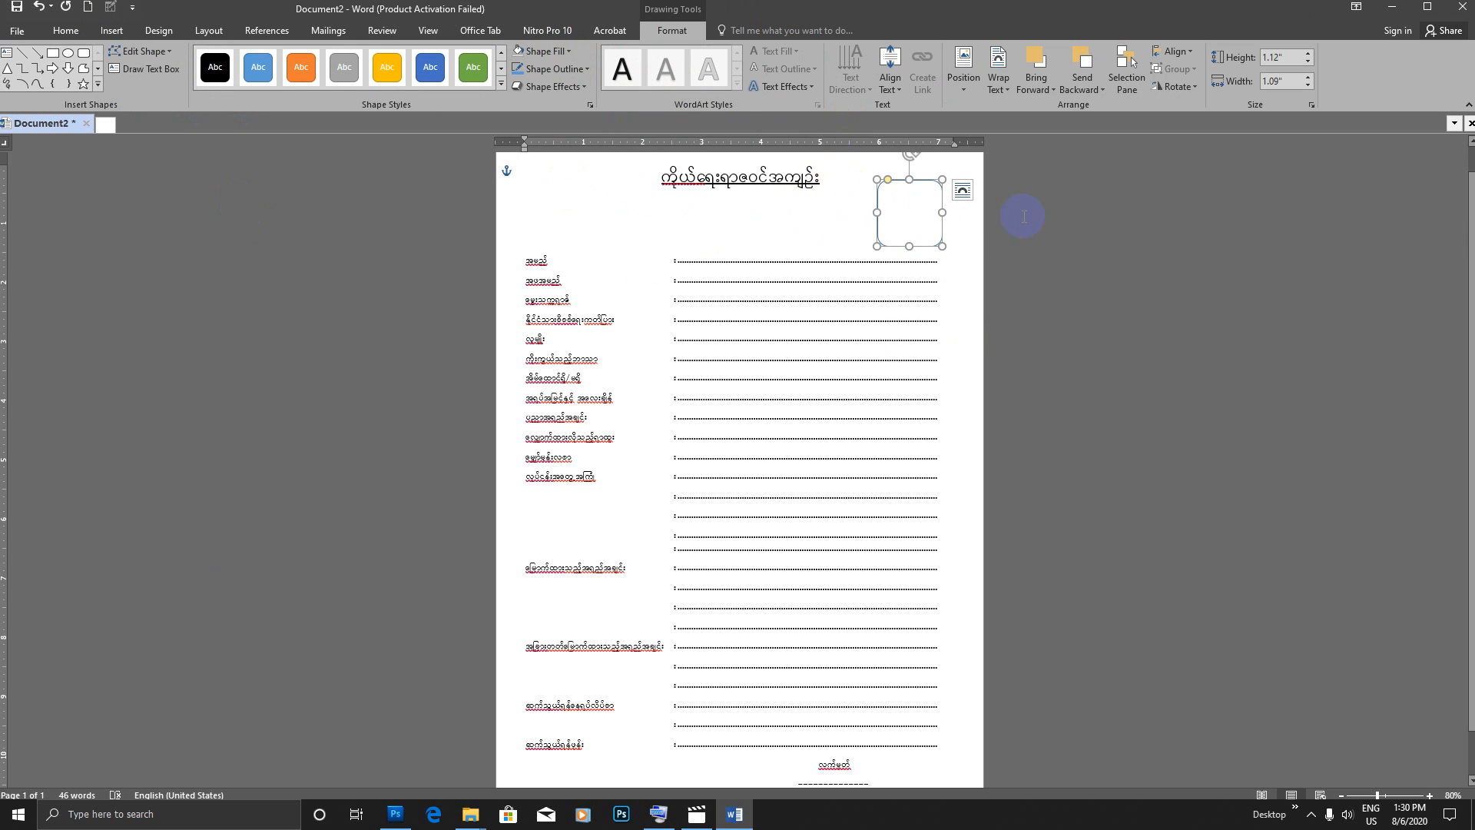
pyautogui.click(985, 250)
pyautogui.scroll(-3, 955, 250)
pyautogui.scroll(4, 957, 241)
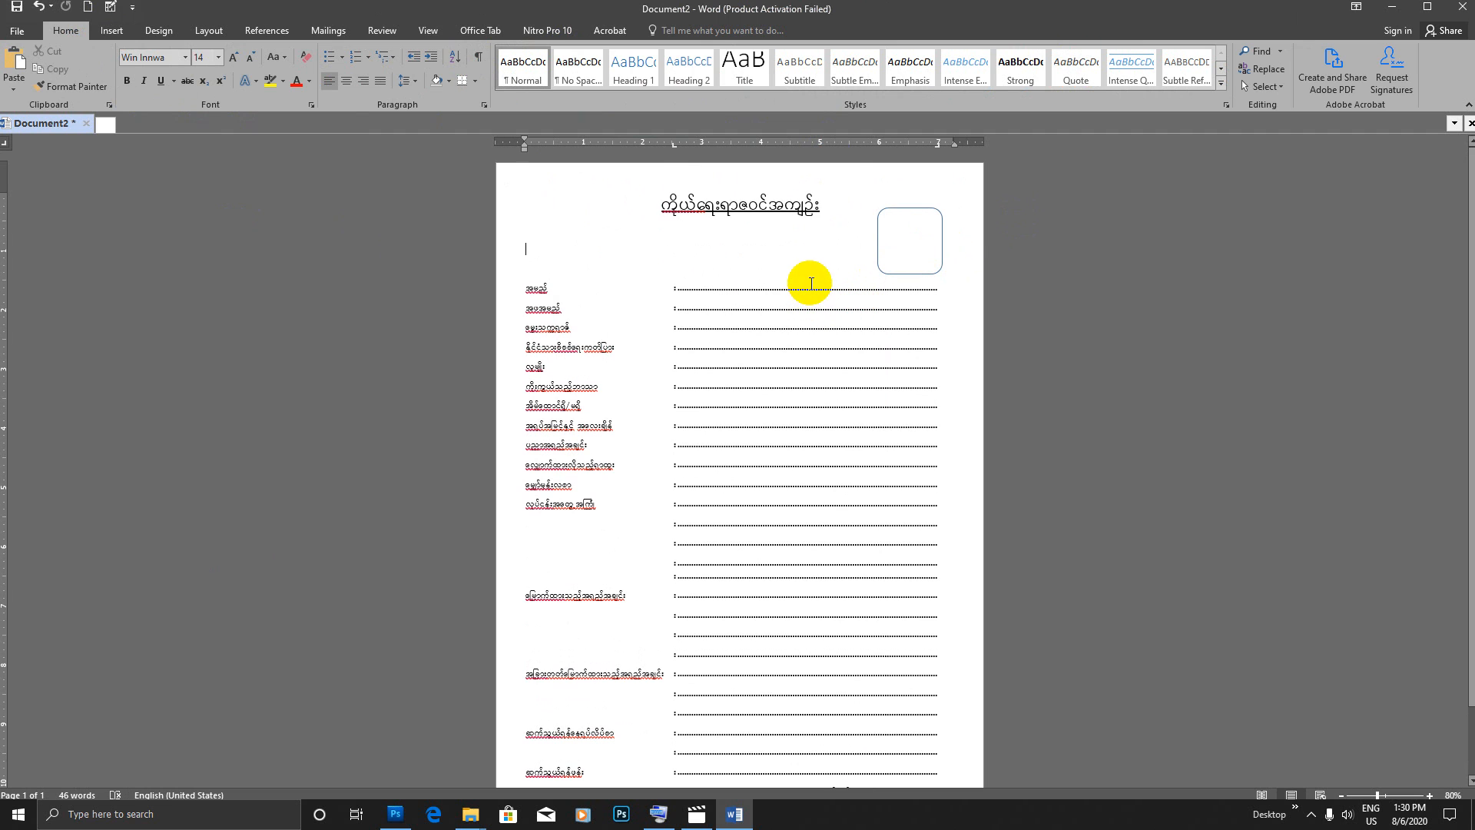
pyautogui.scroll(-2, 812, 283)
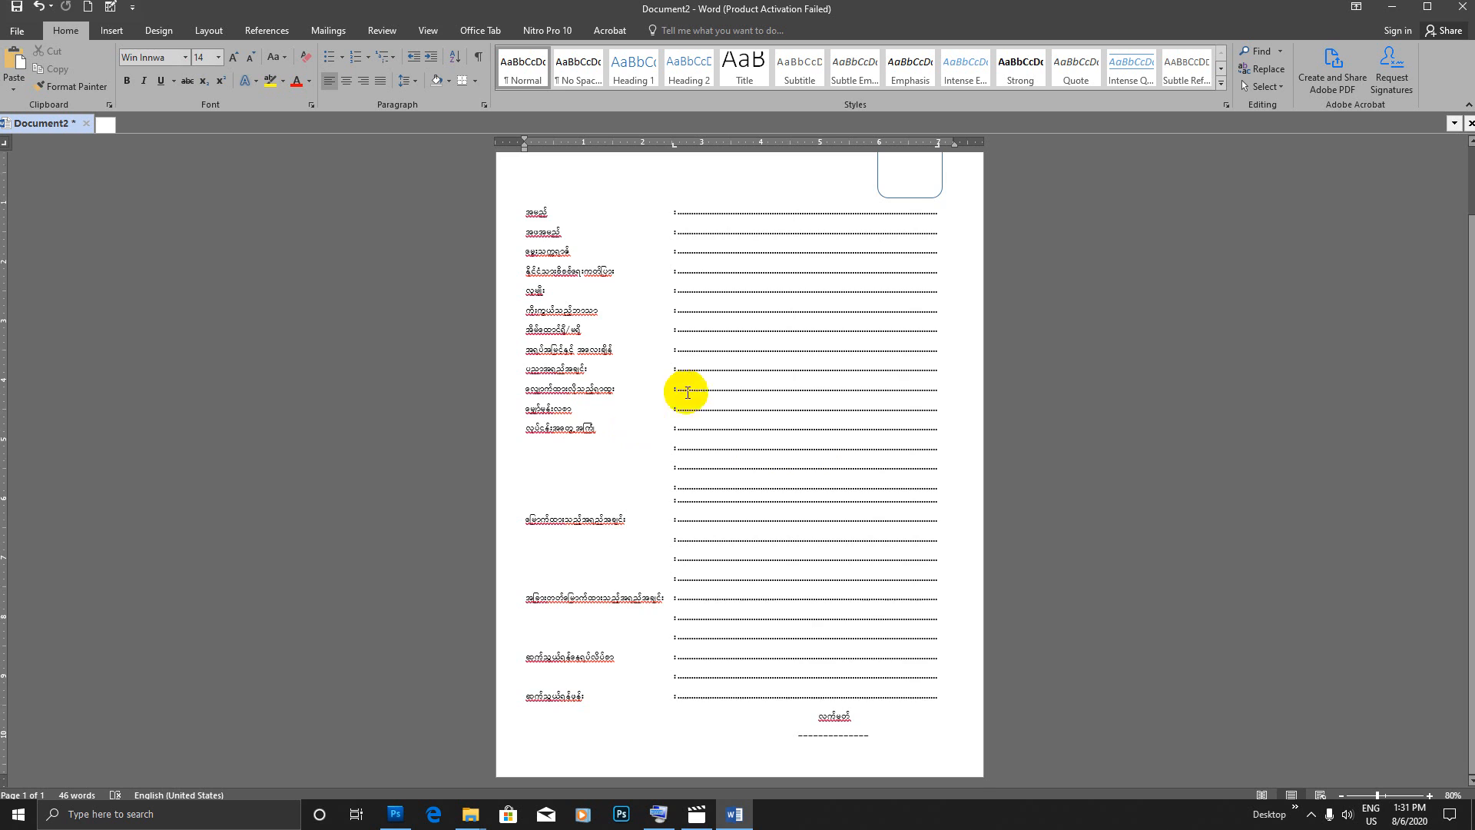
pyautogui.scroll(2, 687, 392)
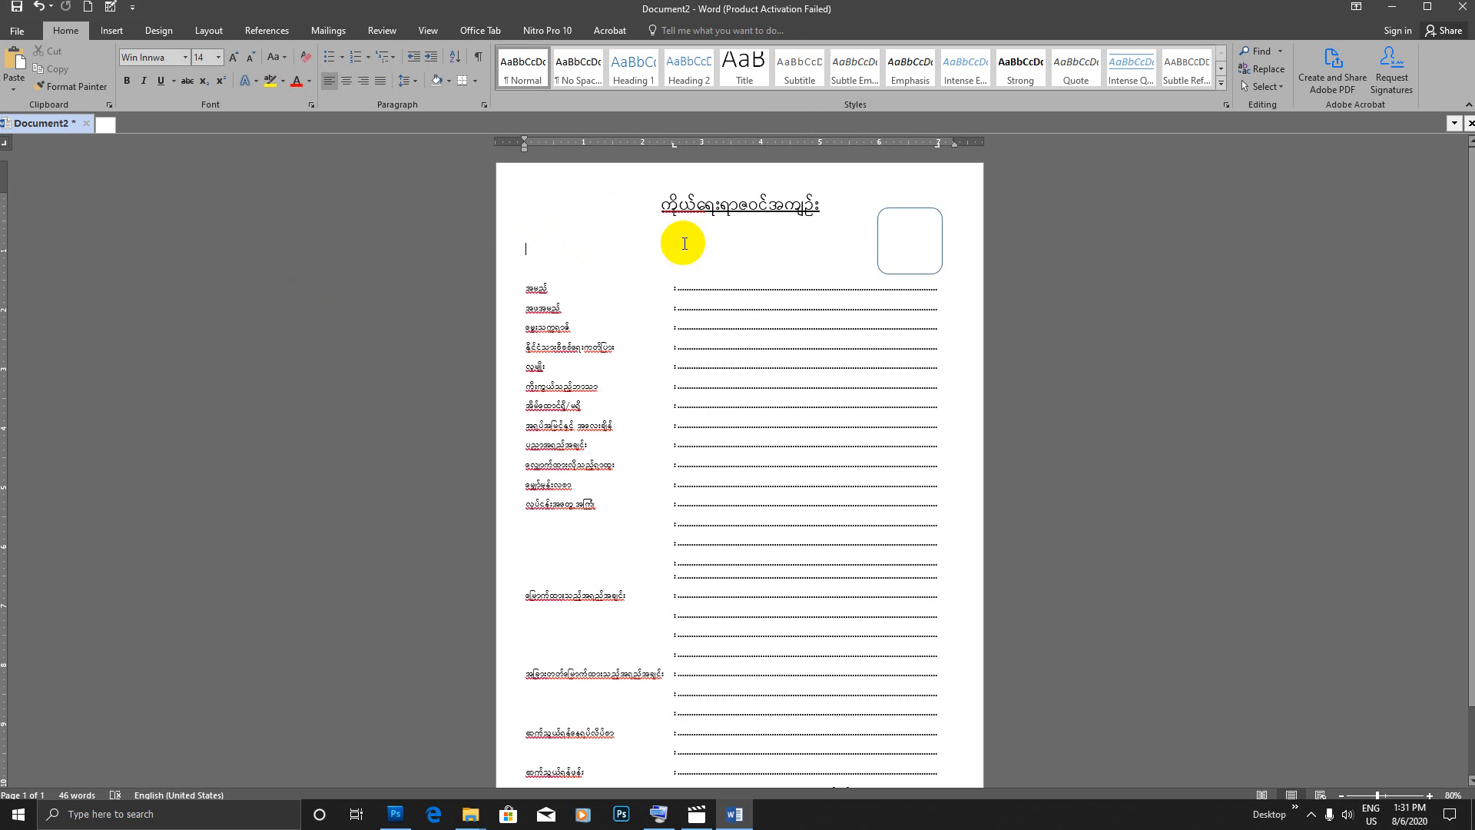
# Step: Minimize the document and both open folder windows to show the desktop
pyautogui.click(1391, 10)
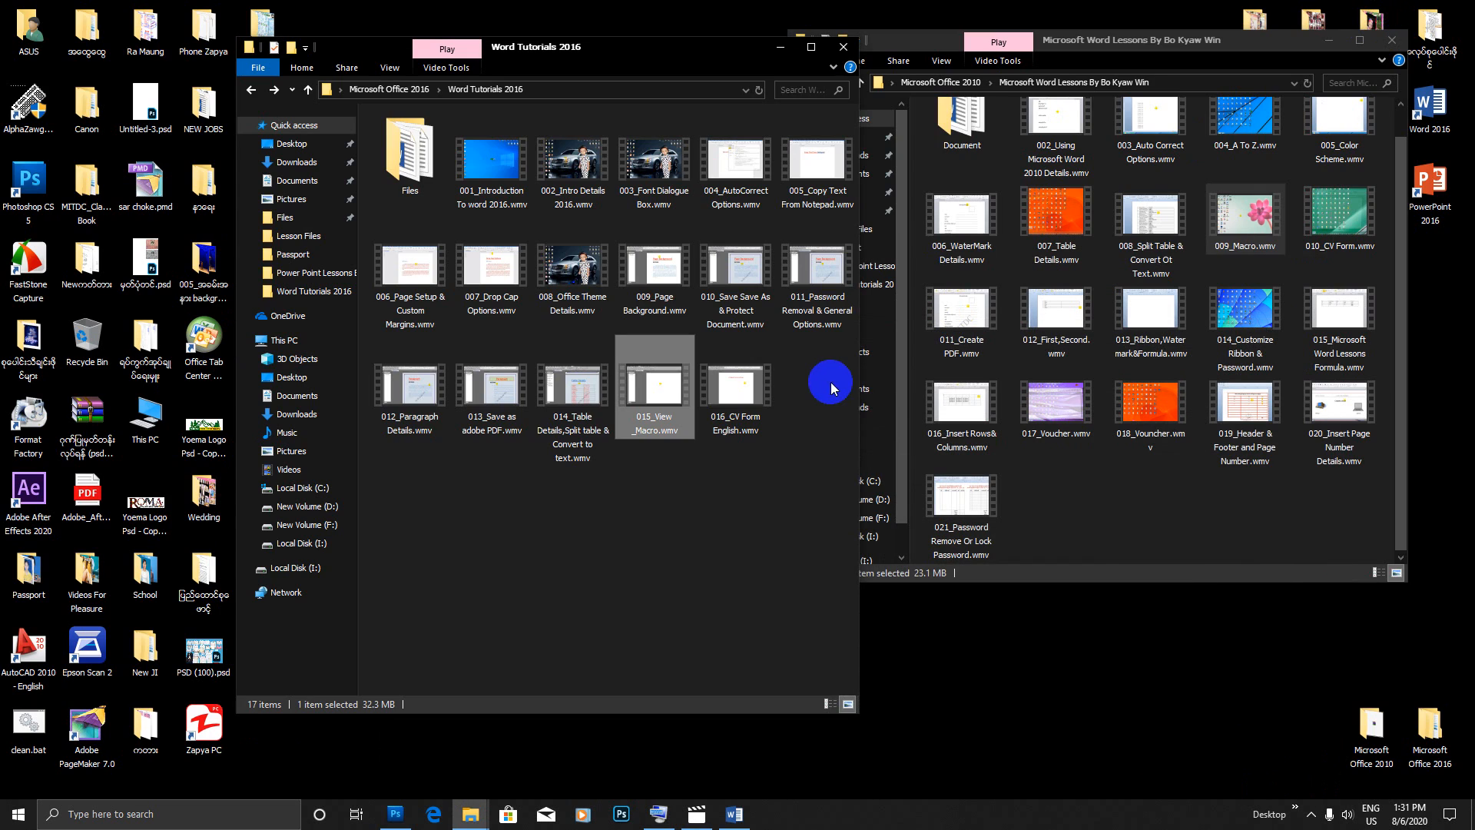
pyautogui.click(782, 46)
pyautogui.click(1329, 40)
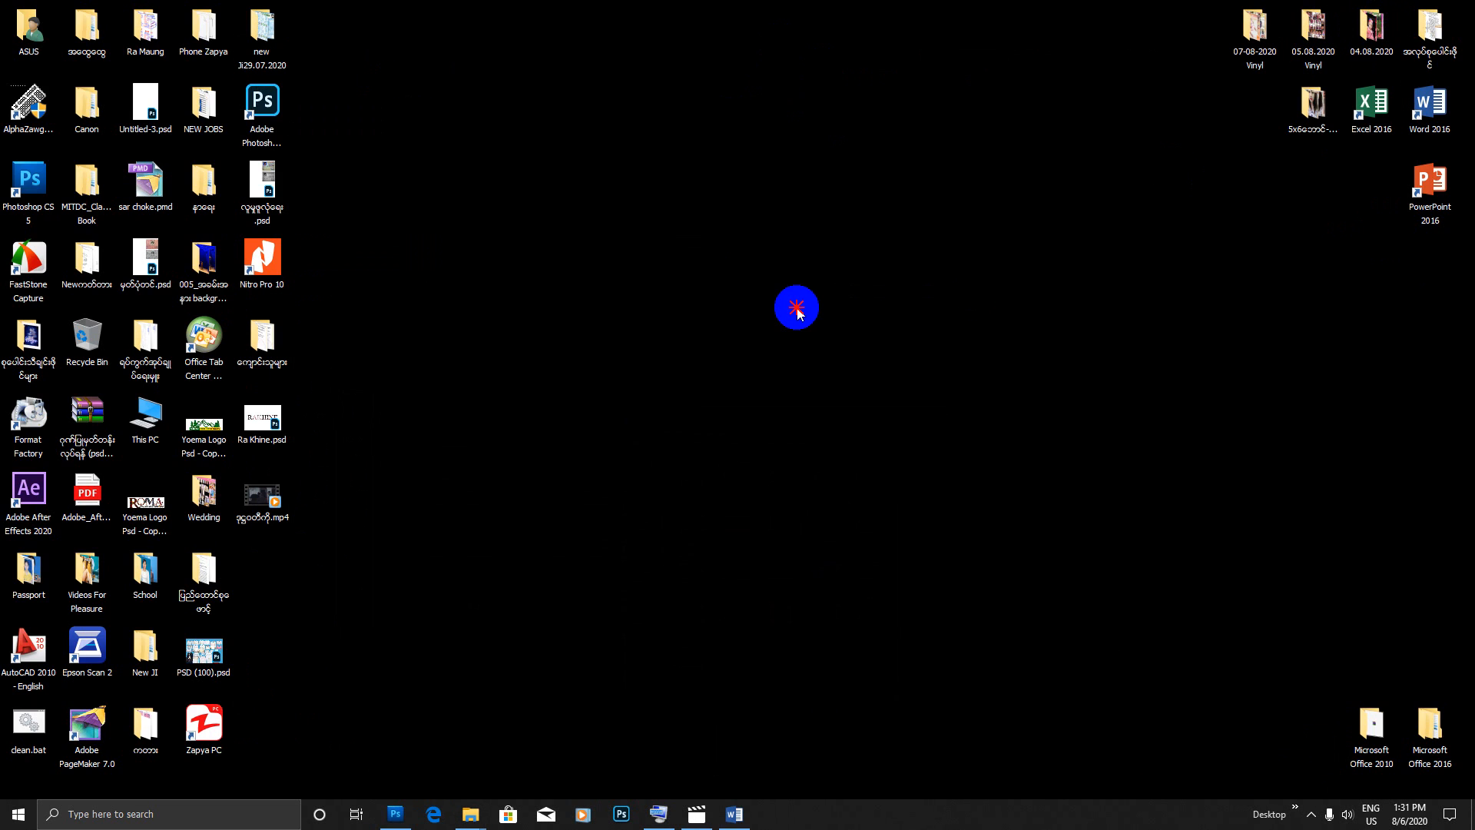